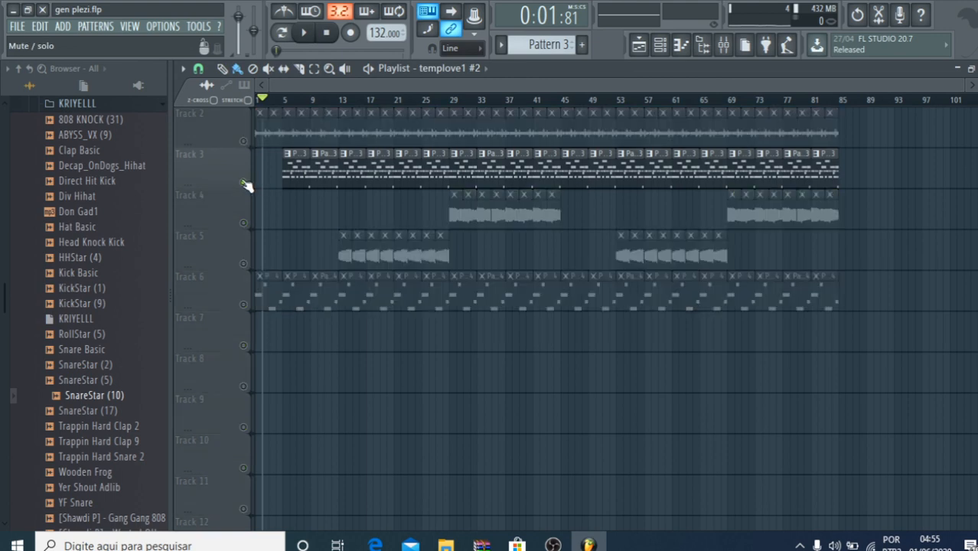
Step: Unmute Track 2 and Track 6 in the playlist, playing the arrangement from the start after each one
click(243, 140)
key(space)
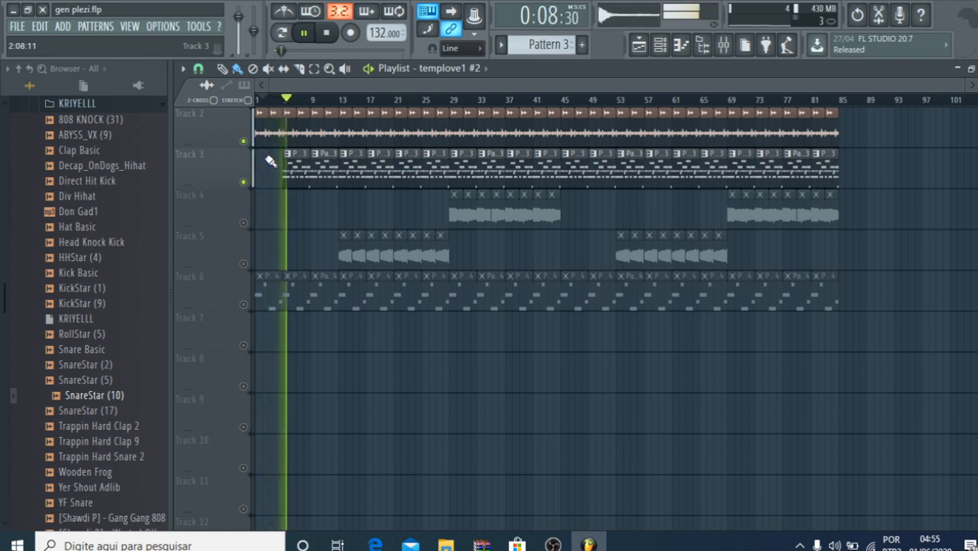
key(space)
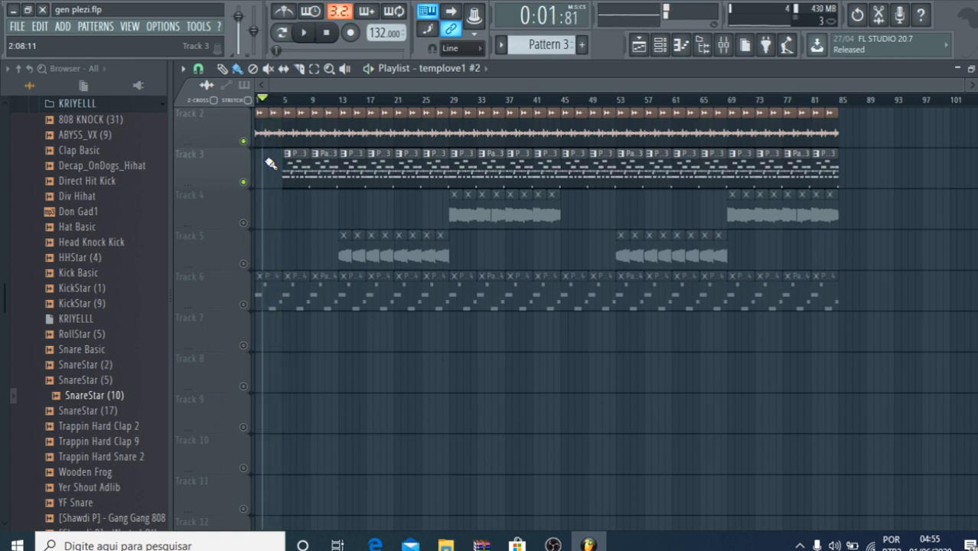
click(243, 304)
key(space)
click(243, 182)
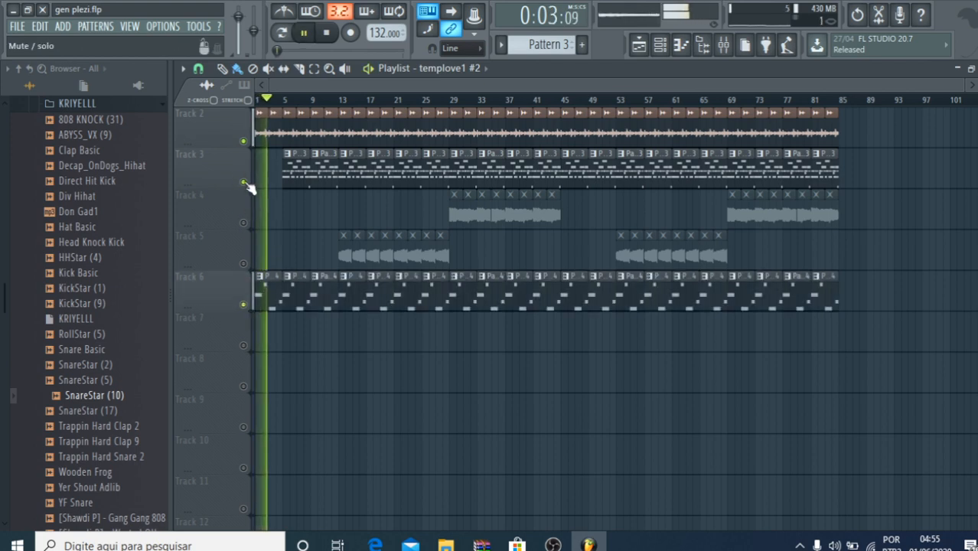
key(space)
Step: Open Pattern 3 with its channel rack and audition the kick, clap and snare samples in the KRIYELLL folder
double_click(297, 169)
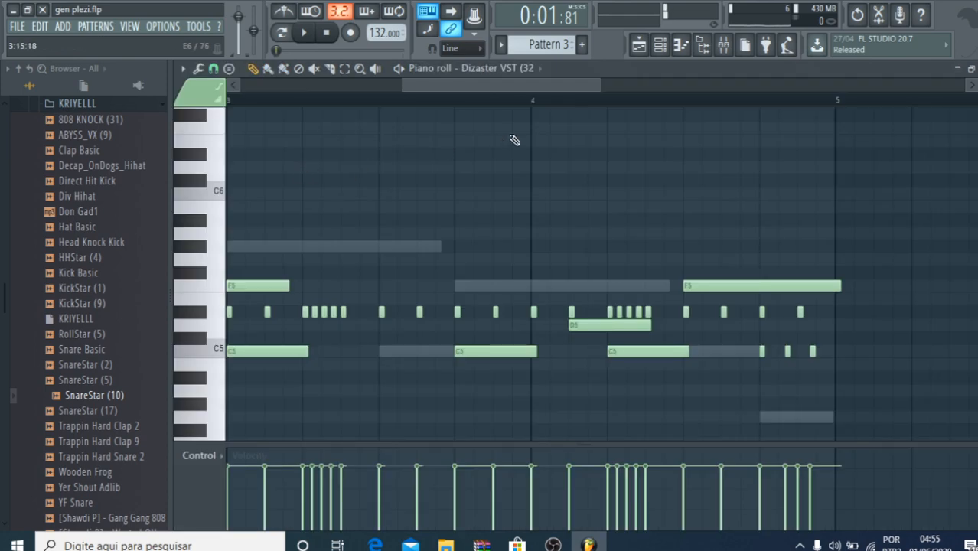
click(660, 46)
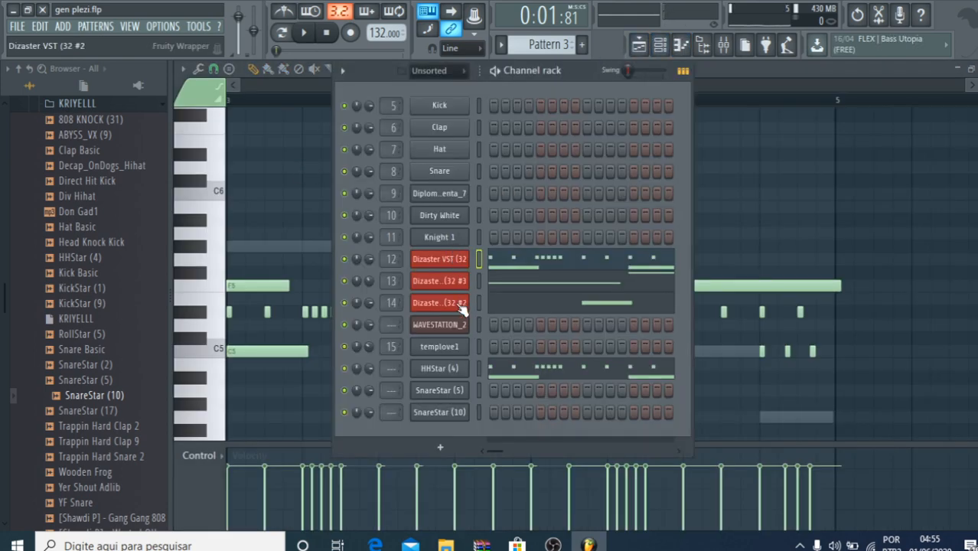
click(86, 304)
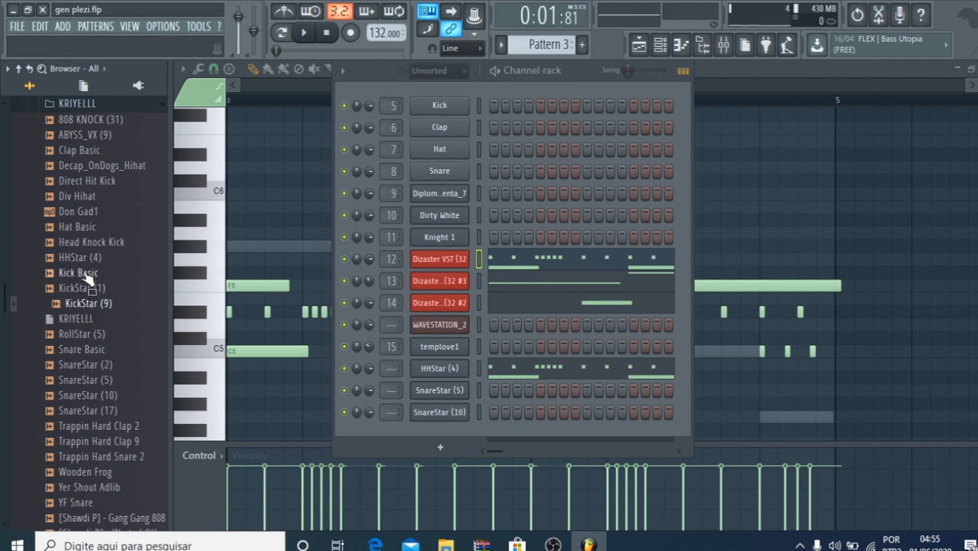
click(80, 273)
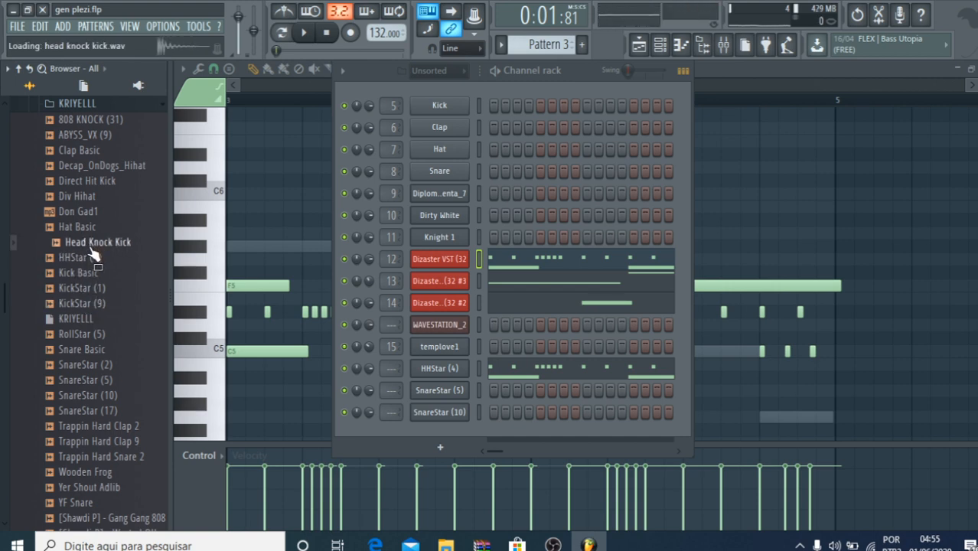
click(82, 120)
click(88, 148)
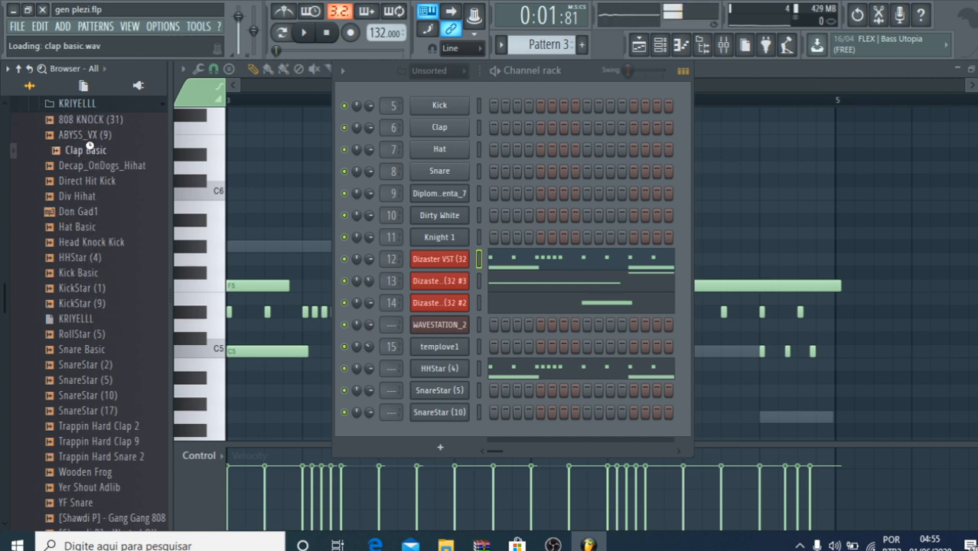
click(99, 396)
click(116, 426)
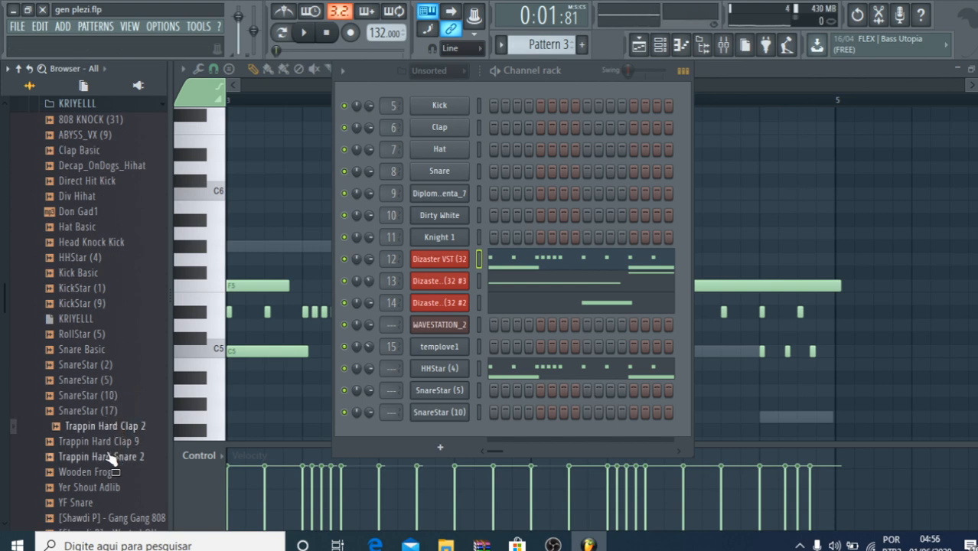
click(107, 457)
Step: Load the Trappin Hard Snare 2 sample into a new channel and open its piano roll
scroll(104, 464, down, 3)
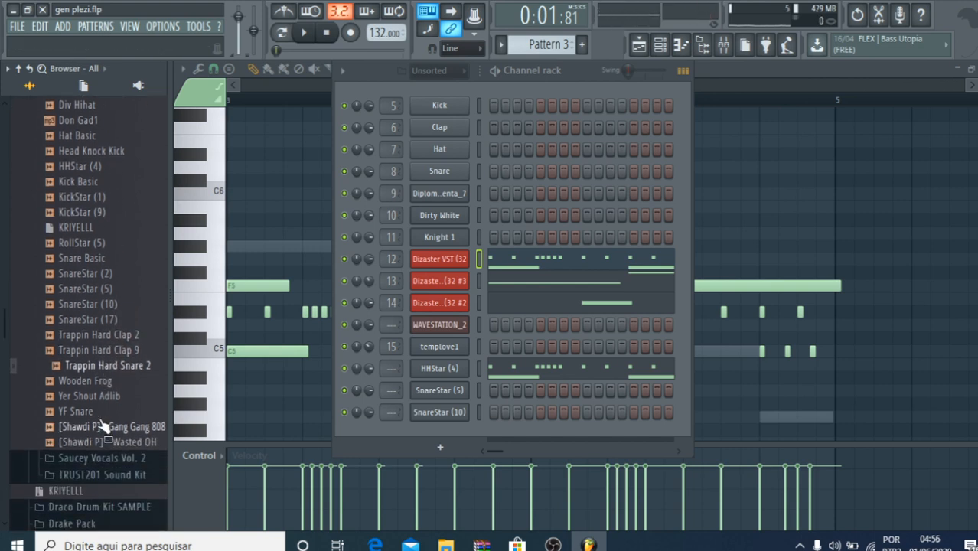
right_click(90, 364)
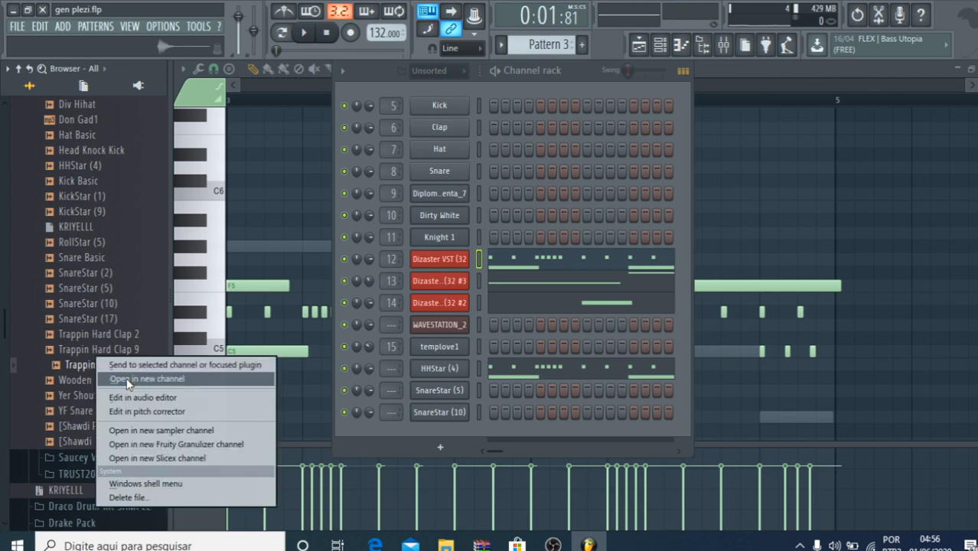
click(128, 379)
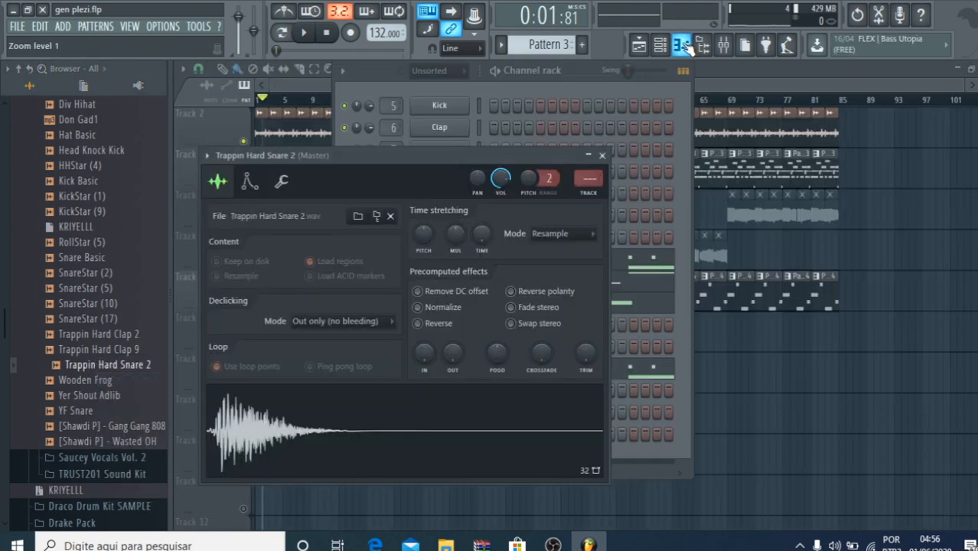
click(681, 45)
Step: Switch to pattern playback and place a C5 snare note on beat 3 of each of bars 1 to 4
key(space)
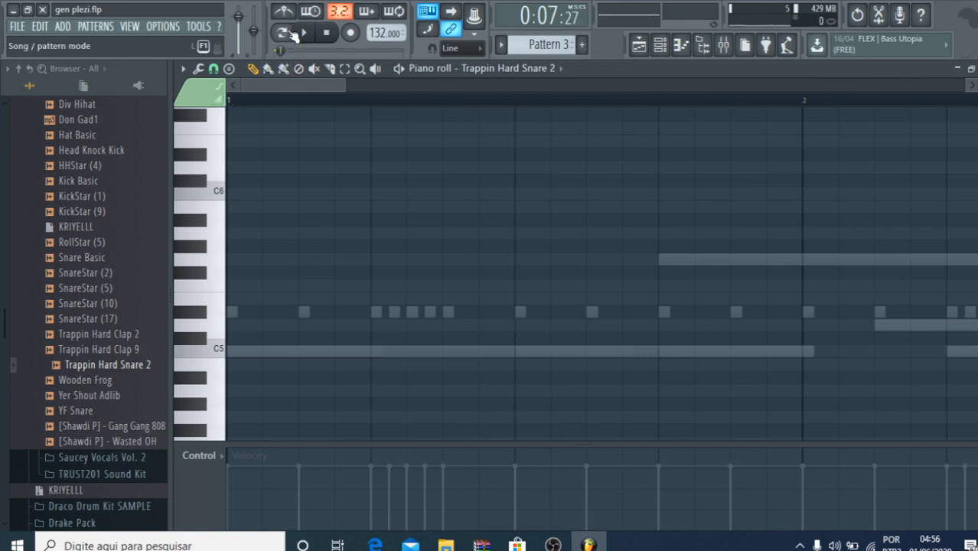
key(space)
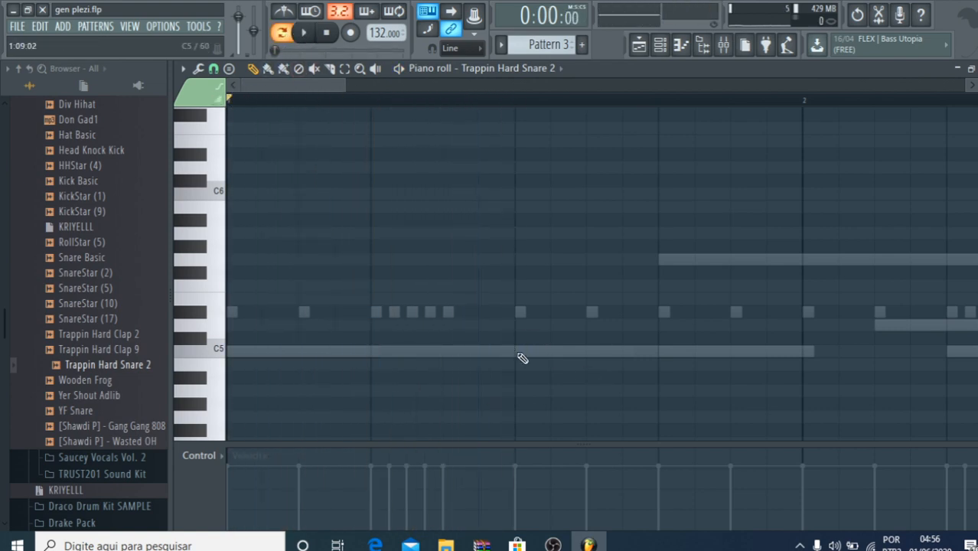
click(518, 352)
key(space)
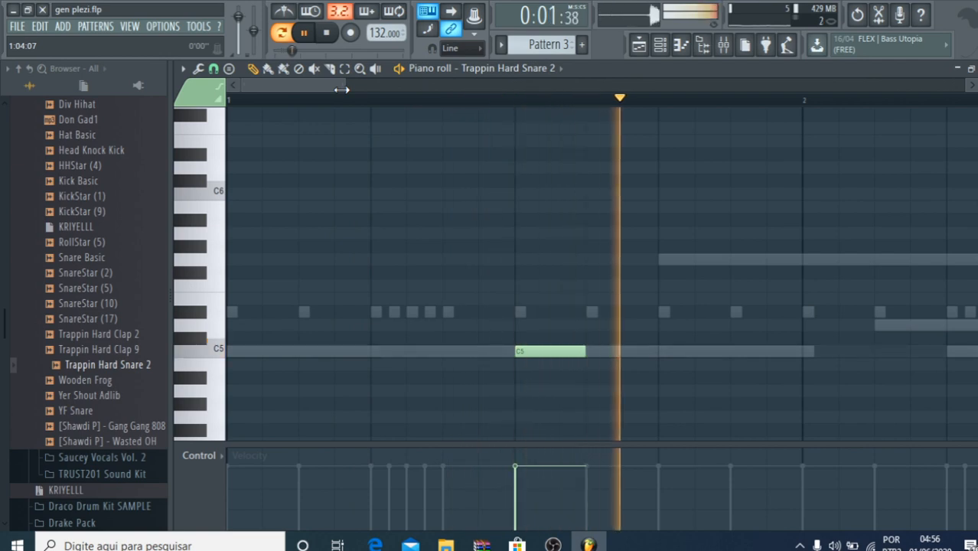
scroll(514, 138, down, 3)
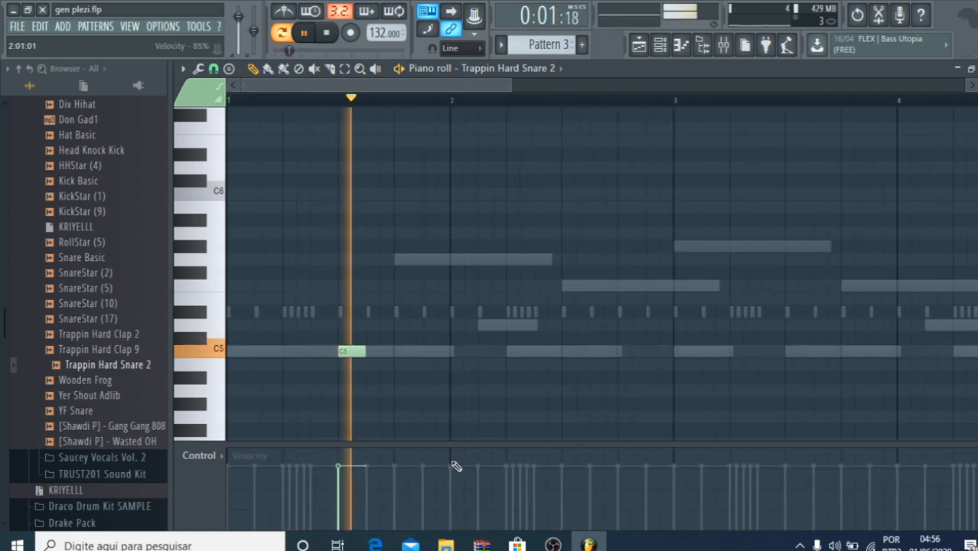
click(566, 351)
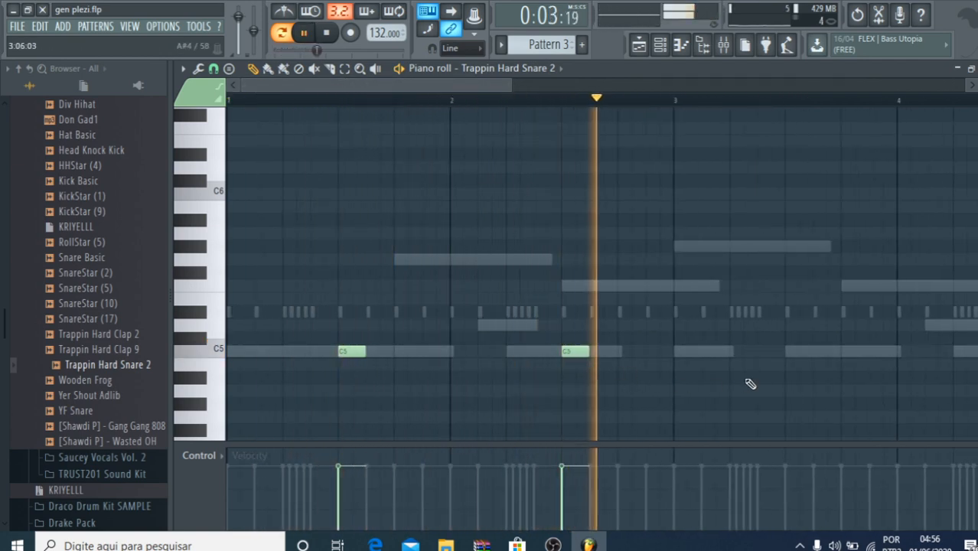
click(788, 352)
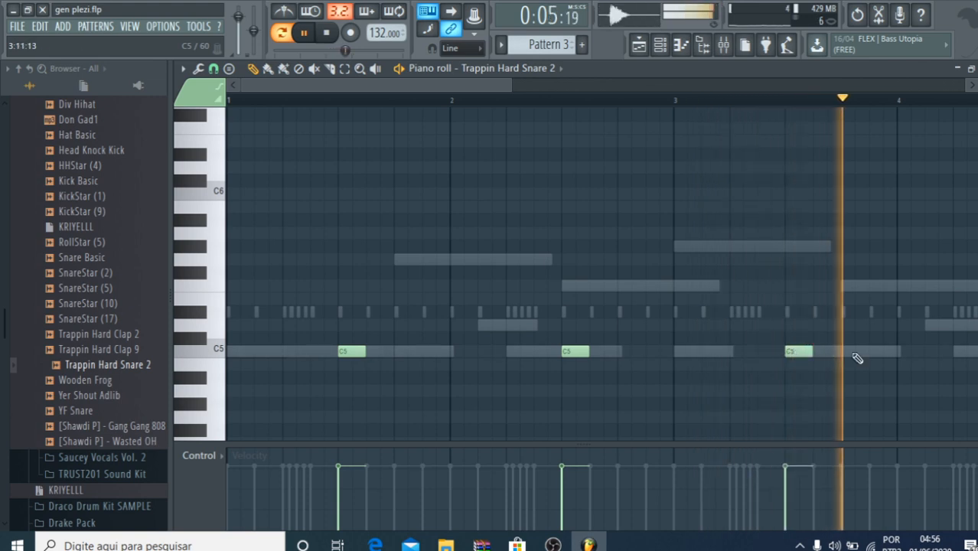
drag(447, 86, 595, 86)
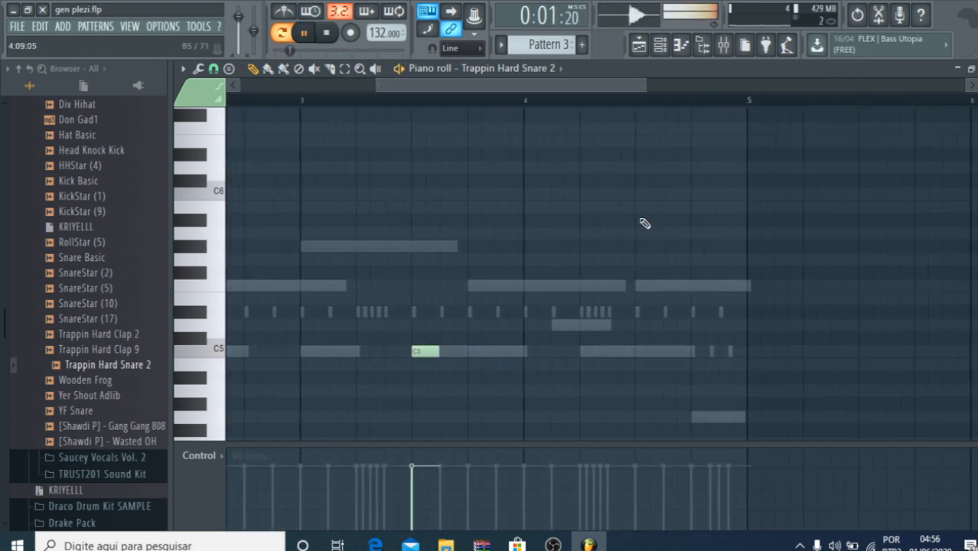
click(641, 354)
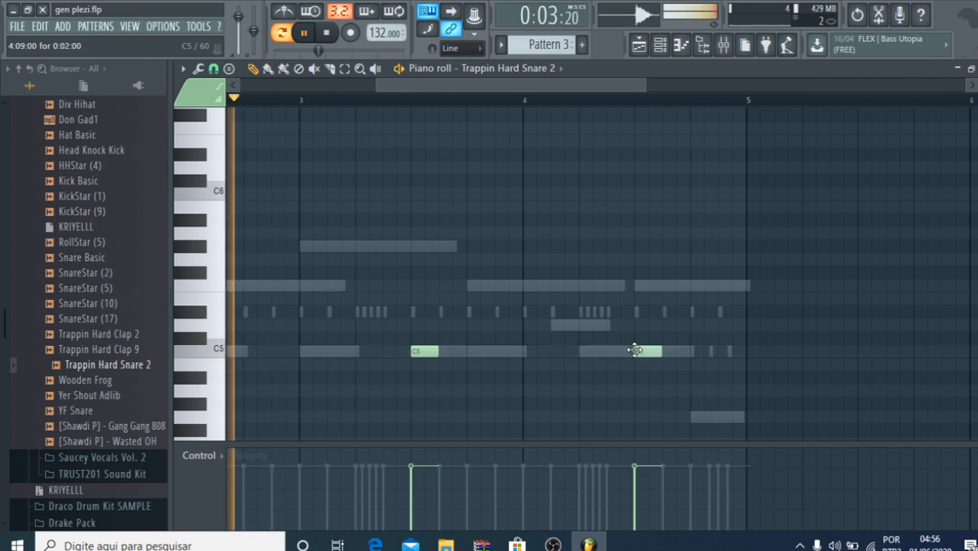
Step: Audition more samples from the KRIYELLL folder, then load KickStar (1) into a new channel and open its piano roll
click(79, 289)
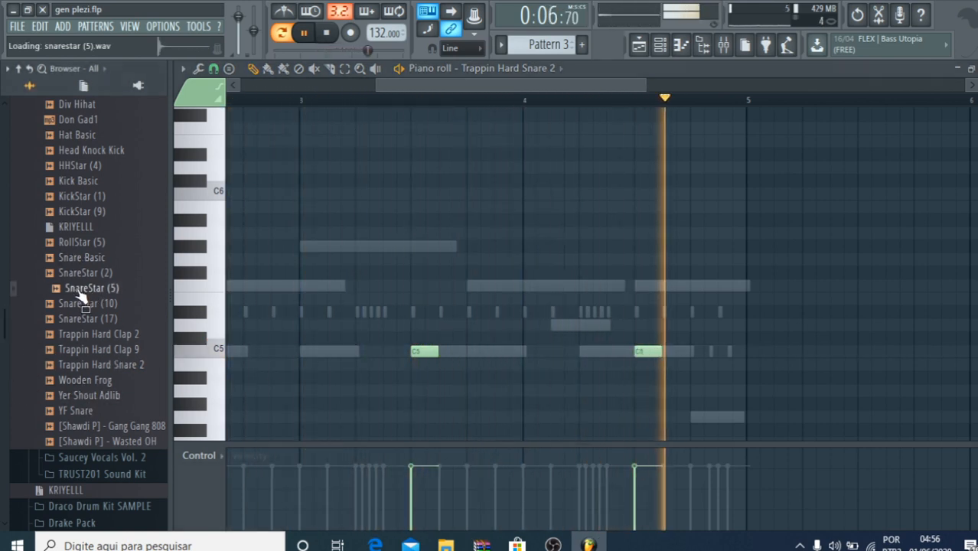
click(91, 349)
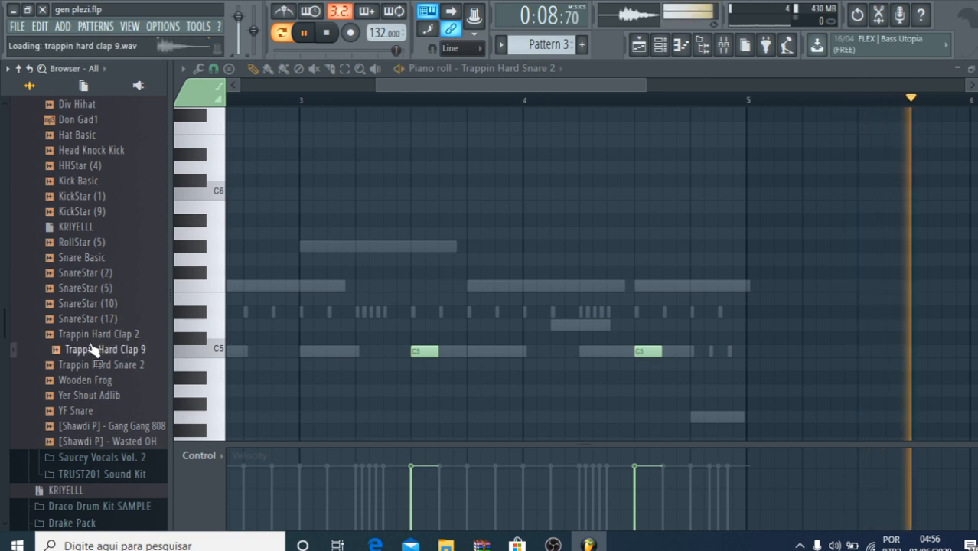
click(96, 380)
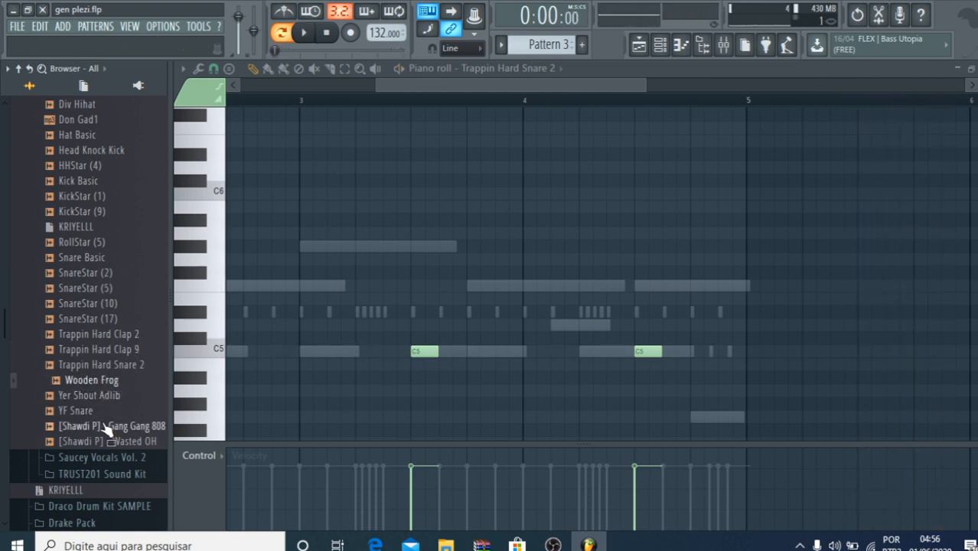
click(91, 413)
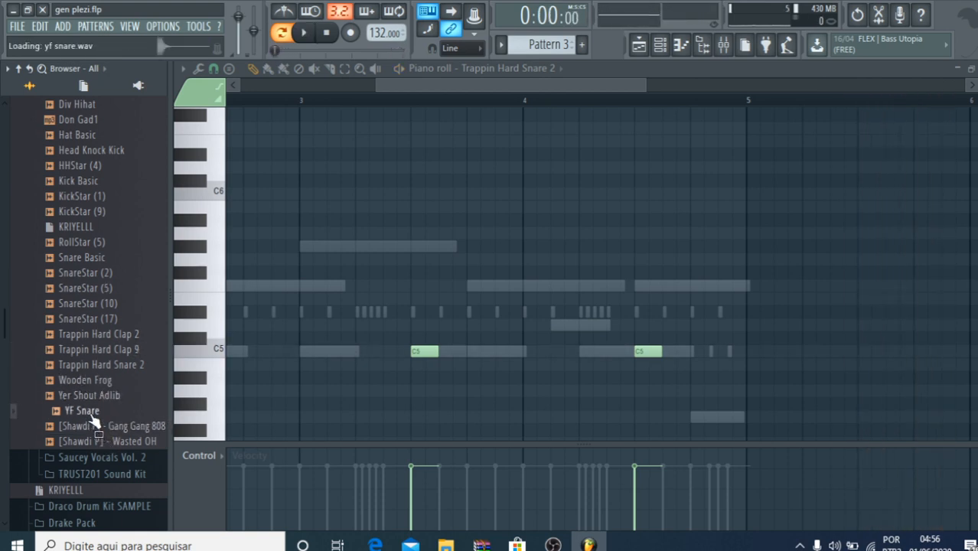
click(55, 243)
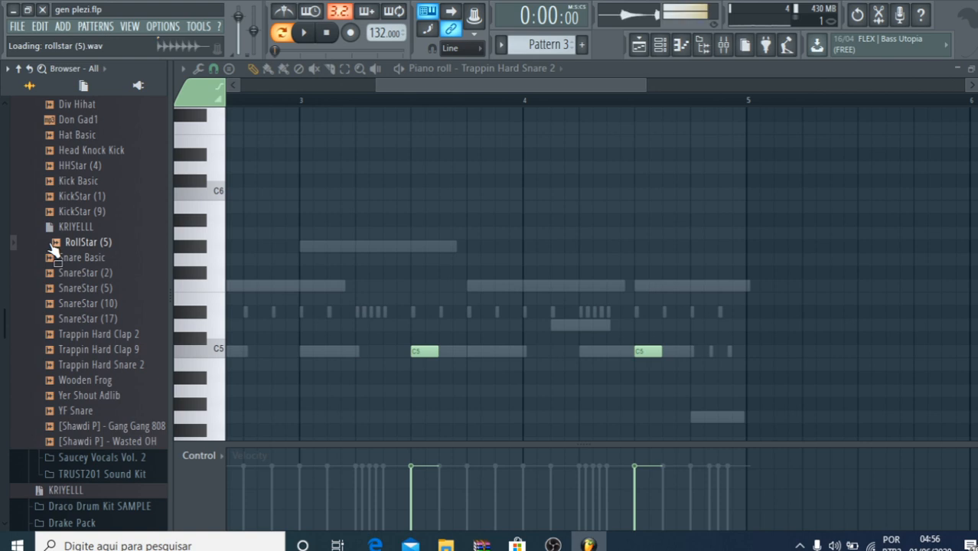
click(79, 182)
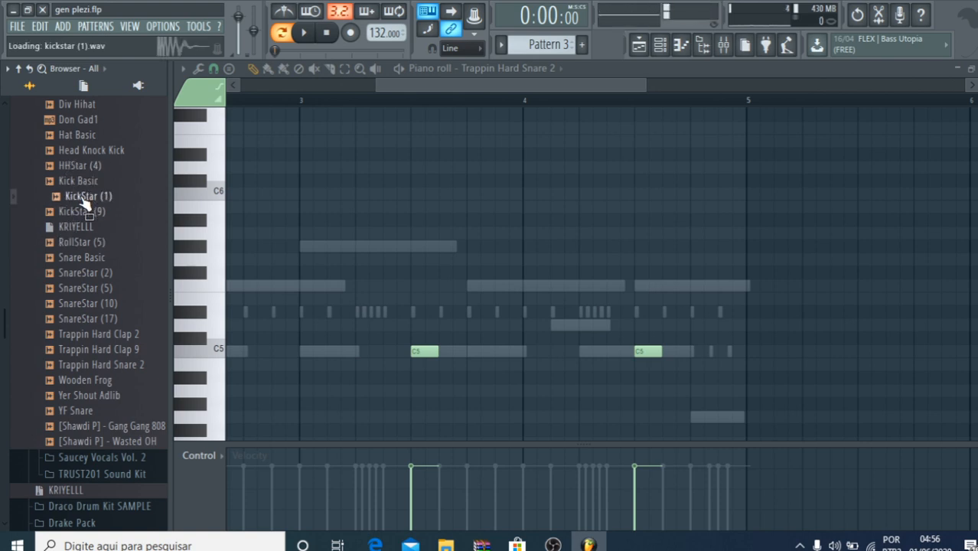
right_click(85, 200)
click(115, 210)
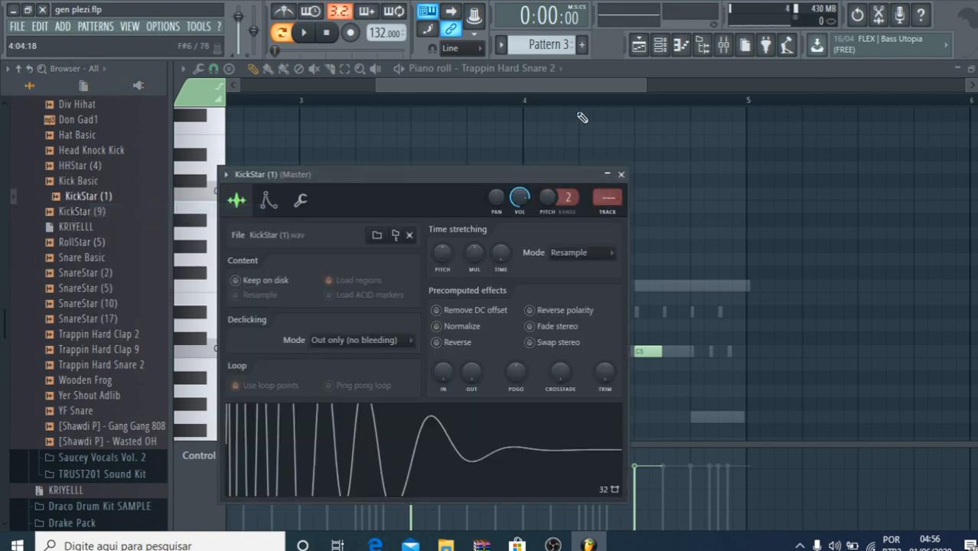
click(700, 46)
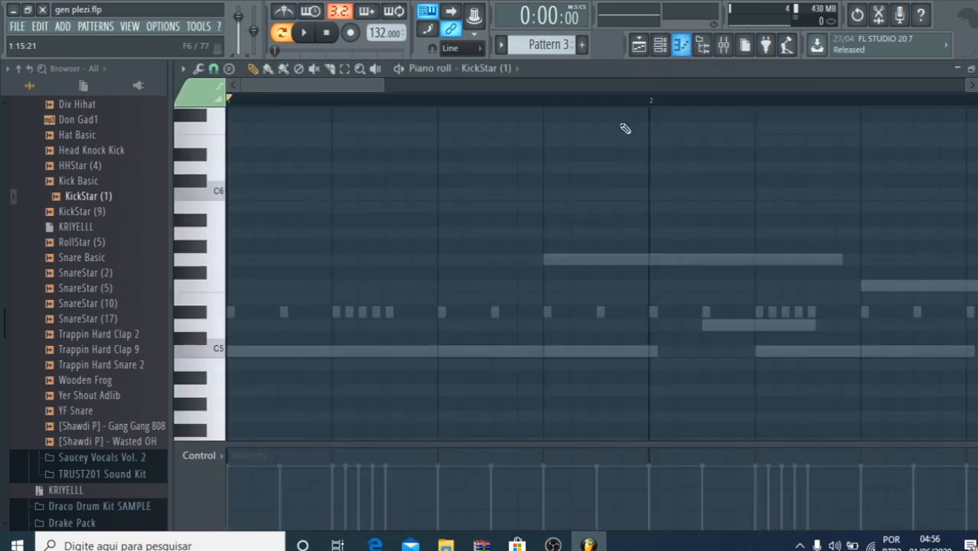
Step: Place C5 kick notes on beats 1 and 4 of bar 1 and halfway between beats 2 and 3 of bar 2
click(264, 352)
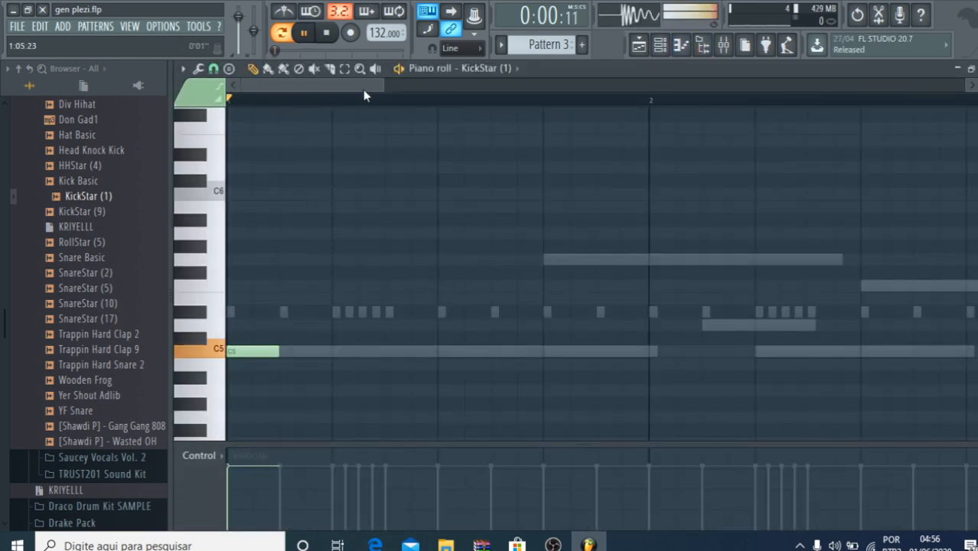
drag(384, 84, 497, 84)
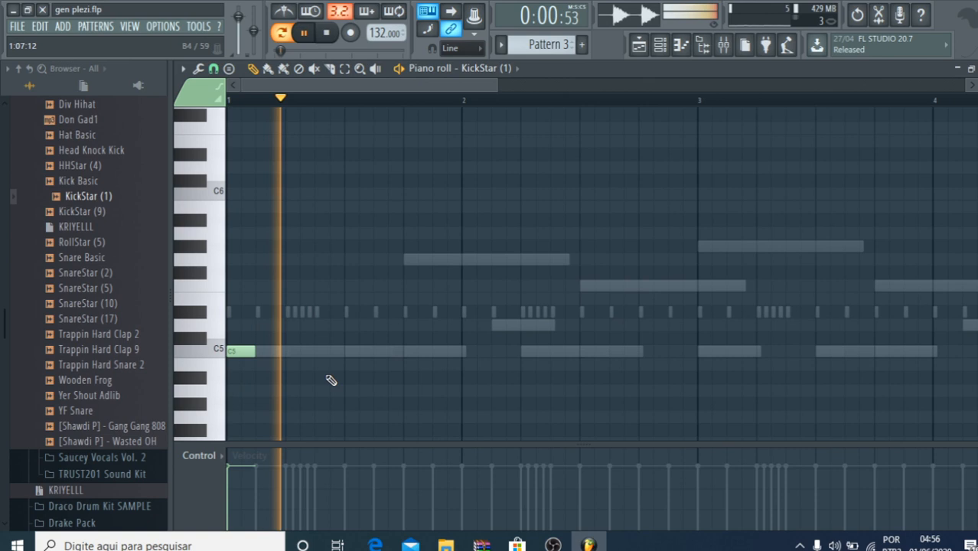
click(380, 351)
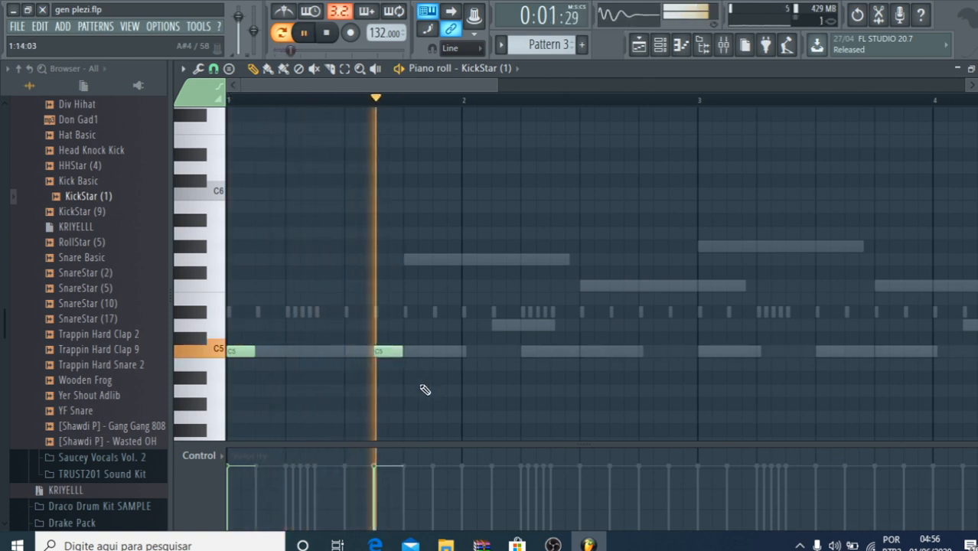
drag(387, 354, 406, 354)
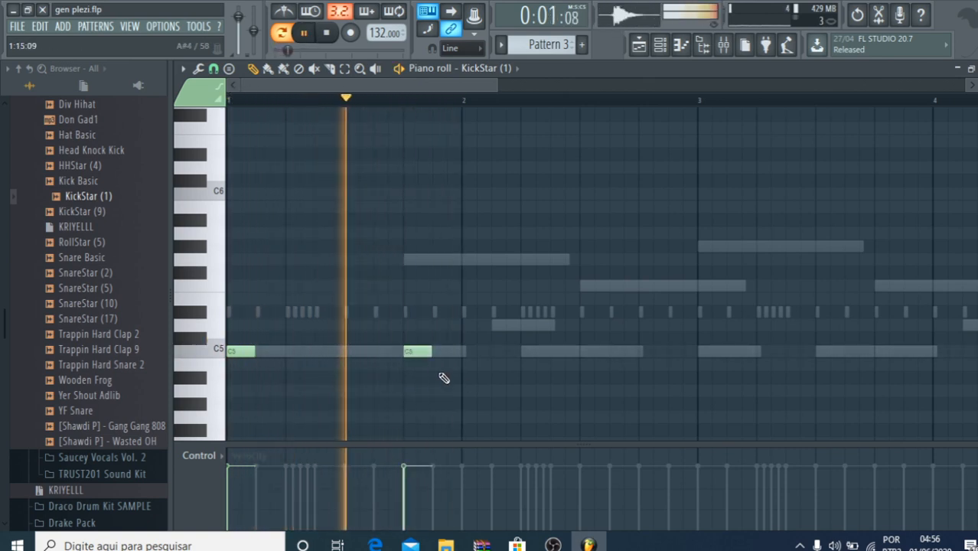
click(523, 352)
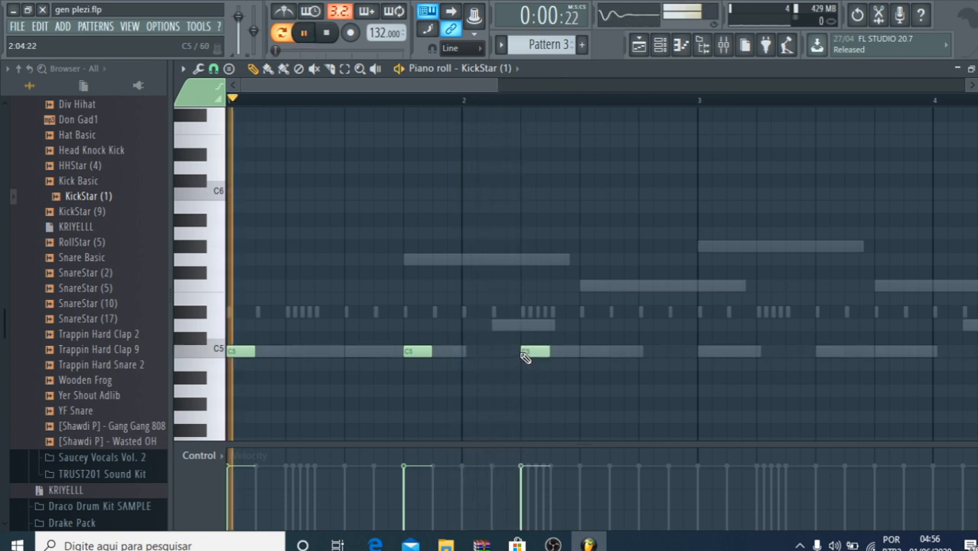
mouse_move(528, 353)
mouse_down()
mouse_move(559, 353)
mouse_move(545, 352)
mouse_up()
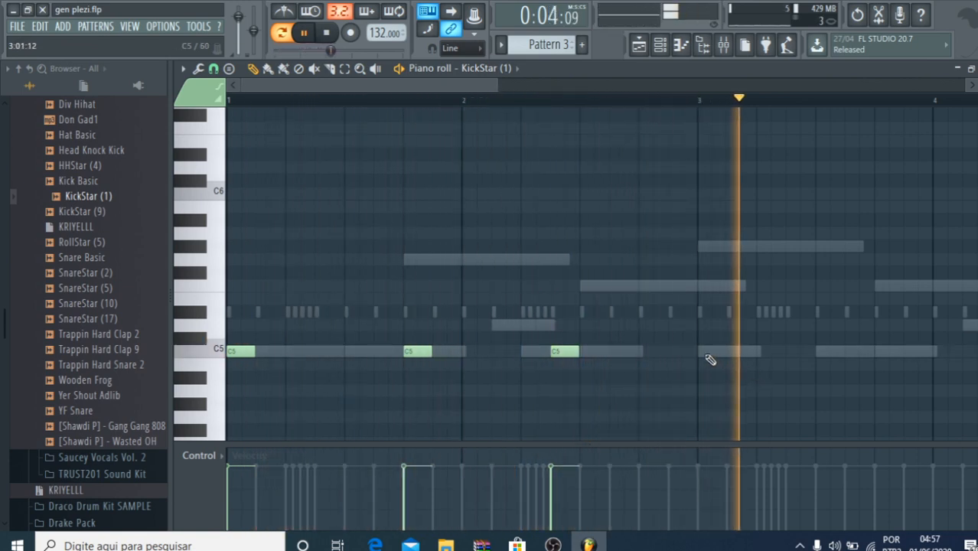
Step: Add C5 kick notes on beats 1 and 4 of bar 3 and beat 2 of bar 4, and replay the pattern
click(708, 353)
click(880, 351)
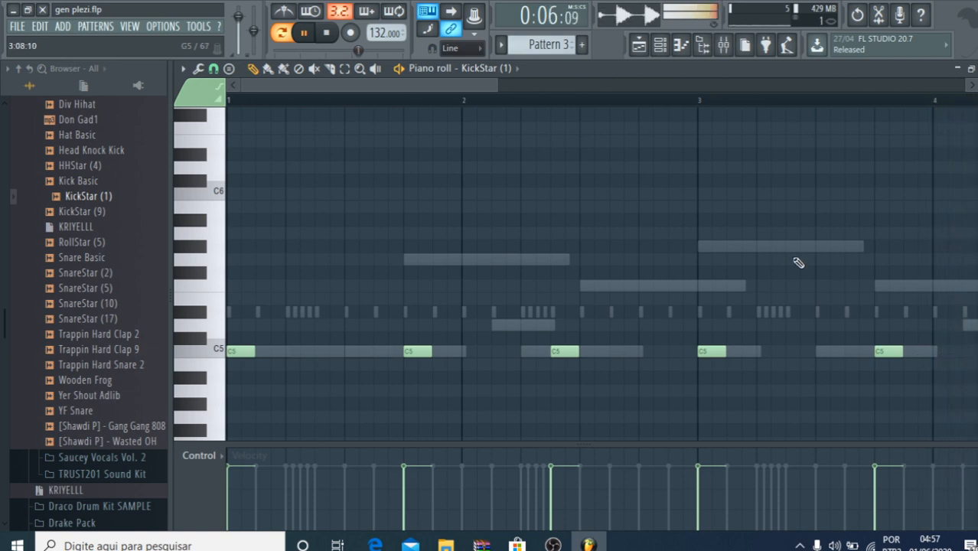
drag(503, 85, 618, 85)
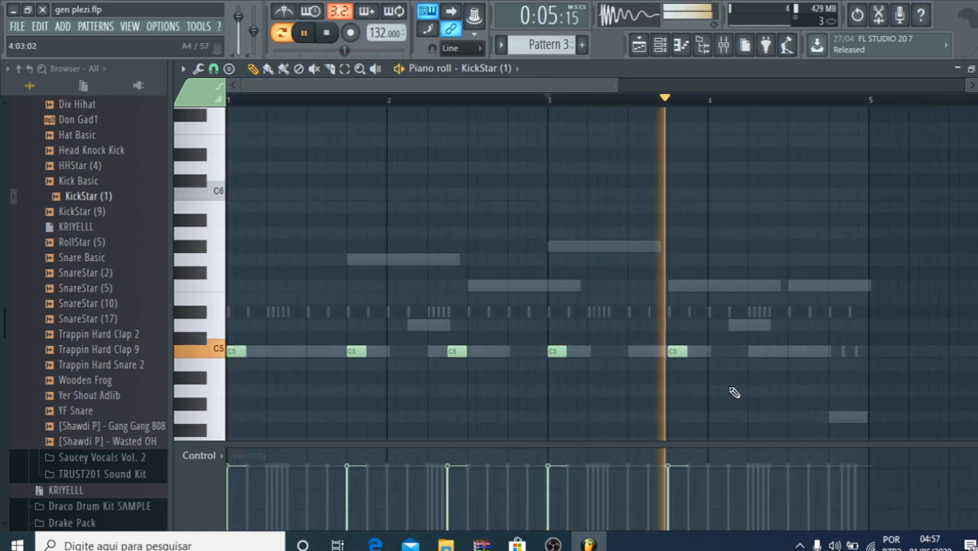
click(753, 352)
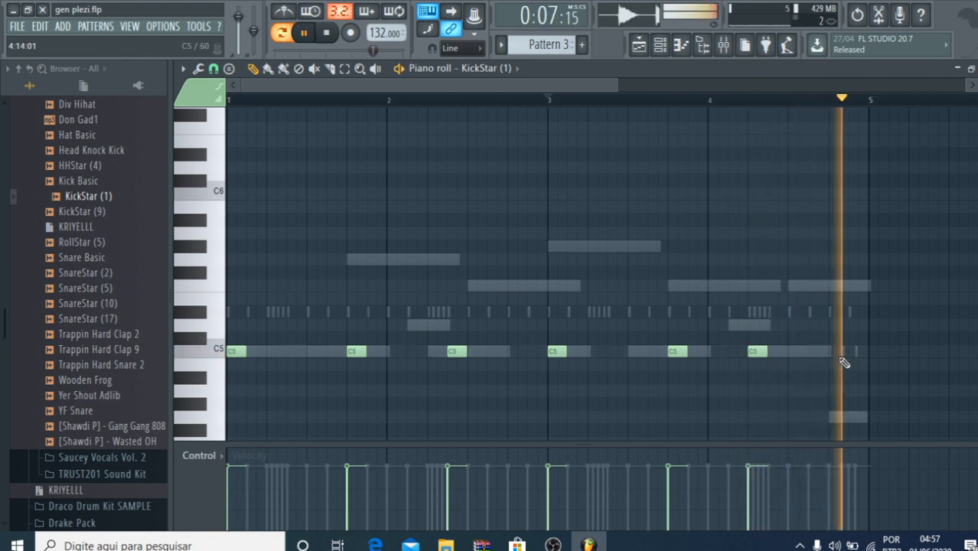
key(space)
key(space)
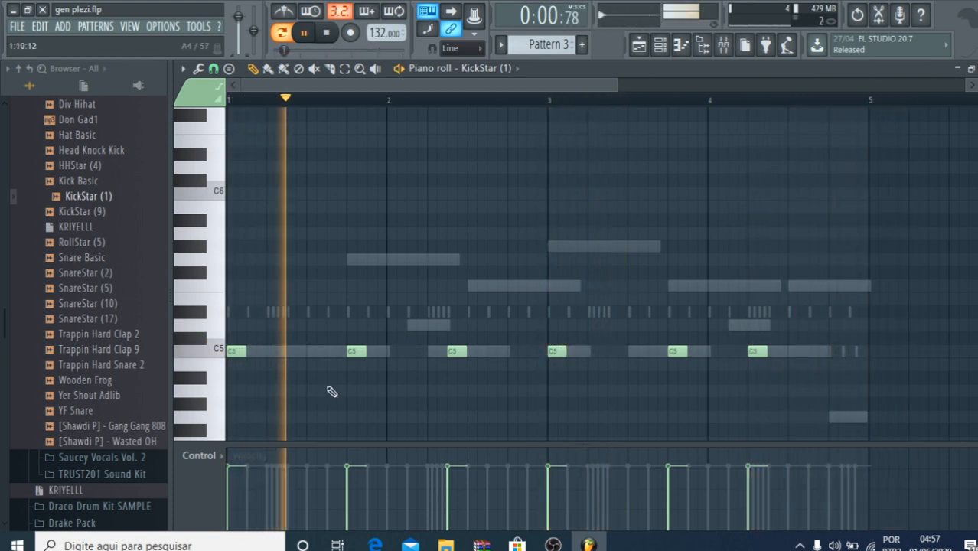
Step: Delete the kick note in bar 2, add a C5 kick at step 15 of bar 4, and play back the last bar
right_click(459, 354)
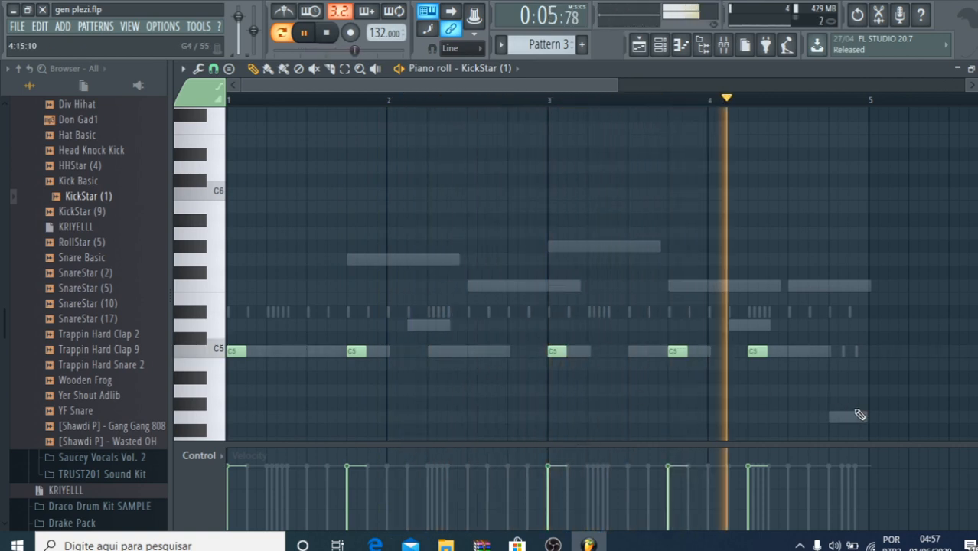
click(853, 351)
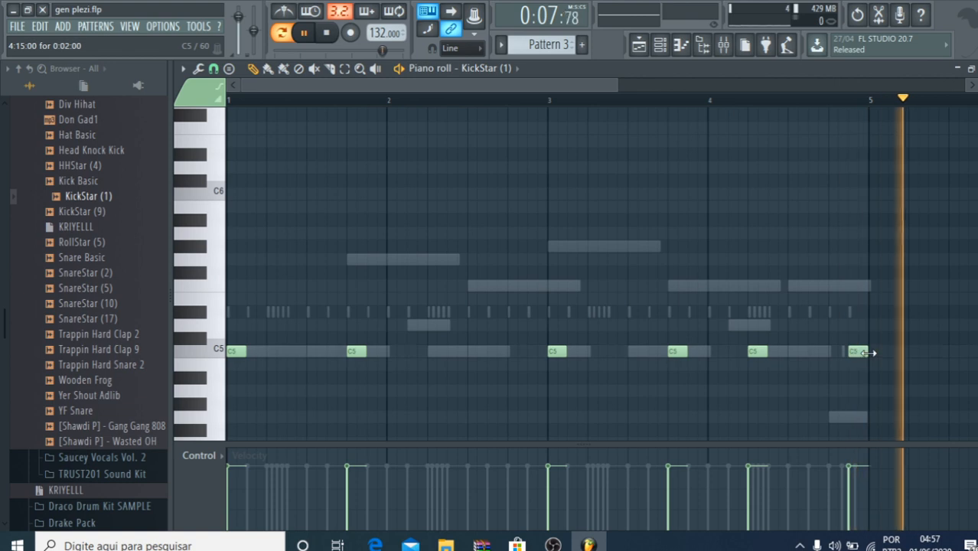
click(799, 101)
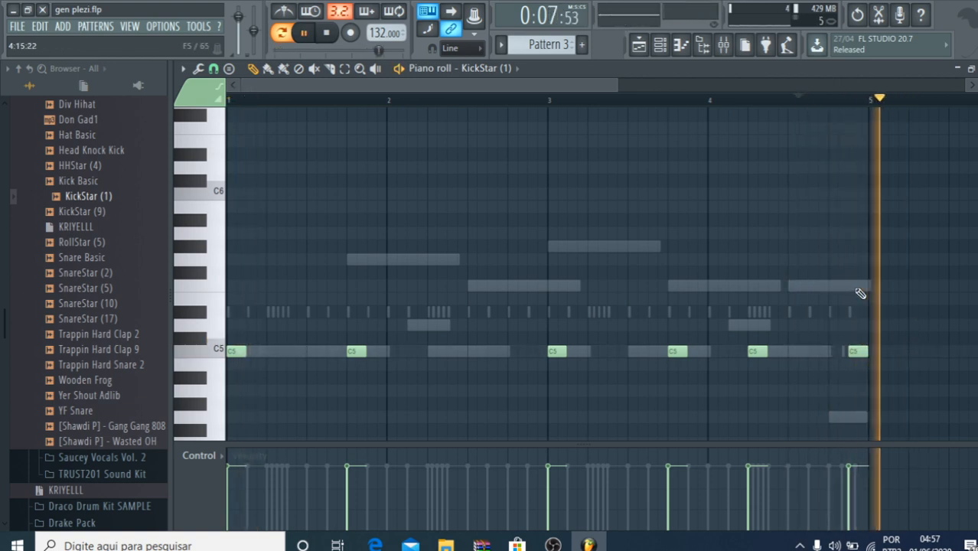
Step: Play the playlist arrangement in song mode from bar 5 and unmute Track 5
click(636, 45)
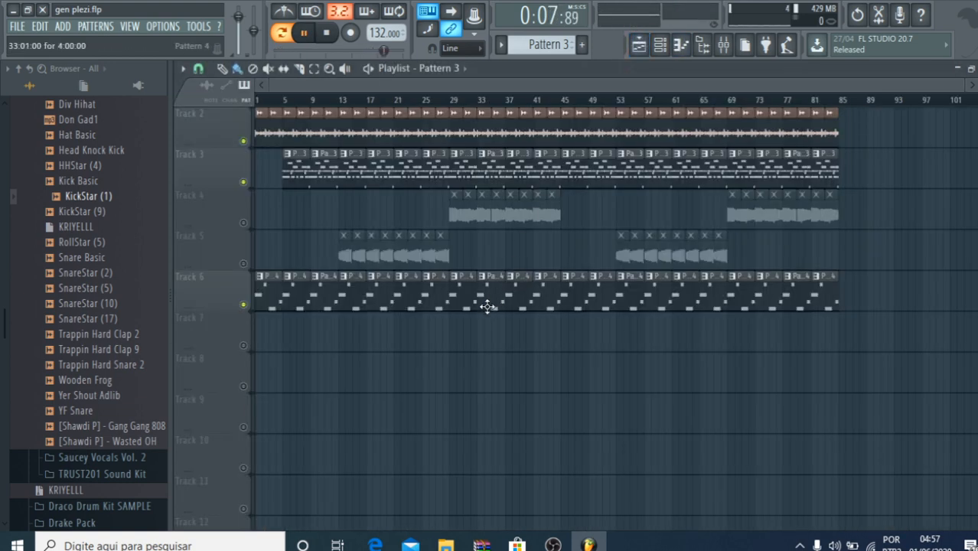
click(284, 104)
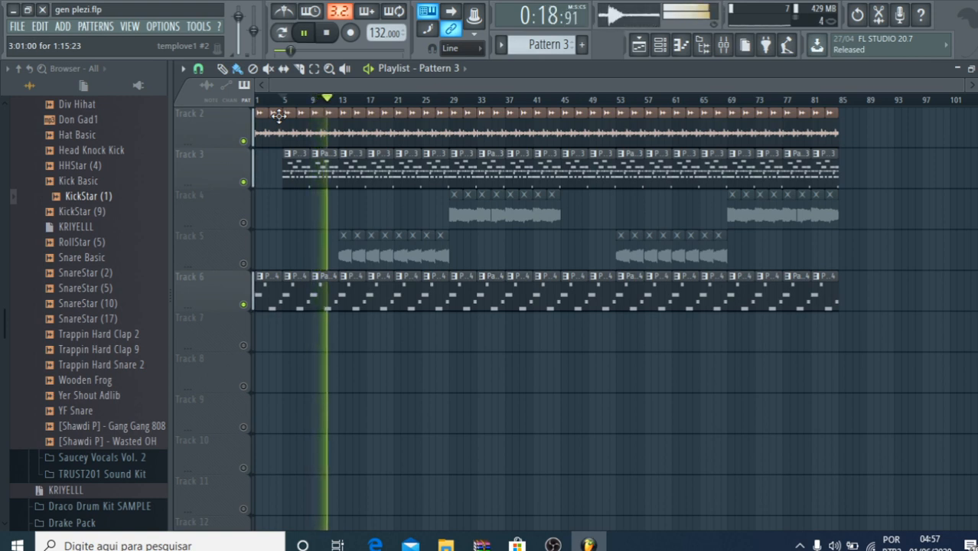
click(244, 263)
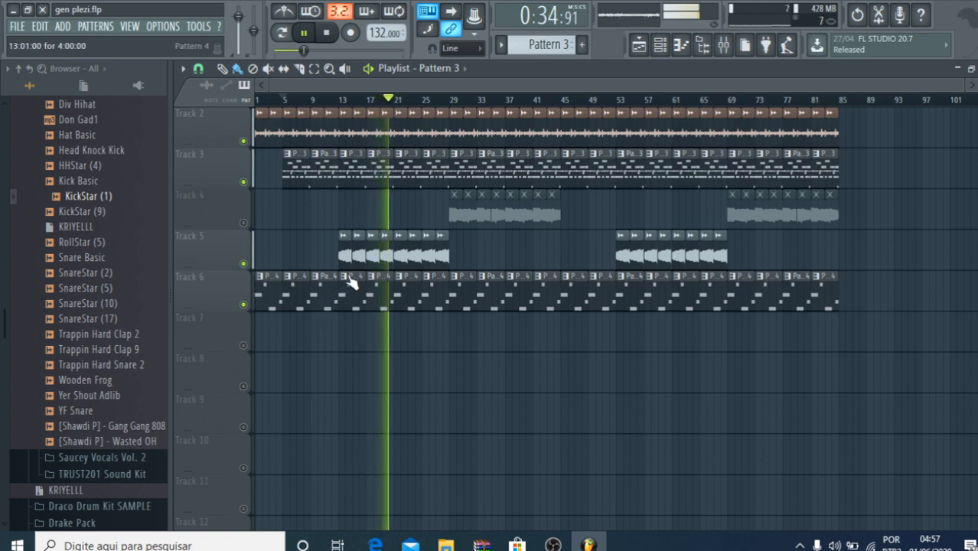
key(space)
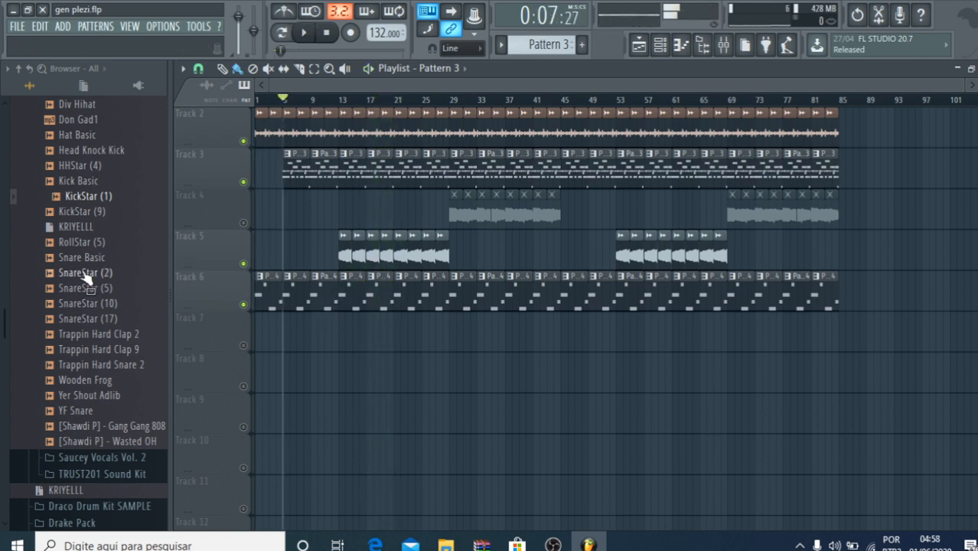
Step: Load the SnareStar (2) sample into a new channel and open its piano roll in Pattern 3
click(75, 273)
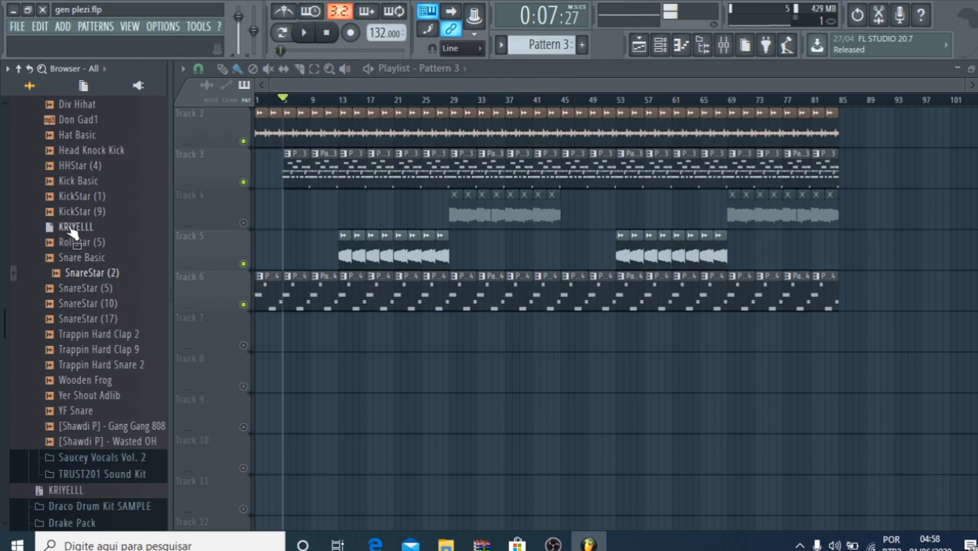
right_click(98, 277)
click(115, 289)
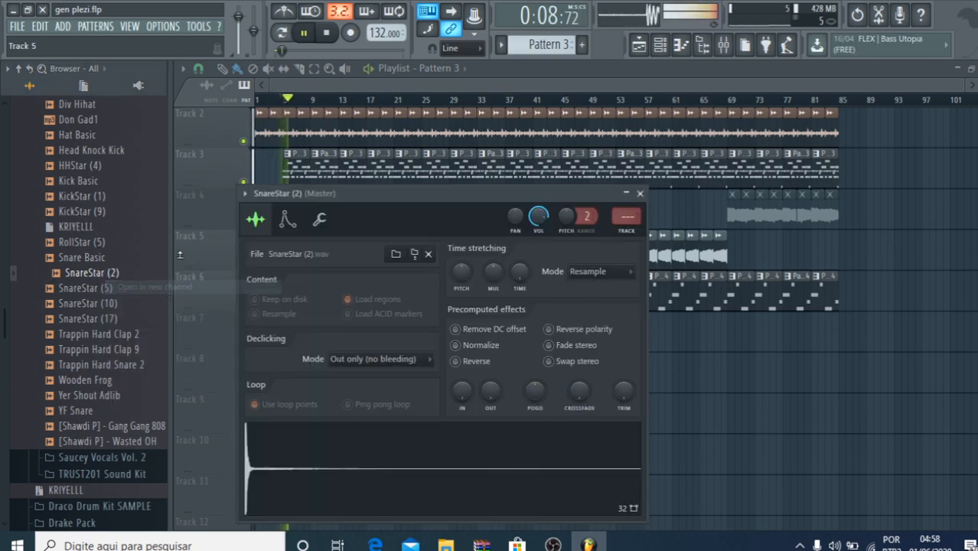
double_click(298, 170)
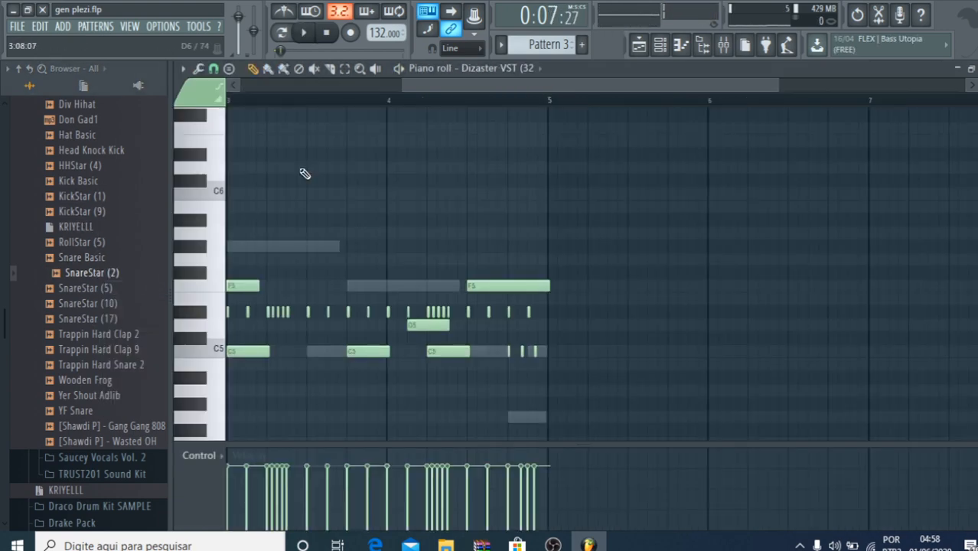
click(678, 48)
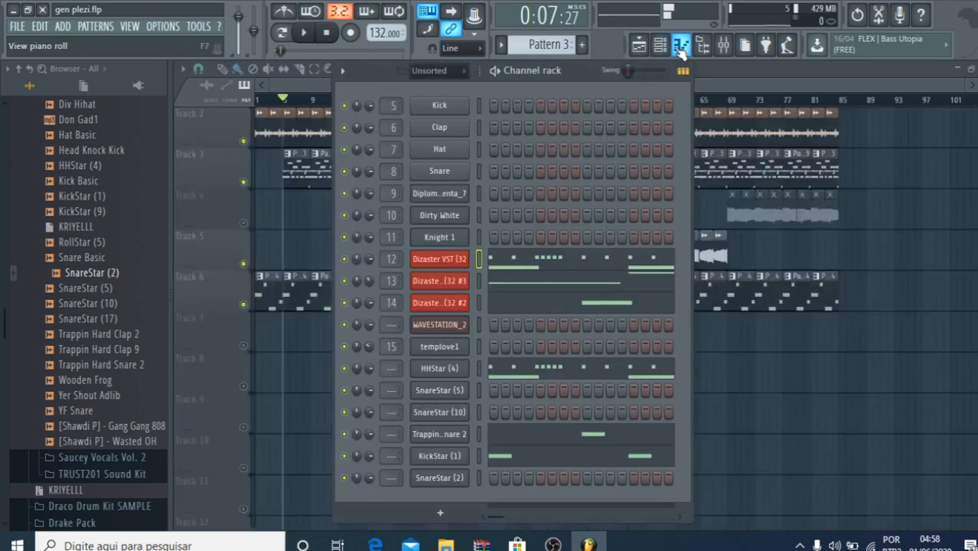
click(660, 44)
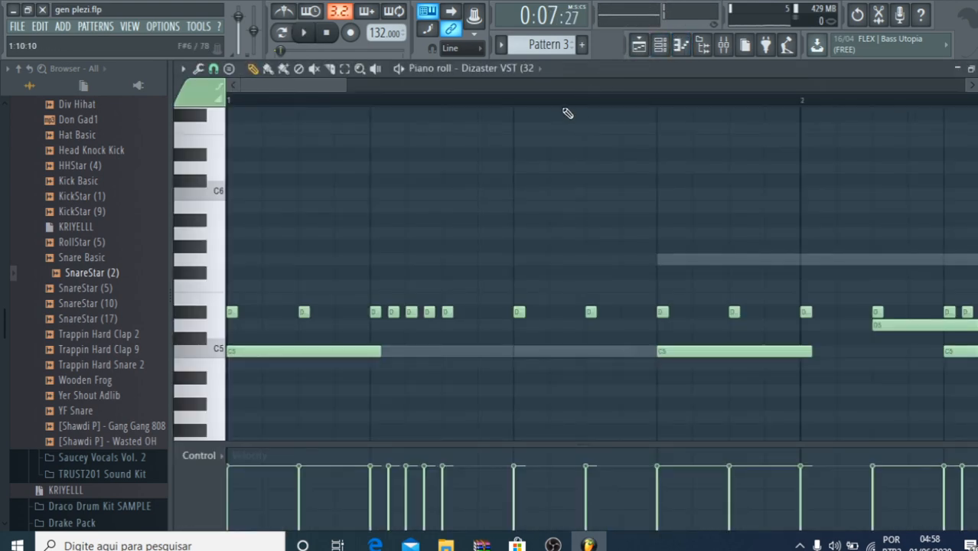
click(489, 68)
click(512, 399)
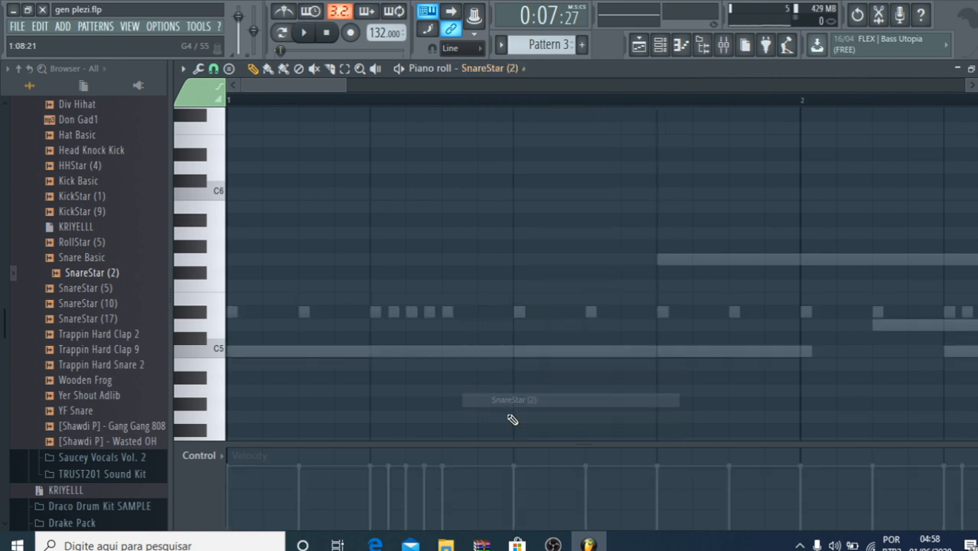
Step: Place C5 SnareStar (2) notes at step 15 of bars 1 and 3 and at step 3 of bars 2 and 4
key(space)
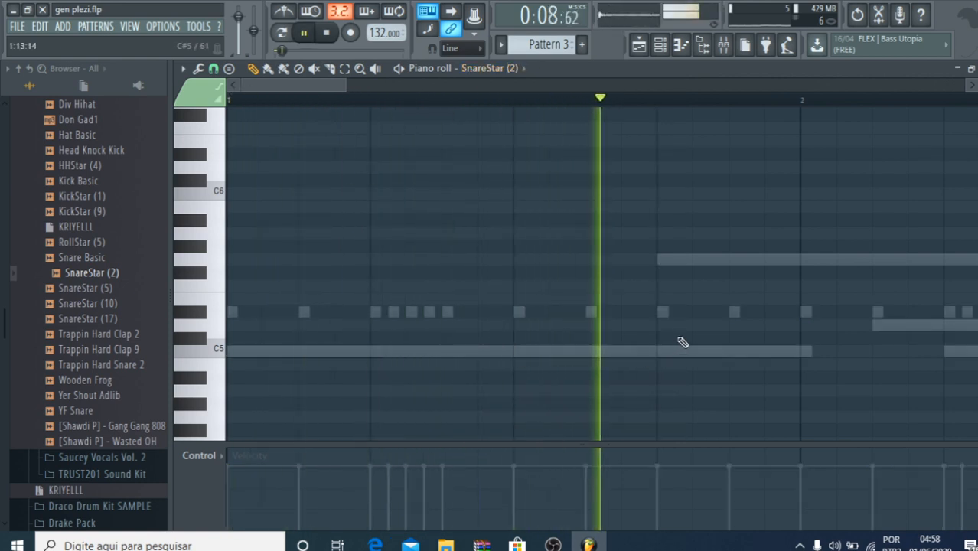
key(space)
click(727, 312)
drag(732, 312, 736, 351)
key(space)
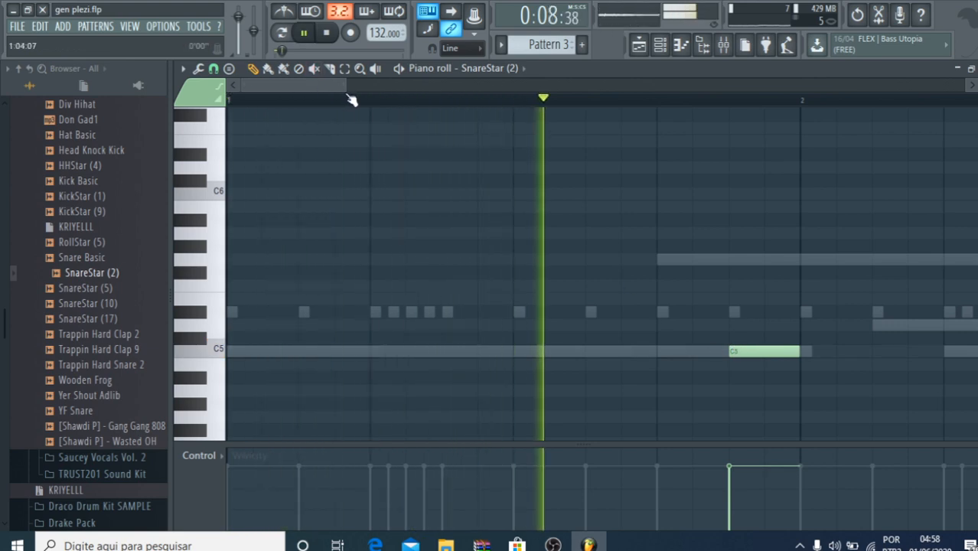
scroll(436, 115, down, 4)
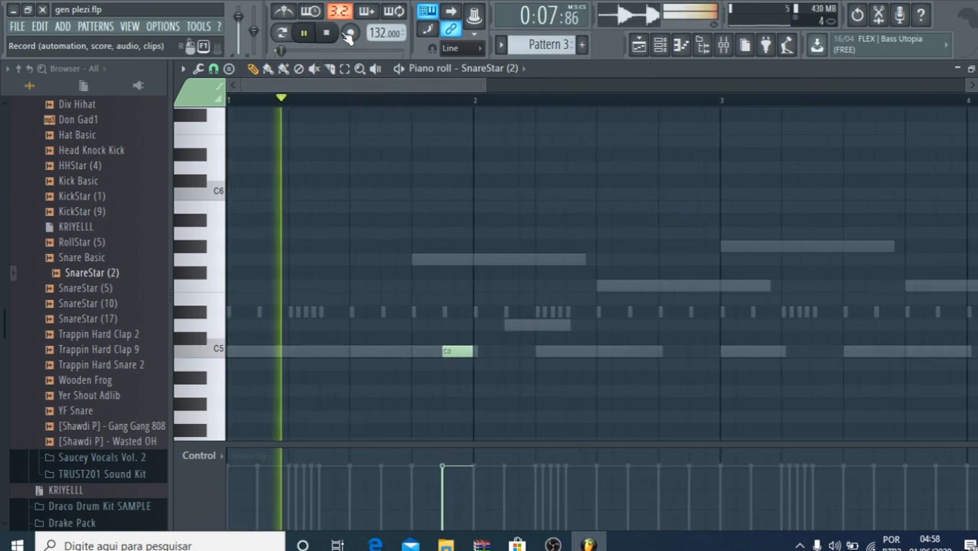
click(501, 364)
drag(501, 359, 517, 351)
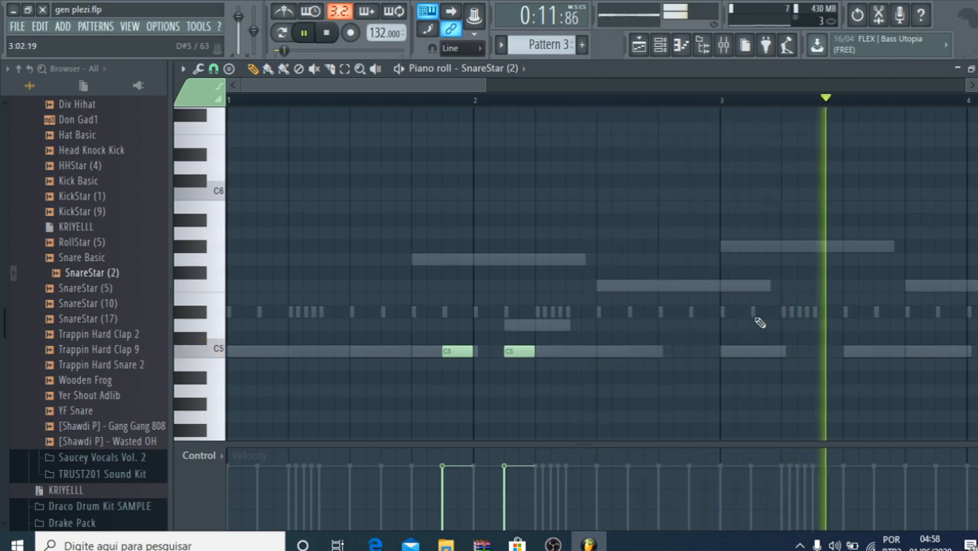
click(938, 351)
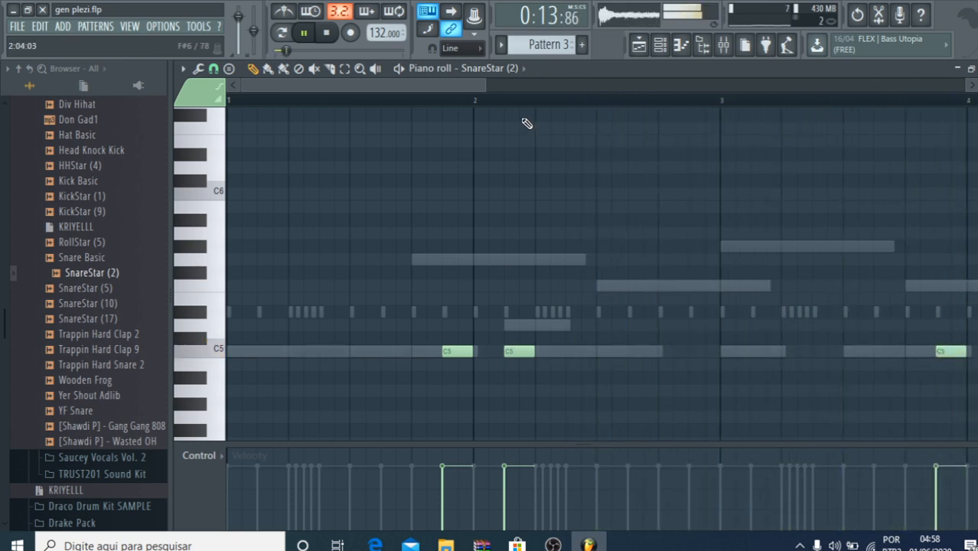
drag(450, 83, 633, 120)
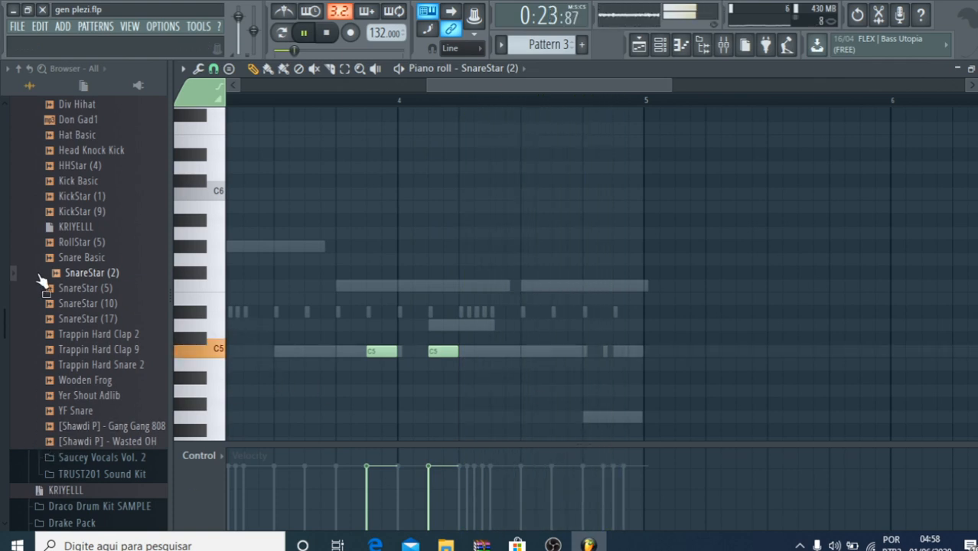
Step: Audition the hi-hat, clap, 808 and kick samples in the KRIYELLL folder while the song plays
click(88, 211)
click(76, 165)
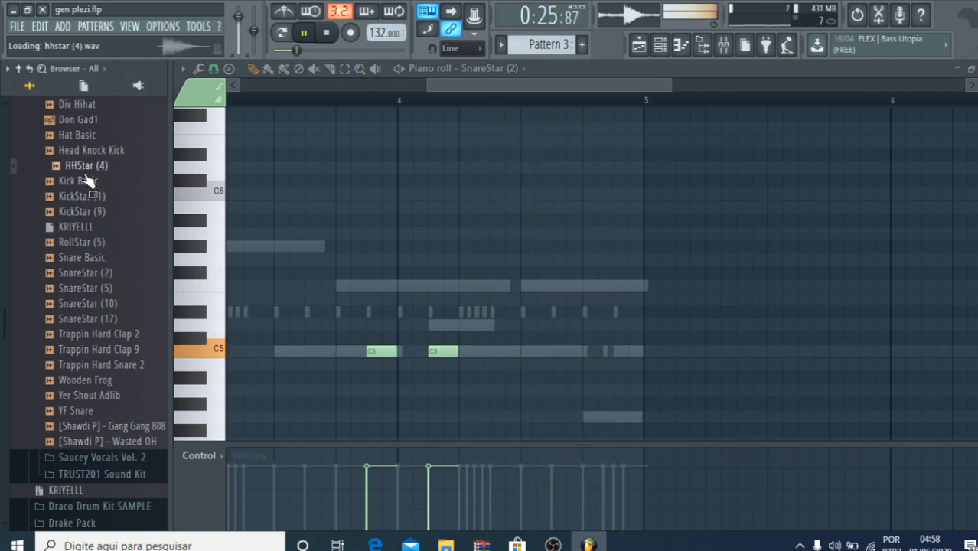
scroll(100, 240, up, 5)
scroll(100, 240, up, 5)
click(86, 332)
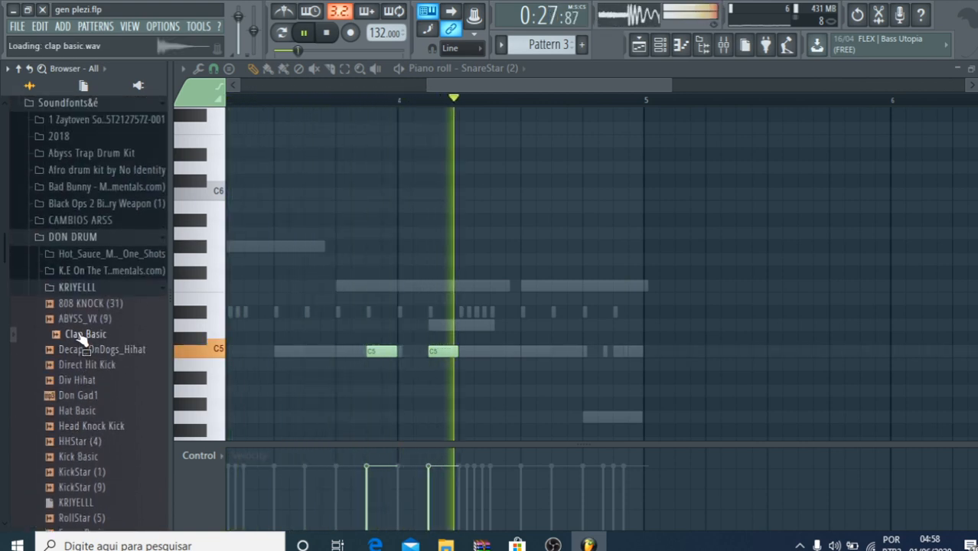
click(85, 316)
click(91, 304)
click(86, 410)
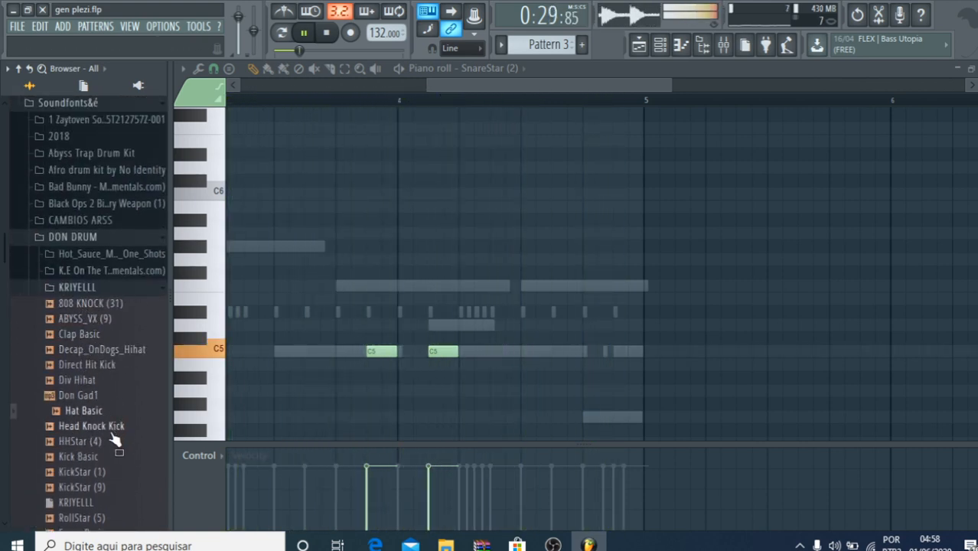
click(85, 456)
click(86, 486)
scroll(69, 413, down, 4)
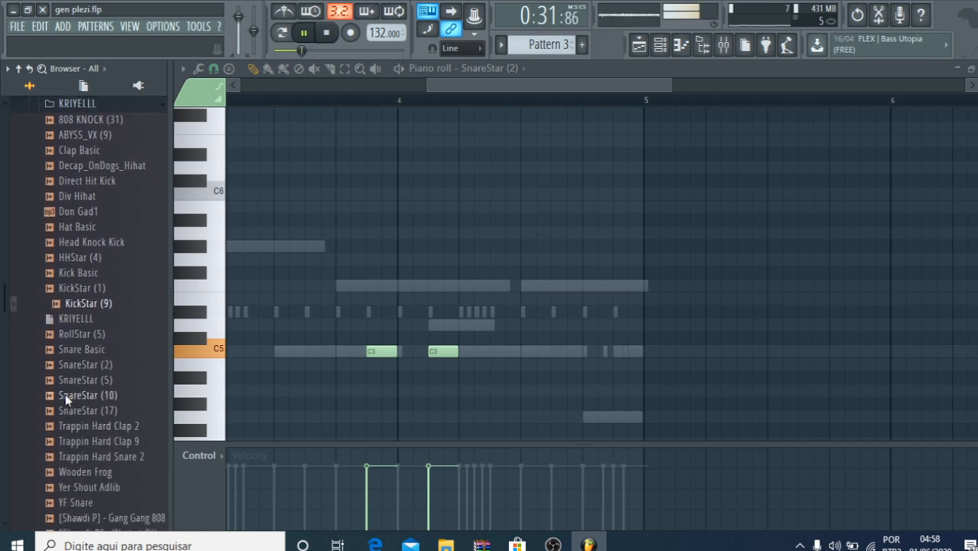
Step: Audition the SnareStar (10) sample and load it into a new channel
click(86, 396)
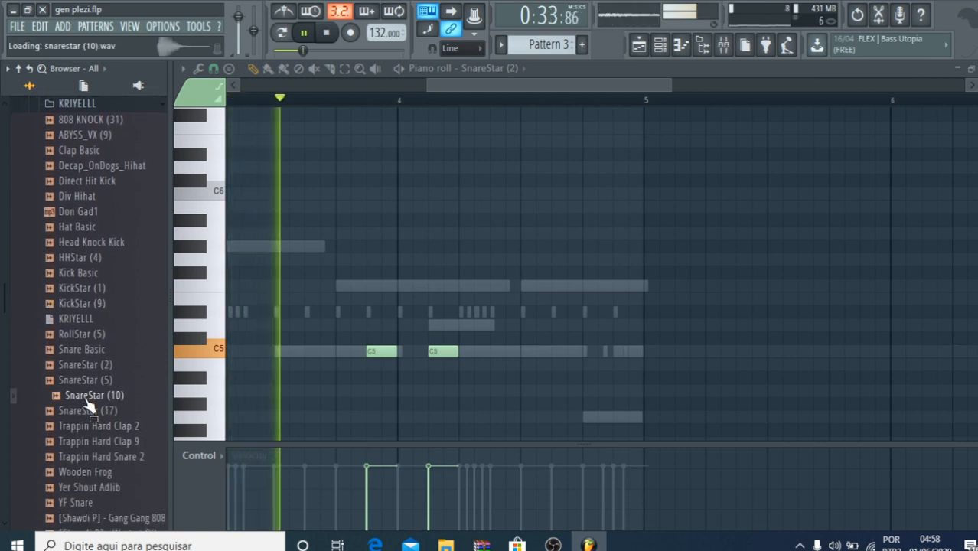
right_click(90, 396)
click(123, 392)
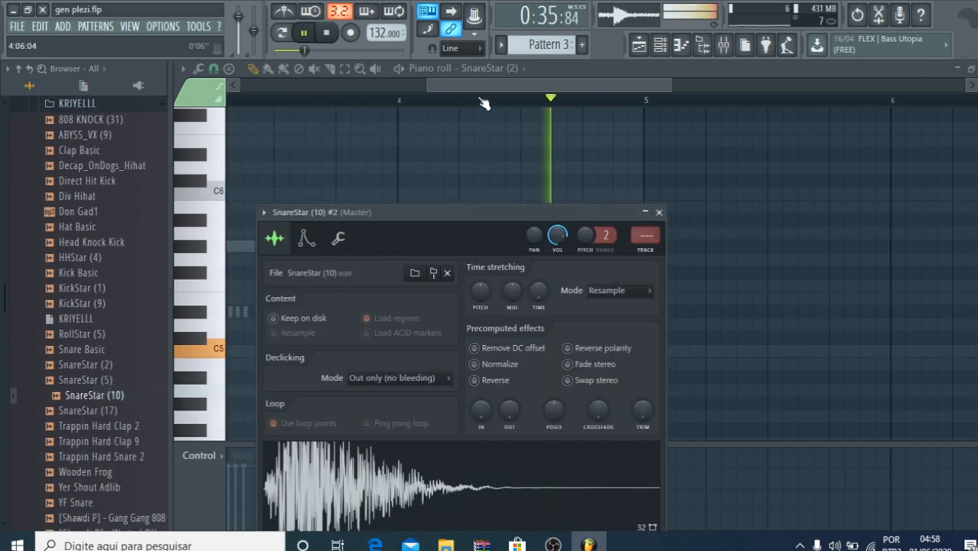
Step: Place C5 SnareStar (10) notes at step 3 of each of the four bars in Pattern 3's piano roll
click(680, 46)
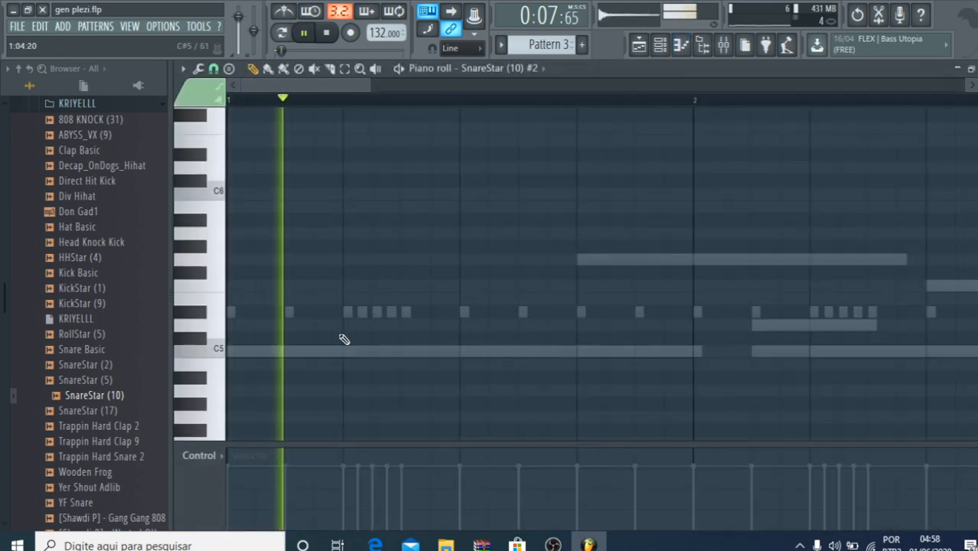
drag(290, 298, 297, 324)
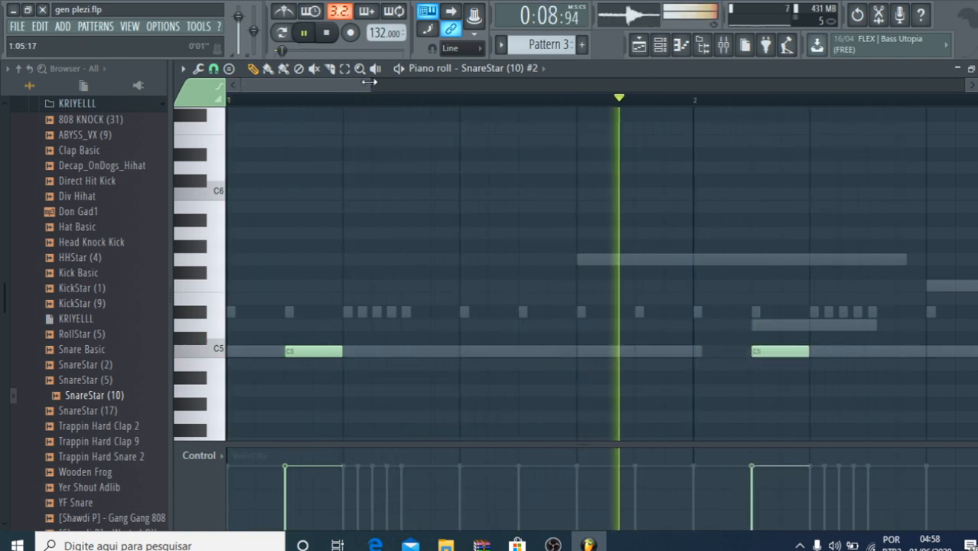
drag(369, 84, 506, 116)
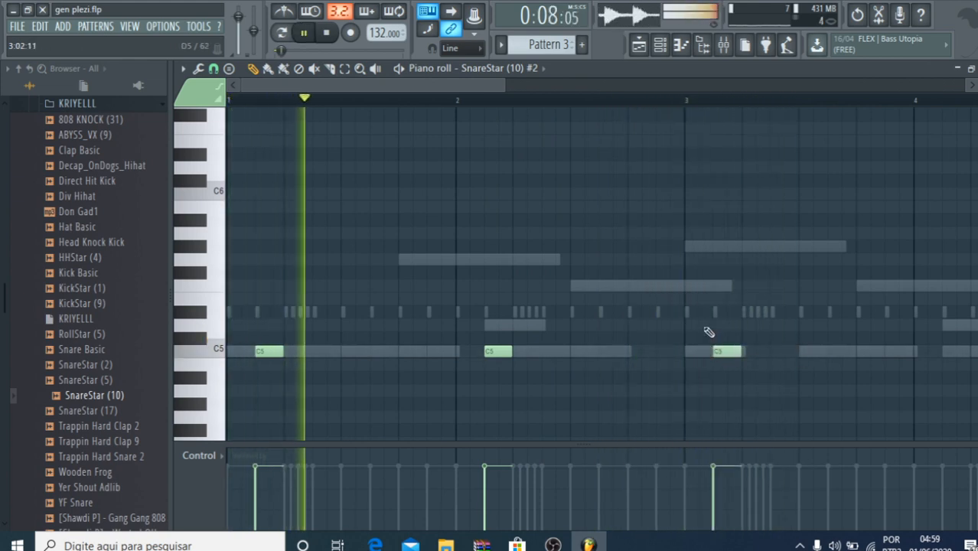
drag(418, 88, 528, 130)
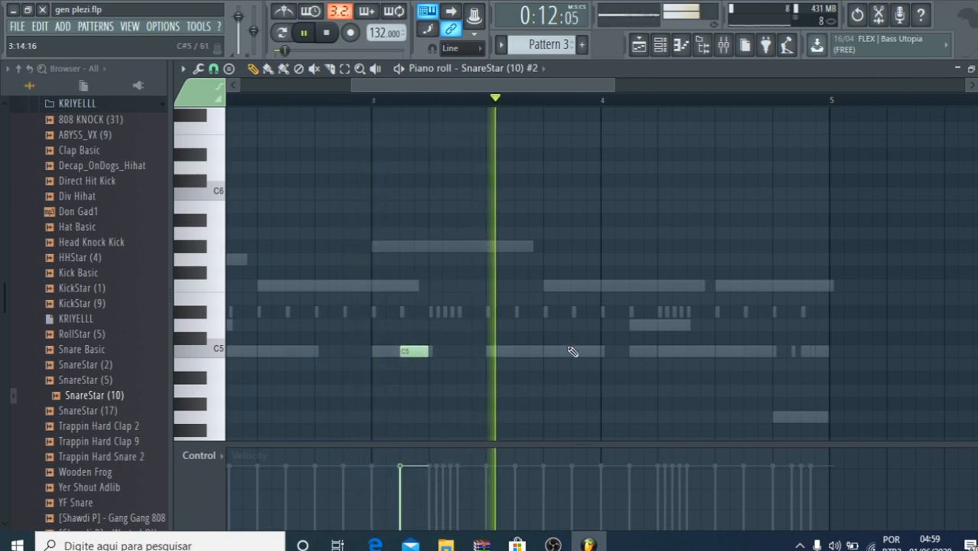
click(638, 352)
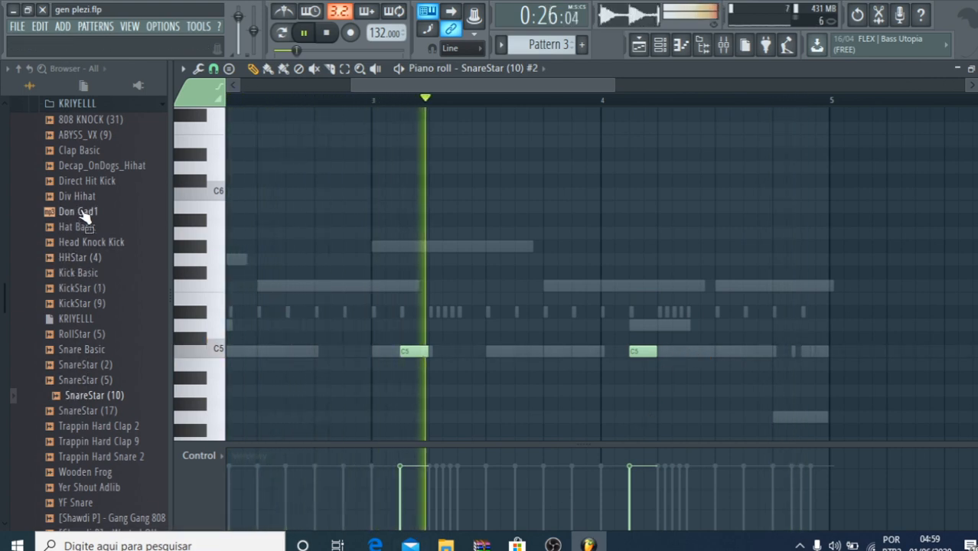
Step: Audition the ABYSS_VX (9), 808 KNOCK (31), Trappin Hard Snare 2, YF Snare, Yer Shout Adlib and Wooden Frog samples
click(74, 133)
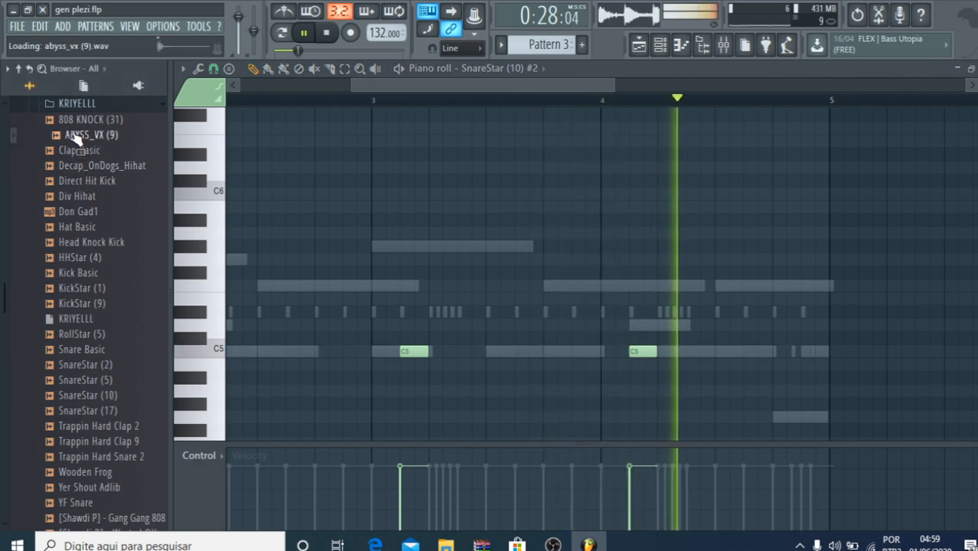
click(77, 122)
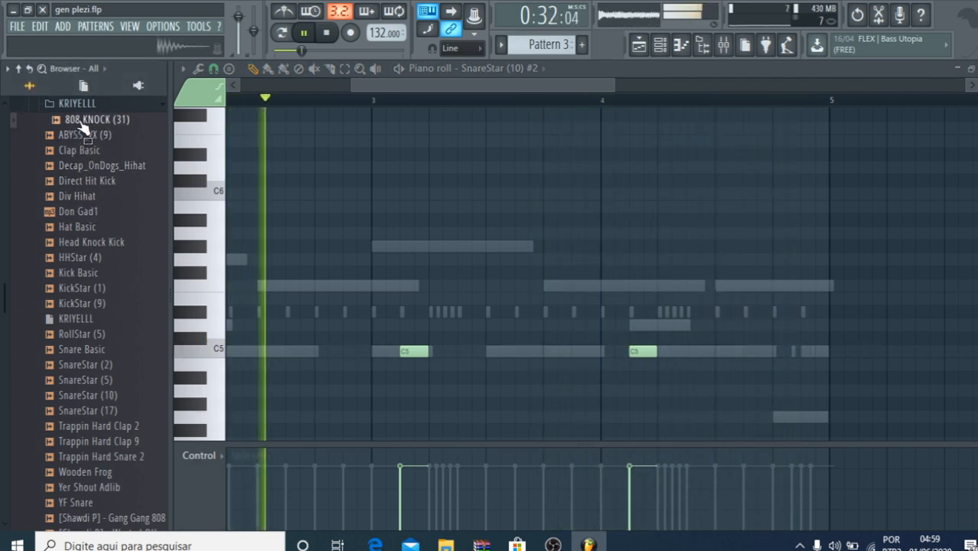
click(103, 457)
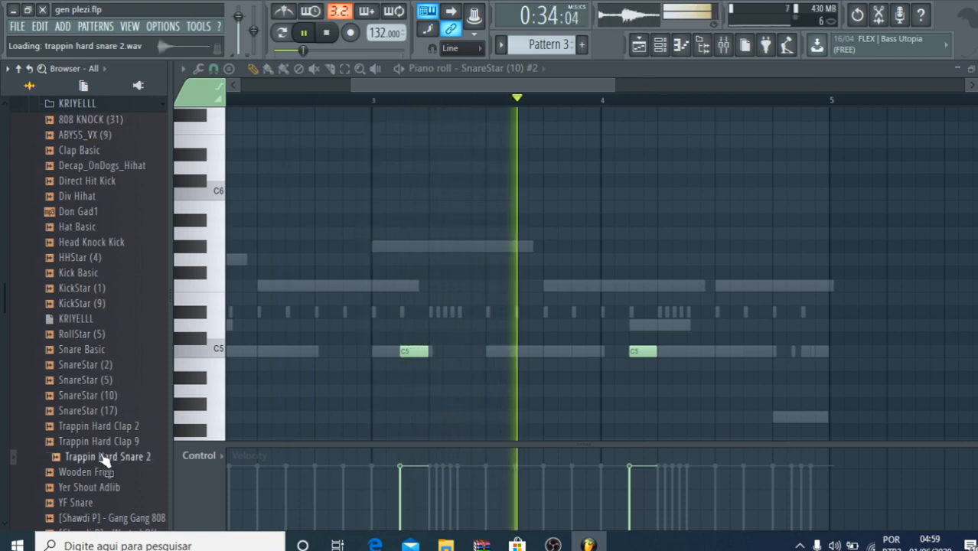
scroll(84, 397, down, 6)
click(74, 226)
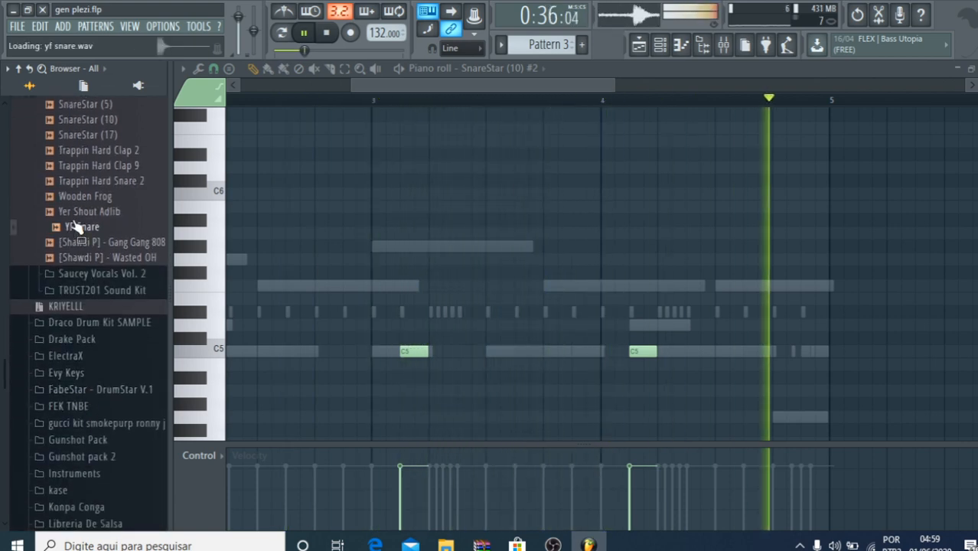
click(78, 212)
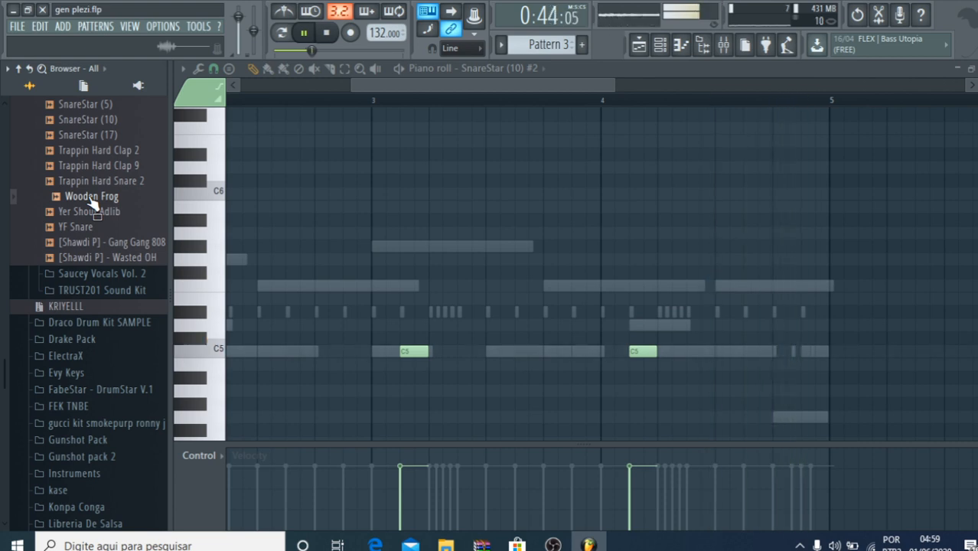
Step: Load the Wooden Frog sample into a new channel and open its piano roll in Pattern 3
right_click(92, 201)
click(111, 210)
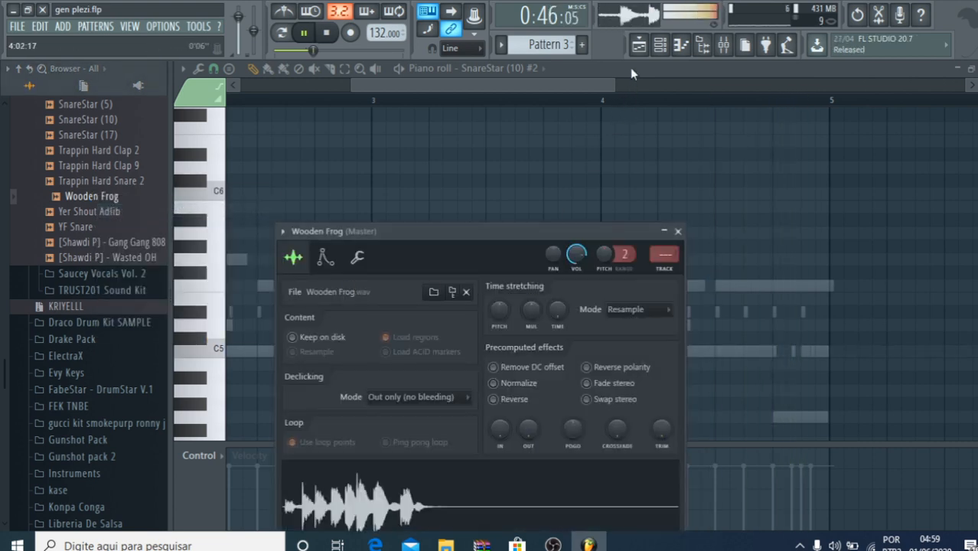
click(681, 46)
click(680, 46)
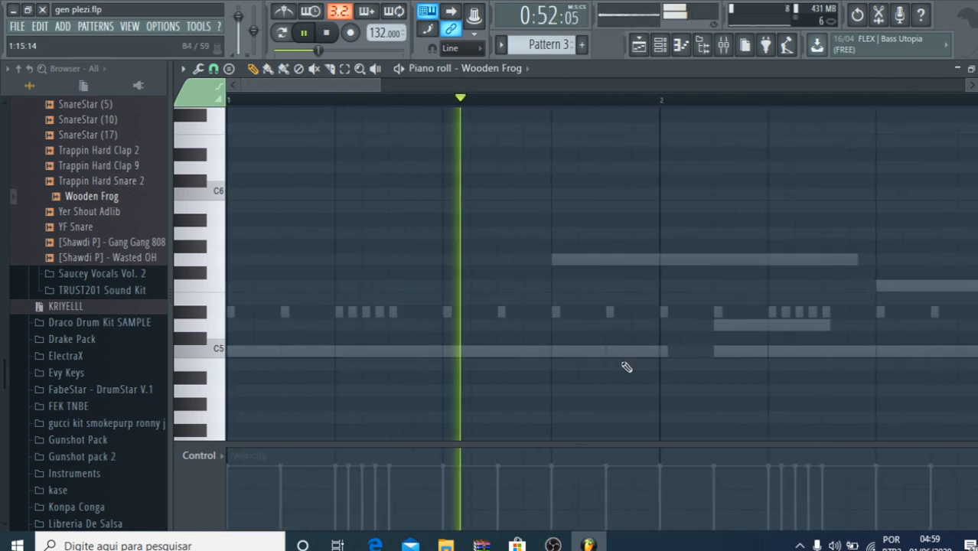
Step: Place C5 Wooden Frog notes at step 7 of bars 2 and 4
click(877, 350)
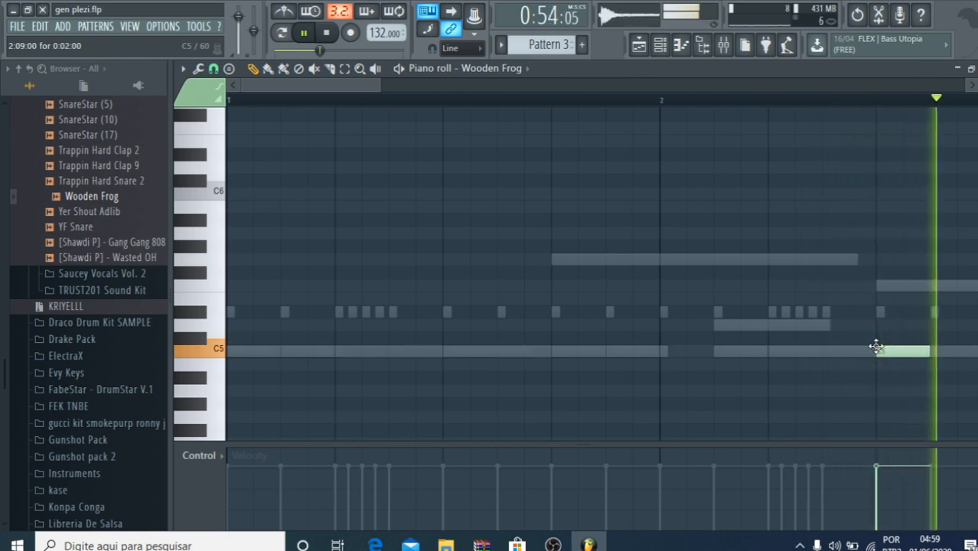
drag(378, 84, 627, 84)
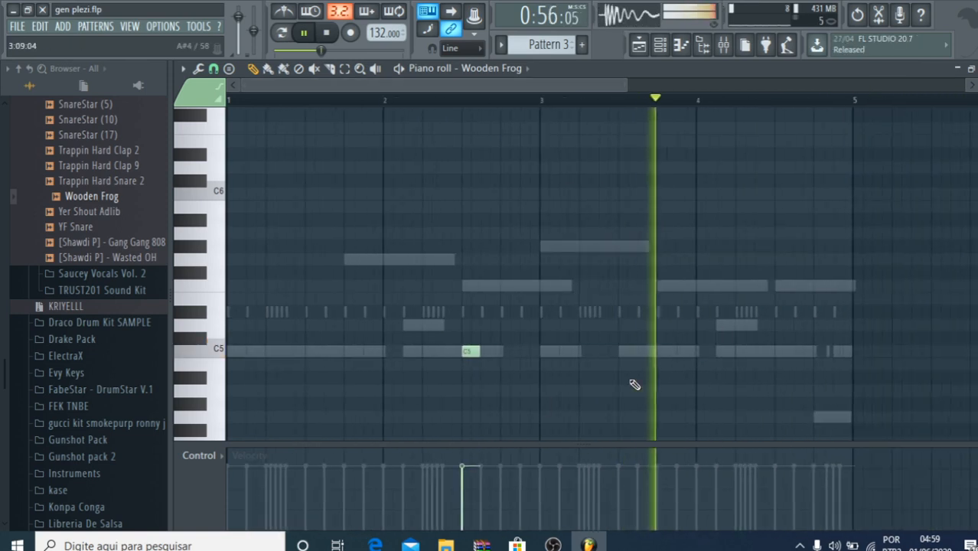
drag(749, 350, 761, 350)
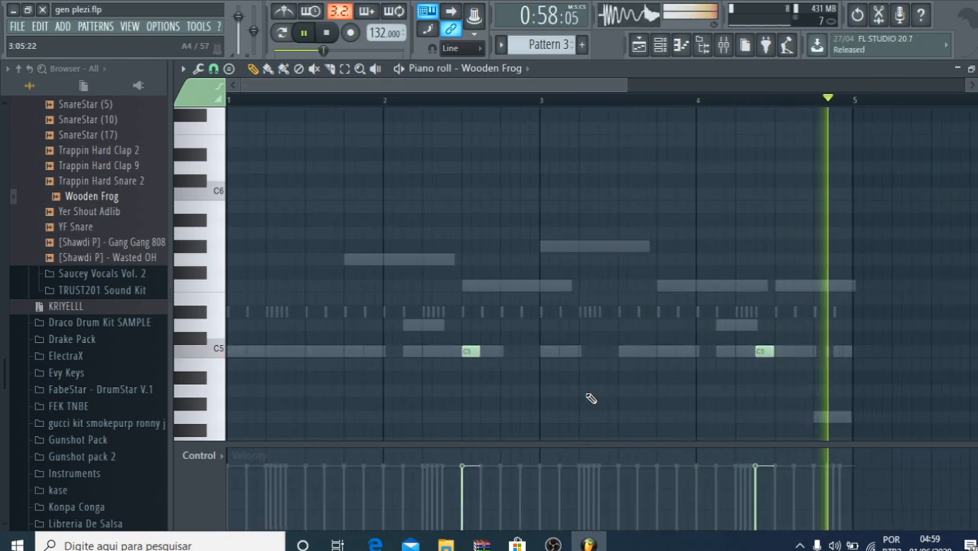
drag(471, 351, 442, 352)
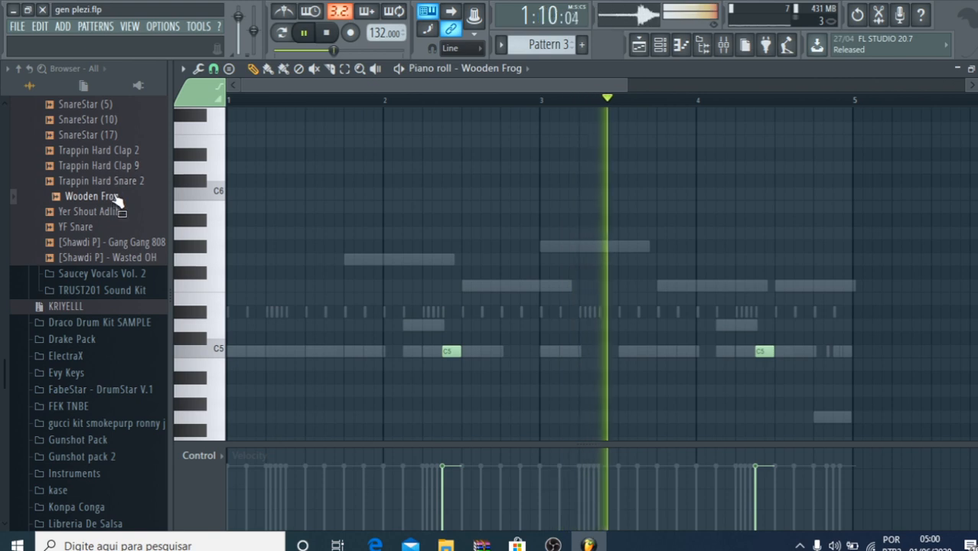
Step: Audition the snare, roll, hi-hat and kick samples in the KRIYELLL folder, from SnareStar (5) to Direct Hit Kick, during playback
scroll(85, 230, up, 4)
click(94, 288)
click(62, 197)
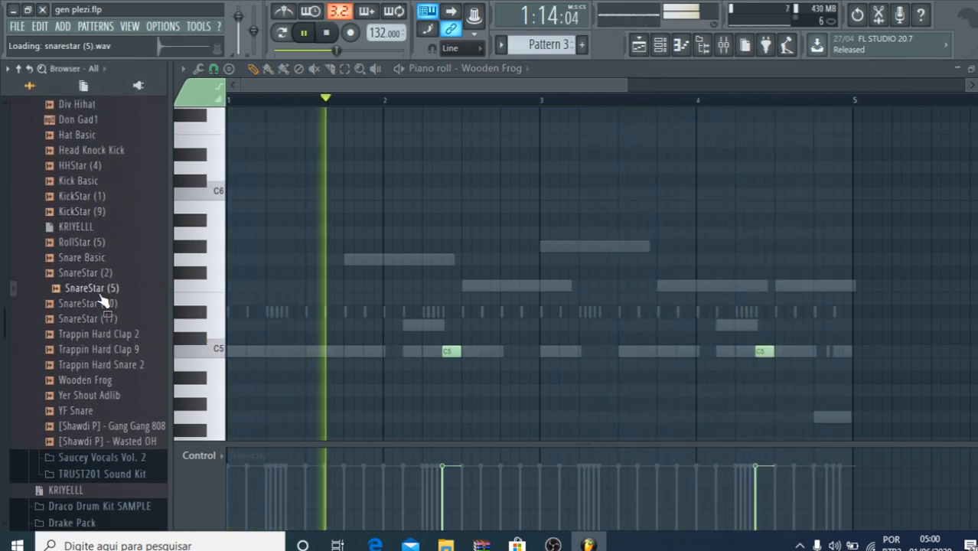
click(92, 274)
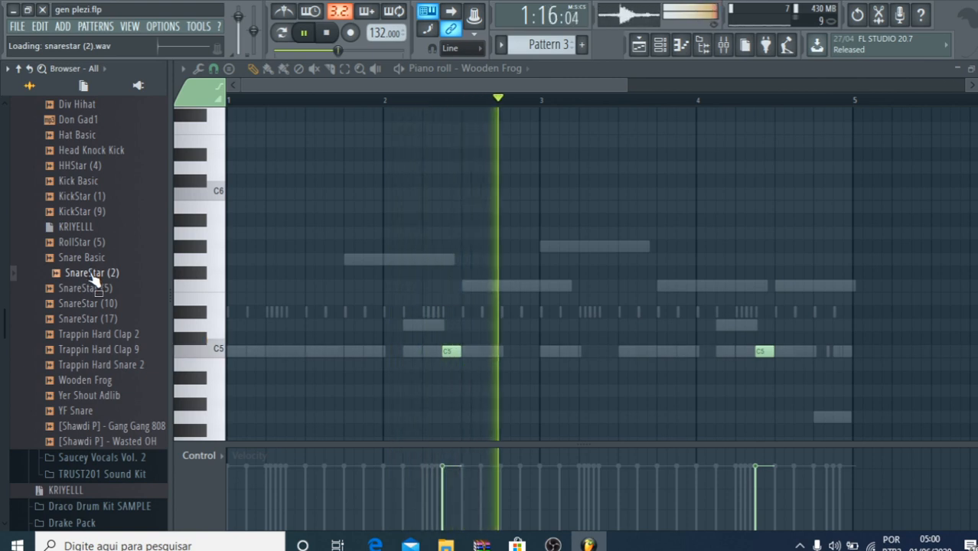
click(76, 258)
click(84, 272)
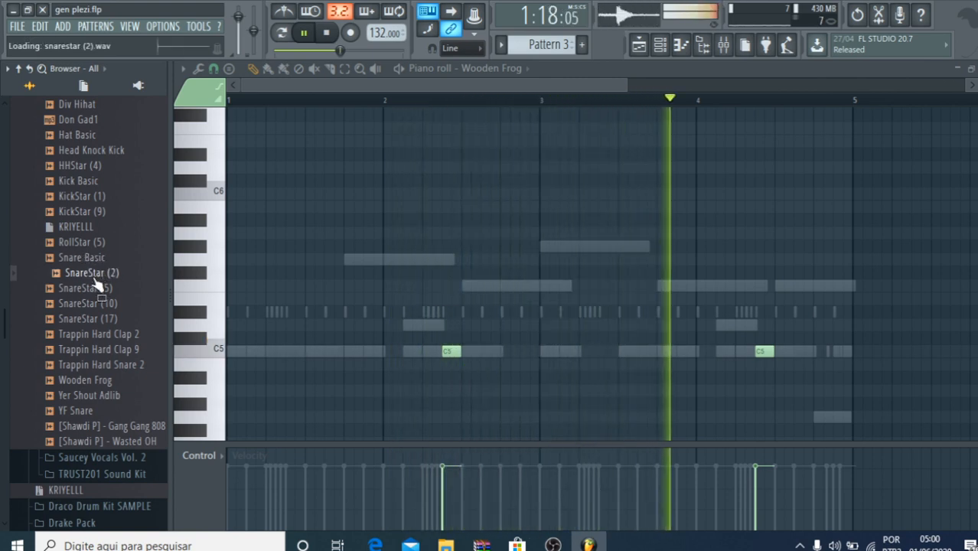
click(80, 242)
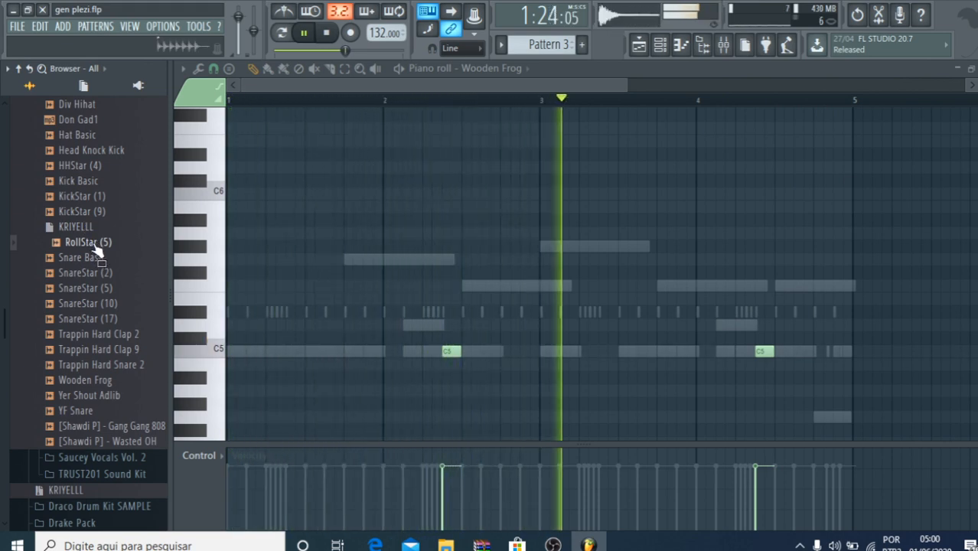
click(83, 164)
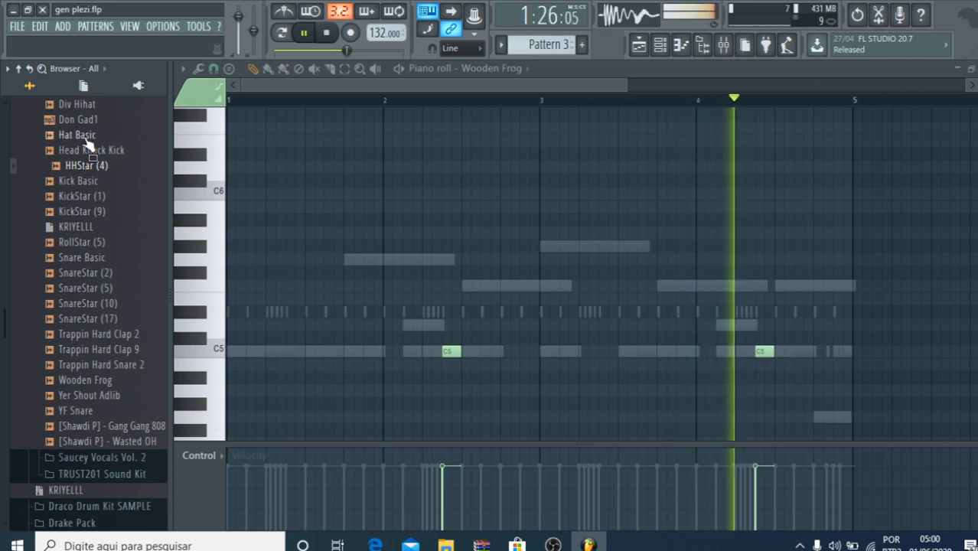
key(Up)
key(Up)
scroll(90, 191, up, 4)
key(Up)
key(Up)
key(Up)
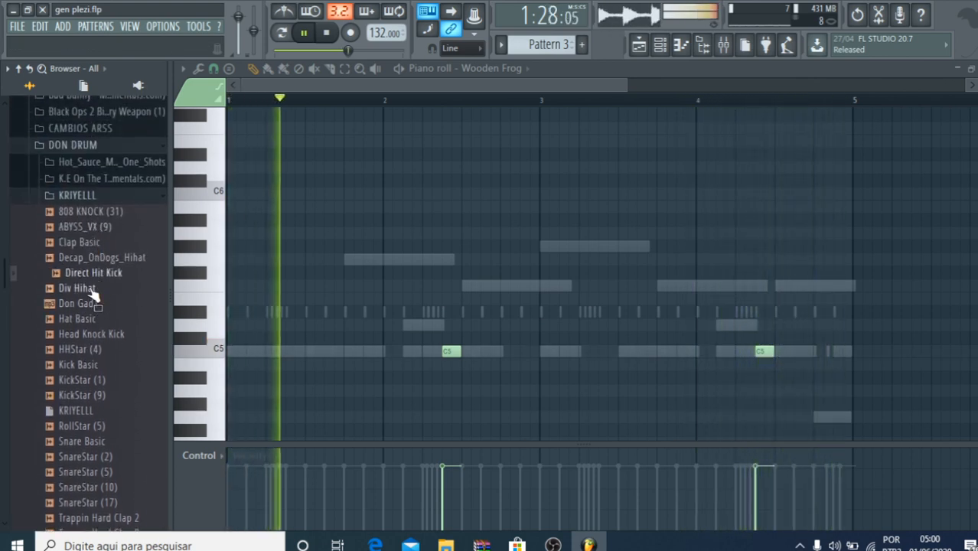
click(95, 275)
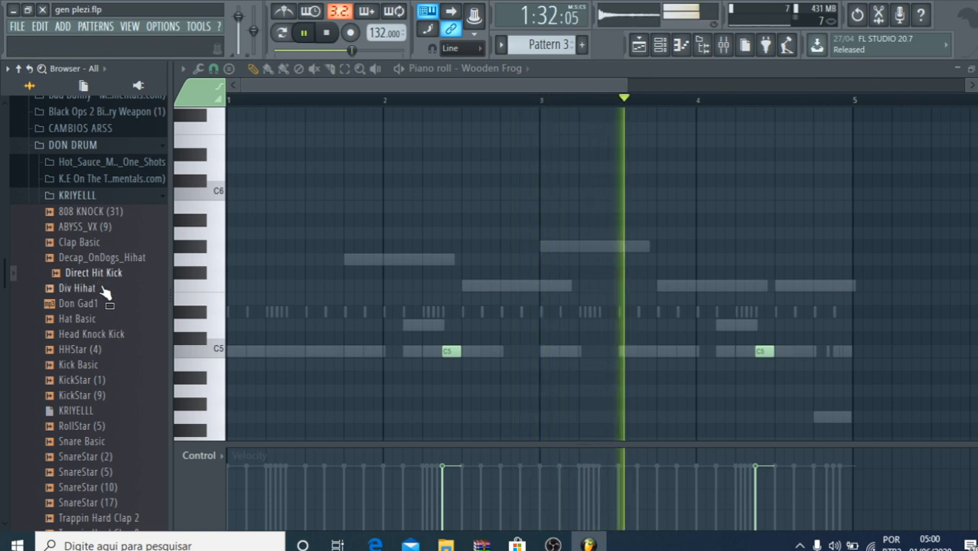
Step: Load the Gang Gang 808 sample into a new channel and raise its silence trimming threshold
scroll(99, 290, down, 8)
click(85, 243)
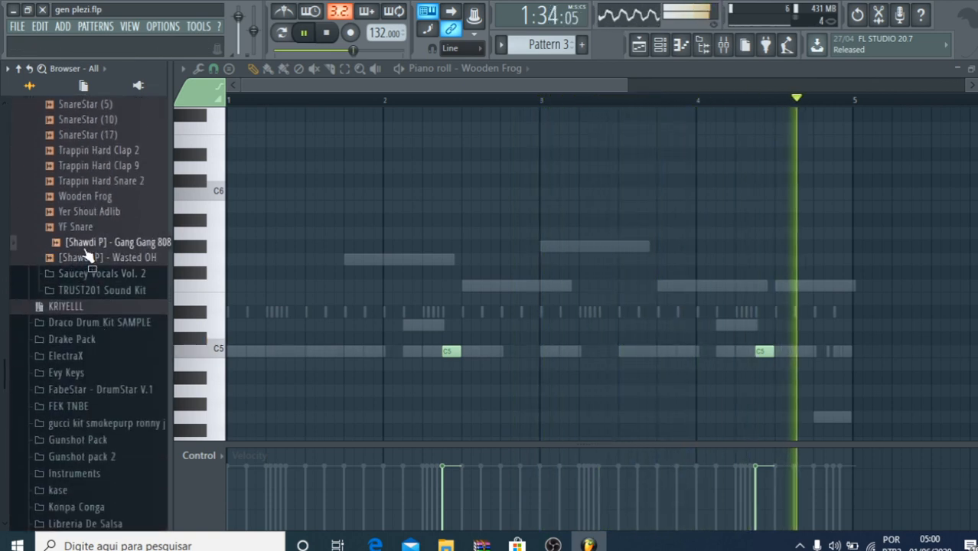
right_click(86, 247)
click(153, 252)
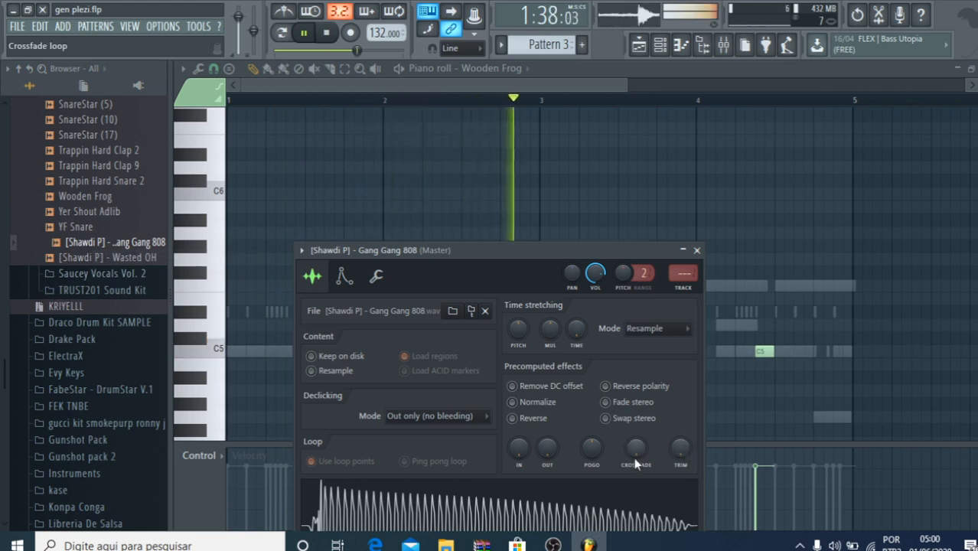
drag(680, 448, 680, 436)
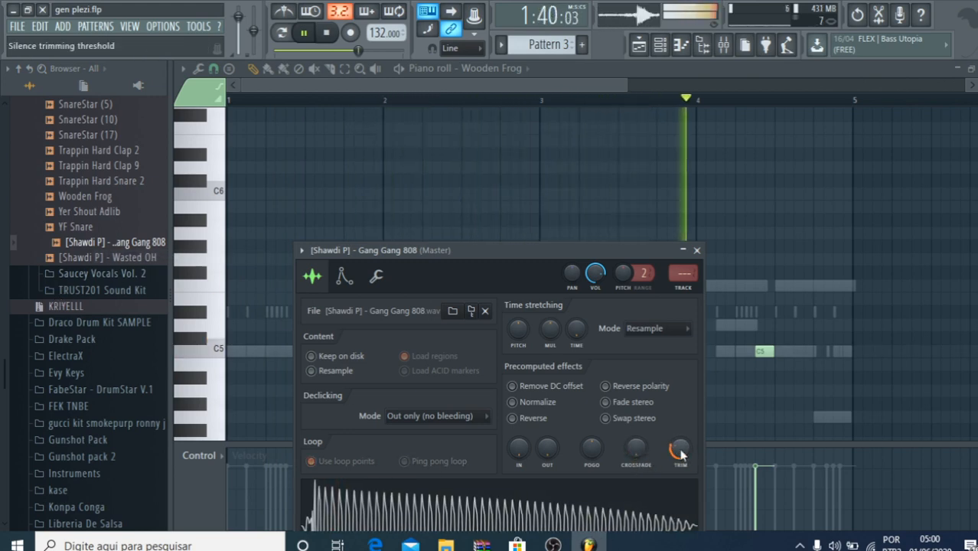
Step: Place Gang Gang 808 notes in the piano roll: E7 at steps 1 and 13 of bar 1 and B6 at step 5 of bar 2
click(680, 44)
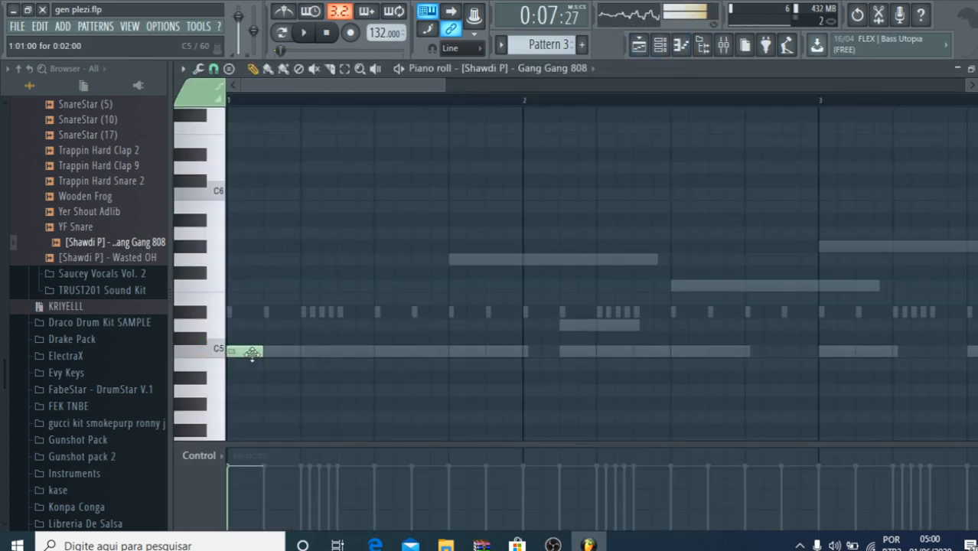
drag(252, 352, 249, 175)
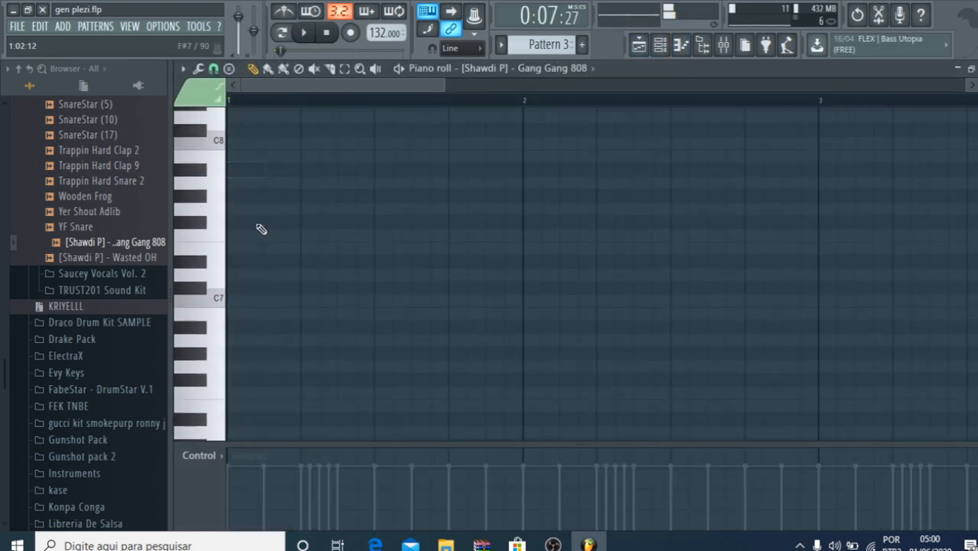
click(467, 248)
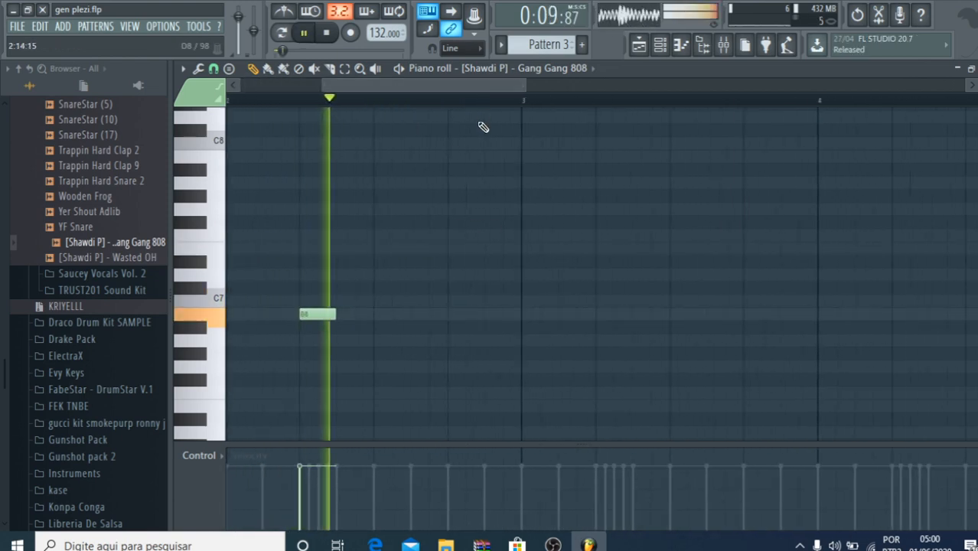
Step: Place C7 Gang Gang 808 notes at steps 1 and 13 of bar 3, checking them with playback
click(527, 277)
key(space)
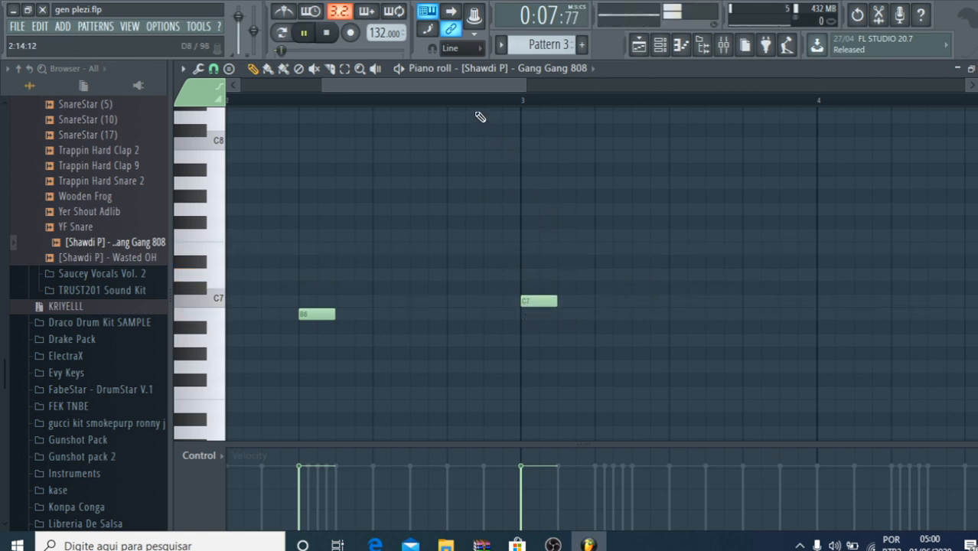
click(716, 301)
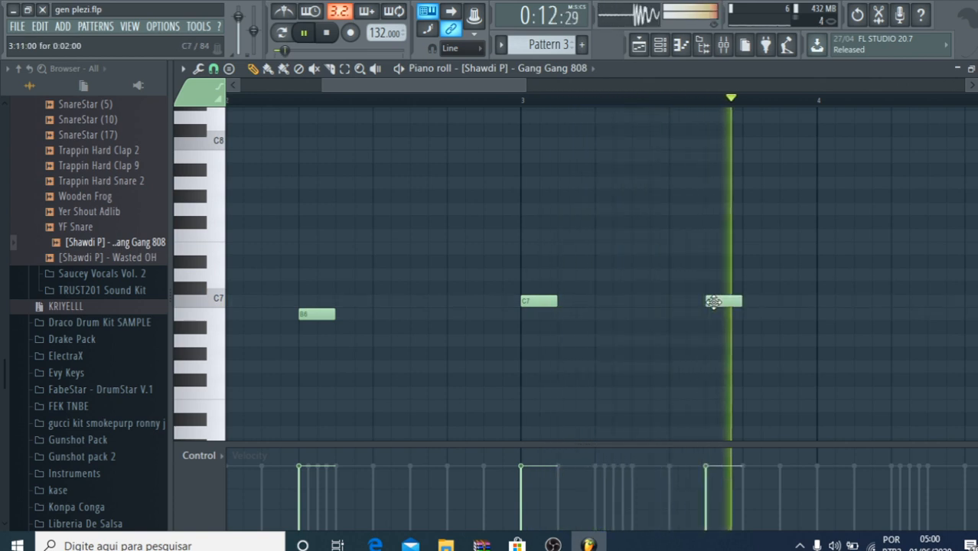
key(space)
key(space)
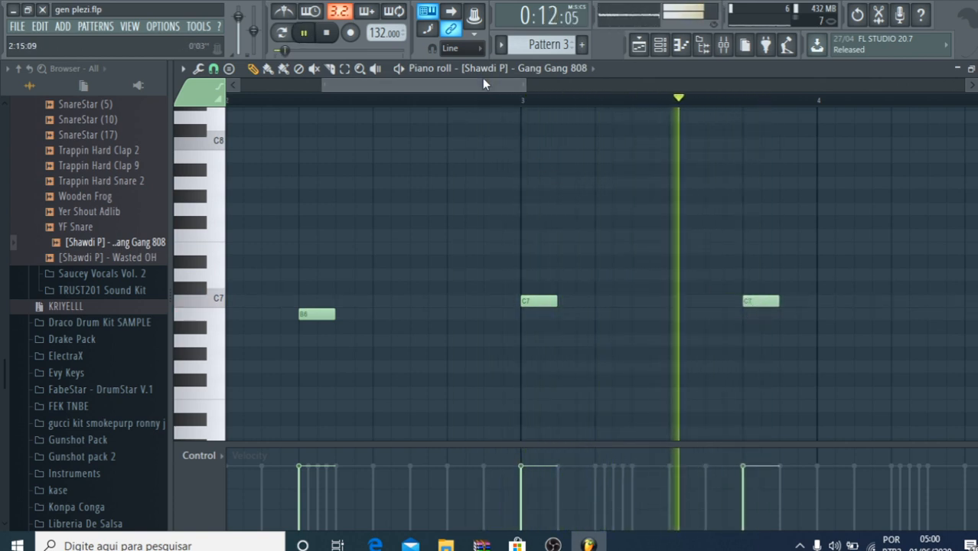
Step: Play back the 808 line and place a G8 note at step 15 of bar 2
drag(482, 78, 563, 109)
click(670, 237)
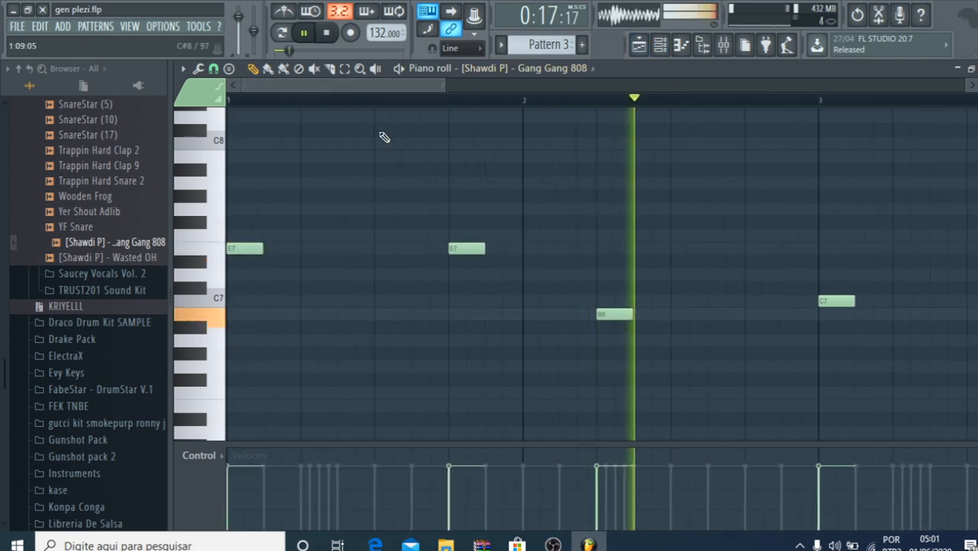
key(space)
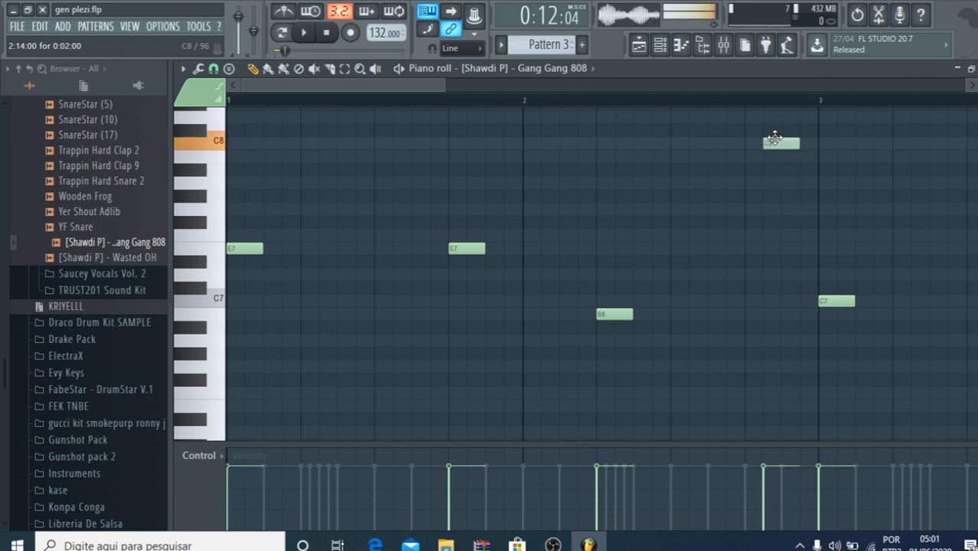
mouse_move(785, 116)
mouse_down()
mouse_move(791, 97)
mouse_move(788, 111)
mouse_up()
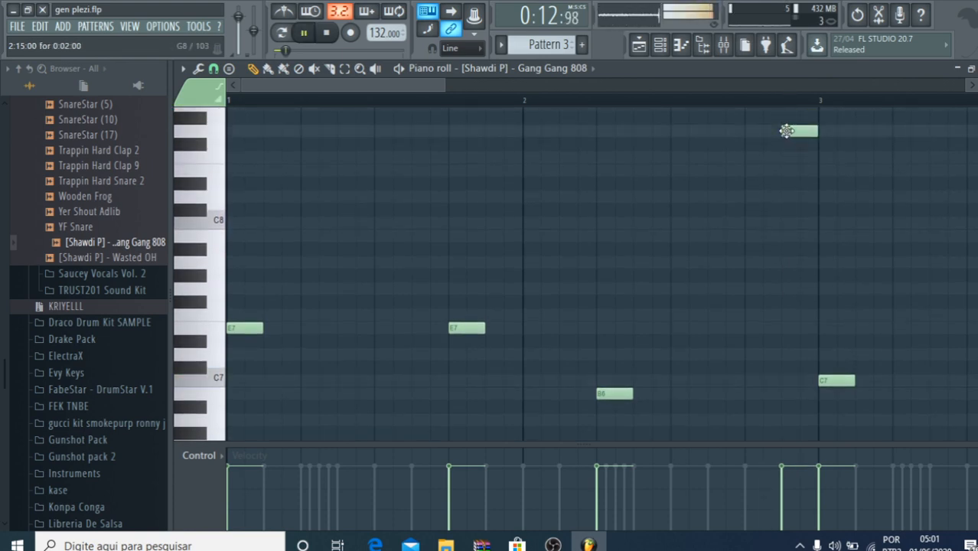
Step: Place a B6 note for the Gang Gang 808 at step 15 of bar 4 and play the line back
mouse_move(788, 130)
mouse_down()
mouse_move(793, 157)
mouse_move(793, 126)
mouse_up()
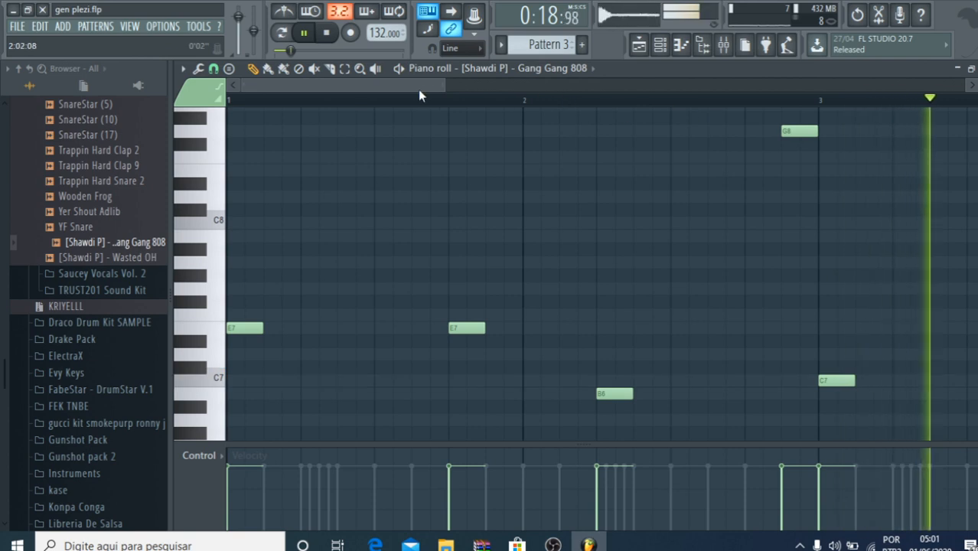
drag(418, 88, 580, 130)
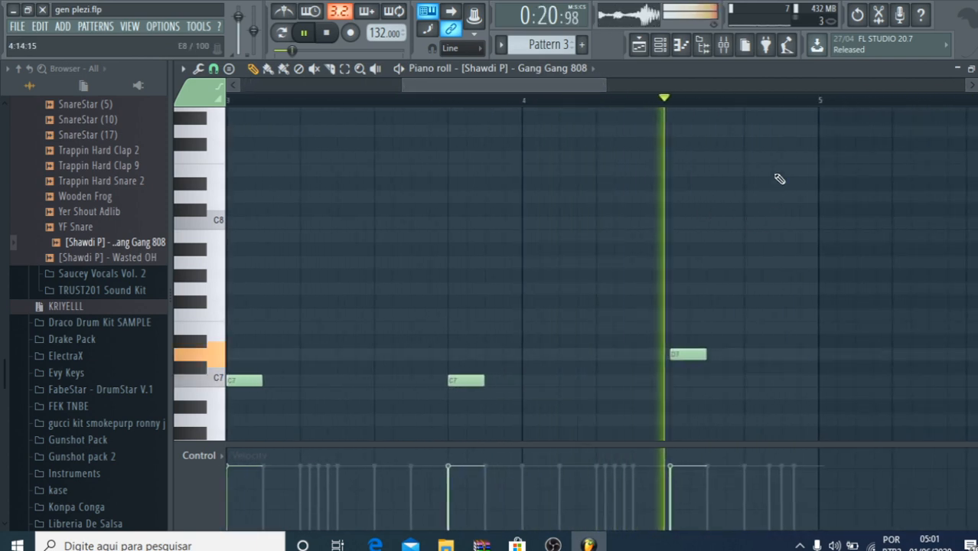
click(783, 158)
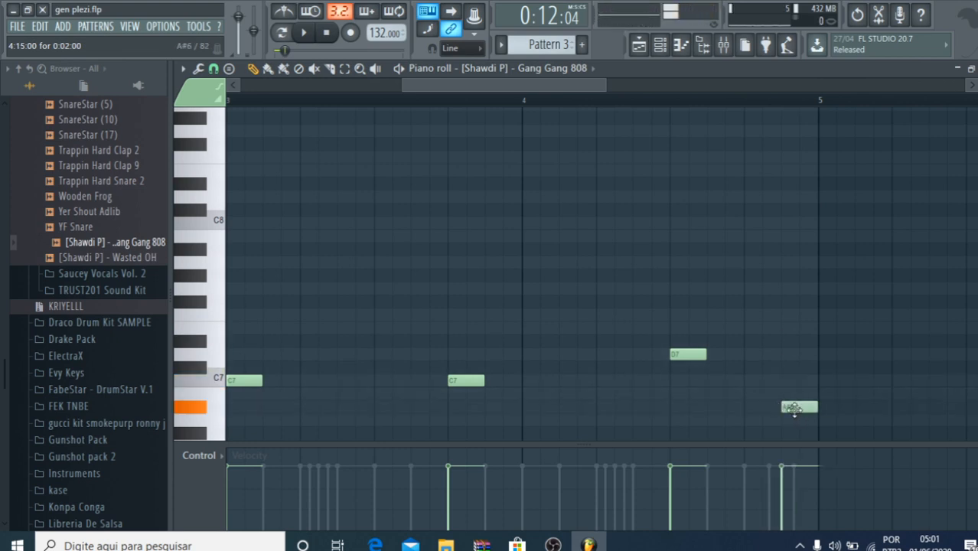
key(space)
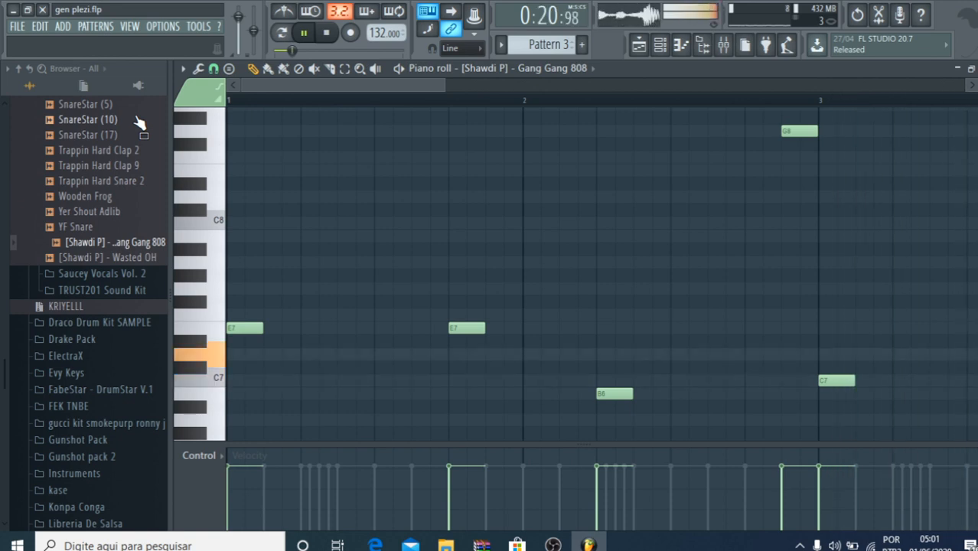
Step: Transpose all Gang Gang 808 notes down two octaves so the first note sits on E5
key(ctrl+a)
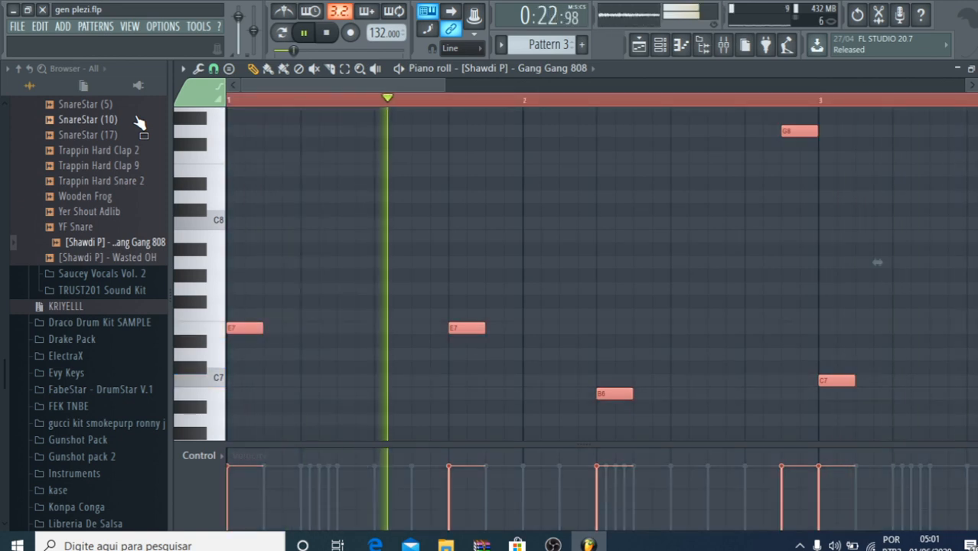
scroll(266, 276, down, 3)
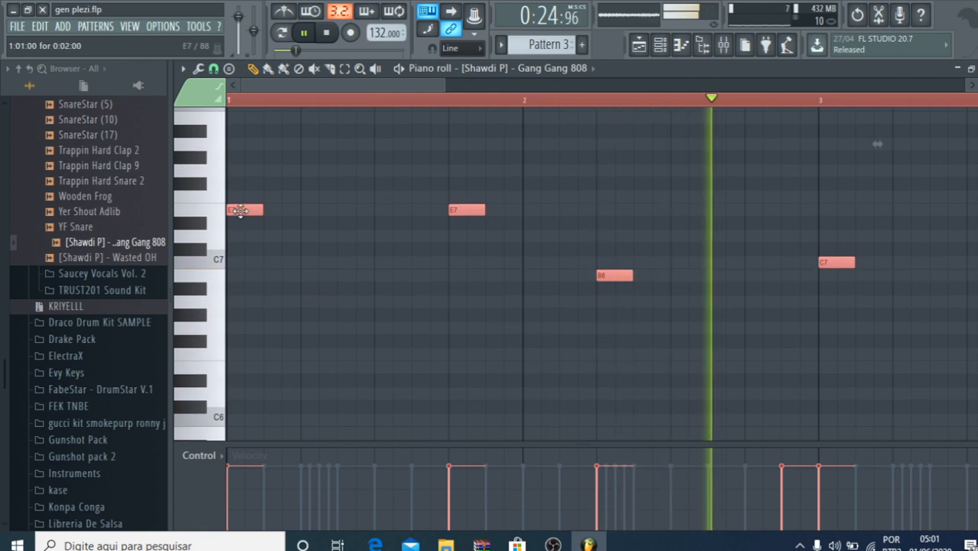
key(shift+Down)
key(shift+Down)
key(shift+Down)
drag(242, 273, 244, 381)
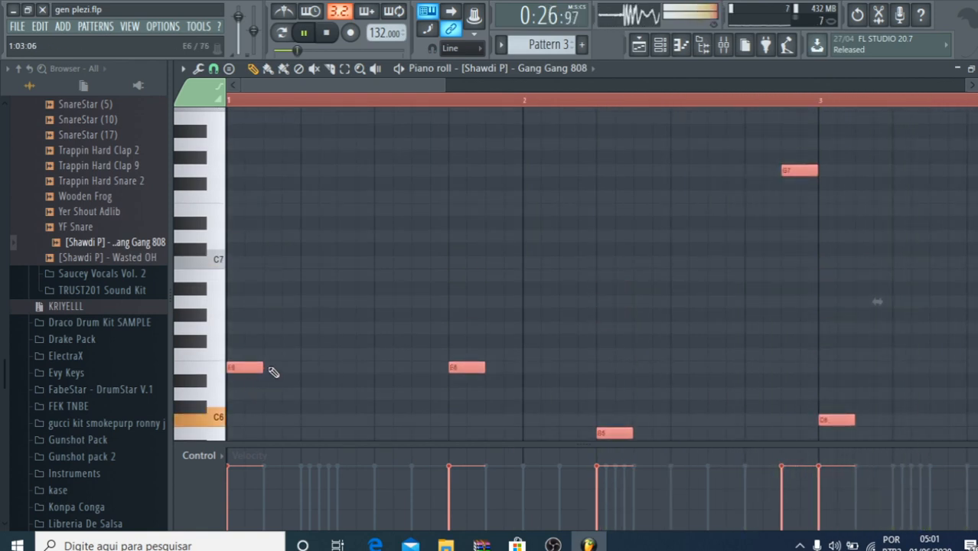
scroll(273, 371, down, 3)
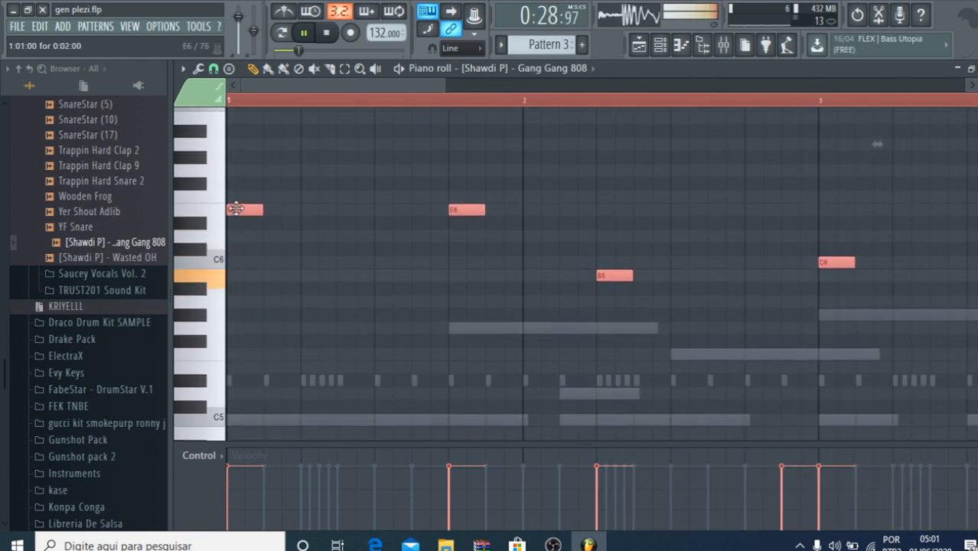
drag(236, 208, 240, 358)
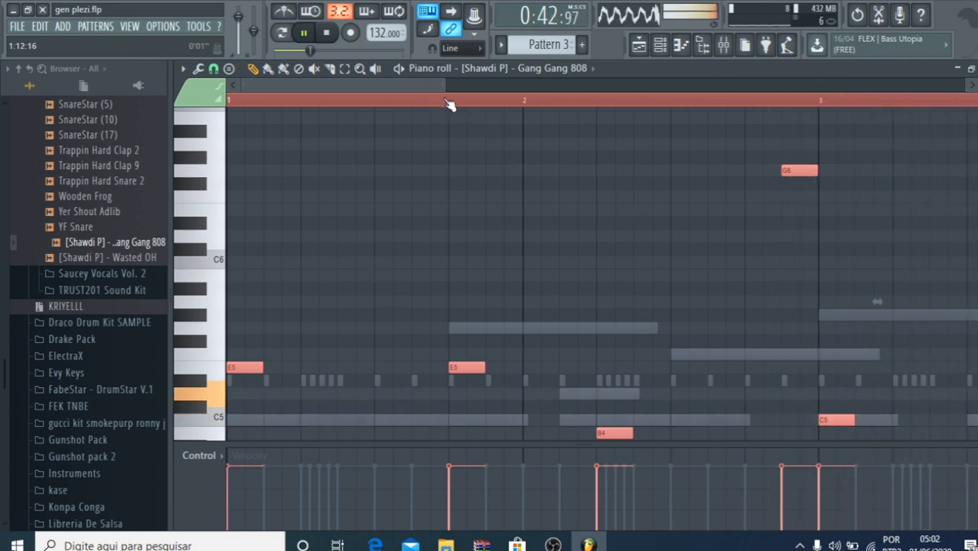
Step: Delete the 808 notes B4 at step 5 of bar 2 and D5 at step 9 of bar 4
drag(443, 86, 494, 86)
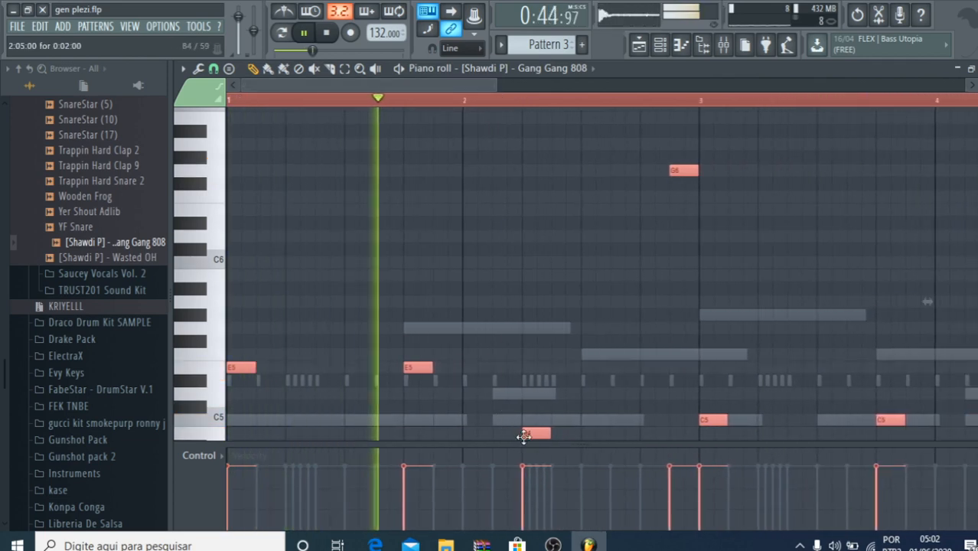
right_click(538, 434)
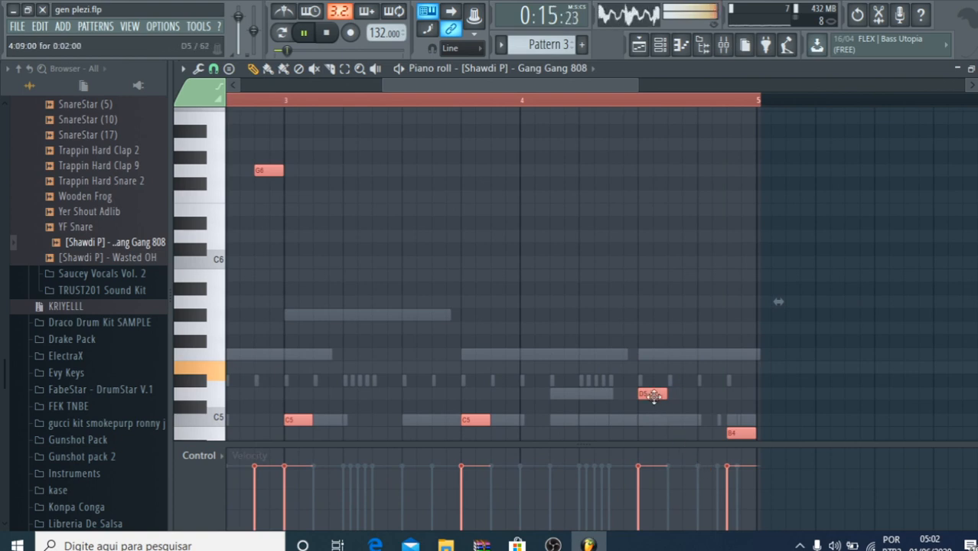
click(532, 102)
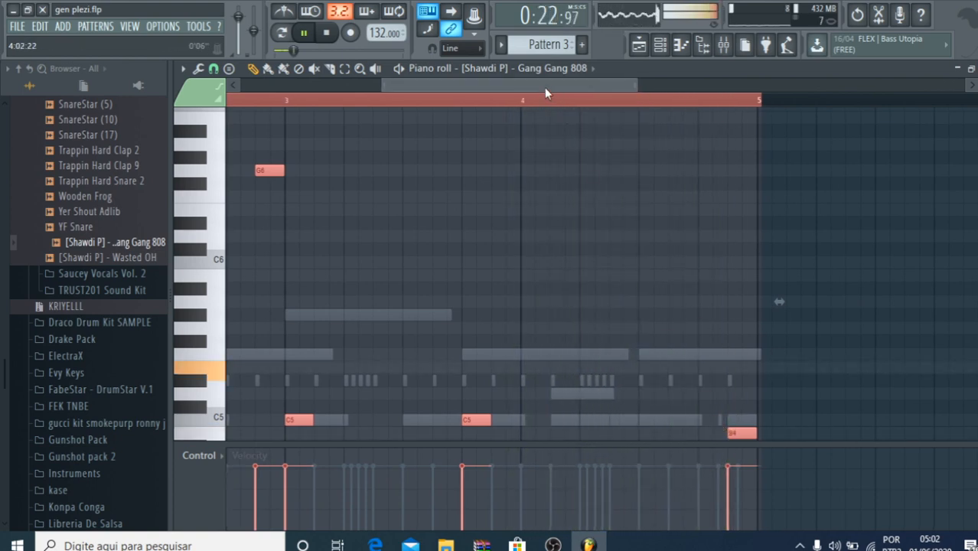
drag(544, 87, 326, 89)
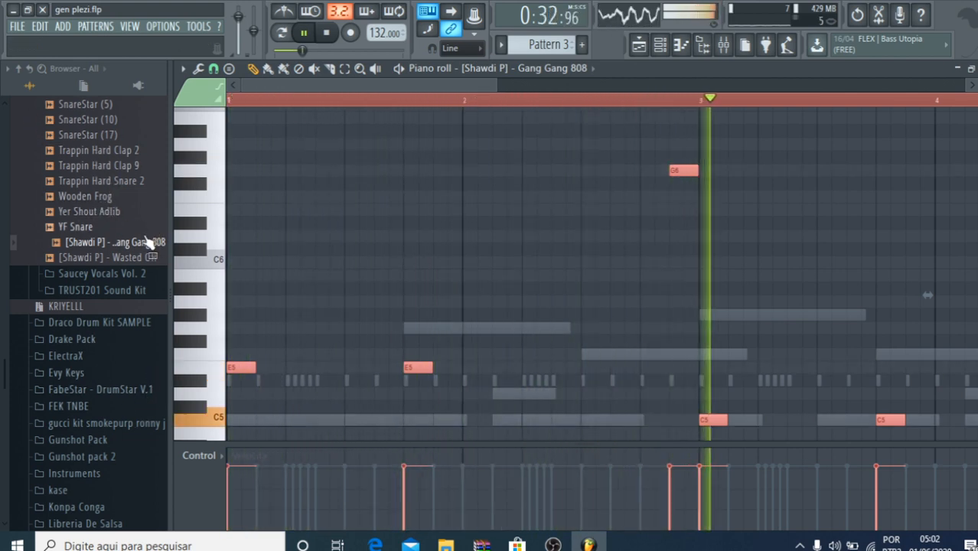
Step: Preview the Wasted OH open-hat sample and load it into a new channel
click(115, 257)
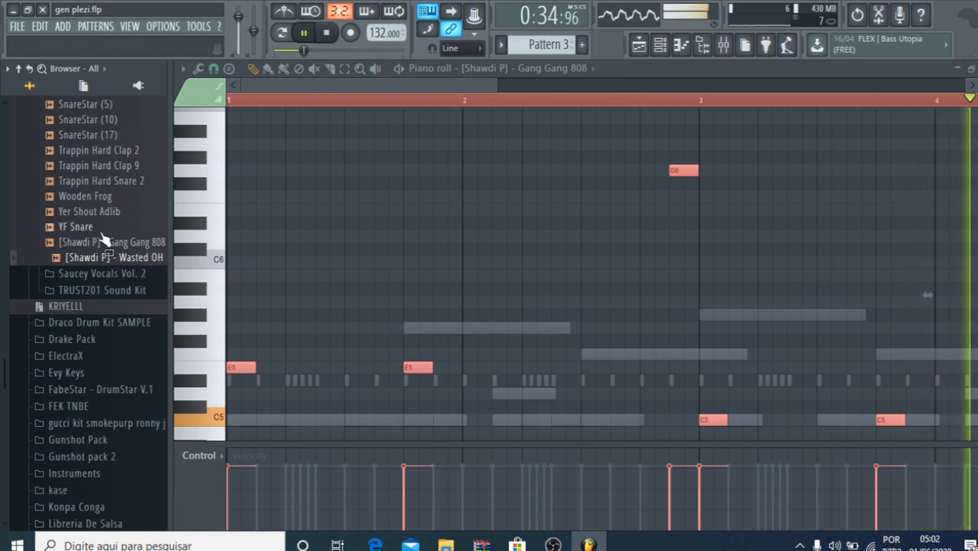
click(101, 228)
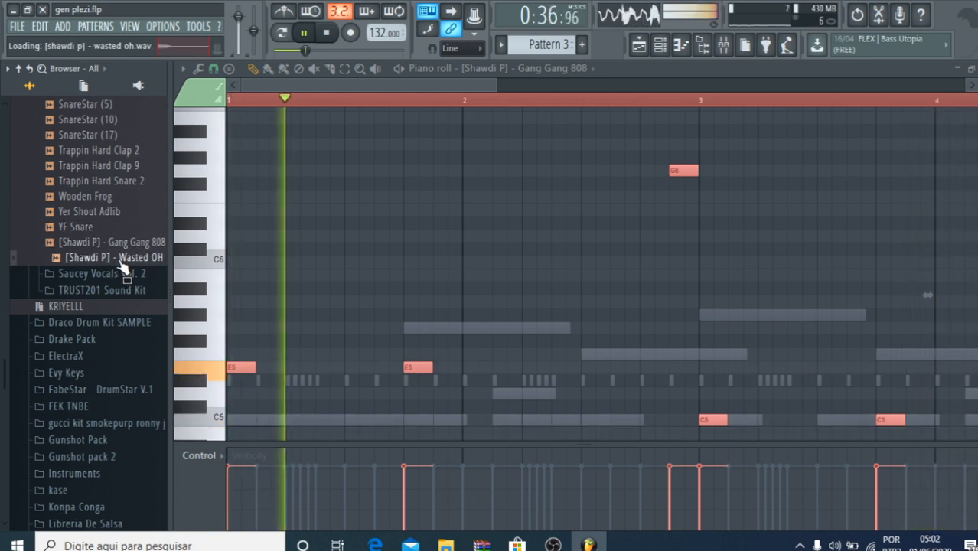
right_click(121, 261)
click(153, 272)
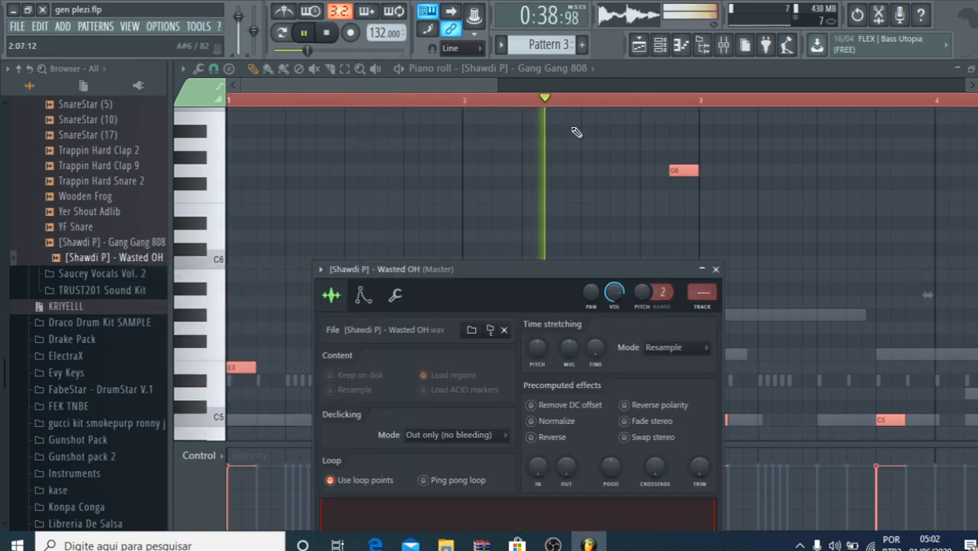
Step: Place C5 Wasted OH notes at step 11 of each of the four bars in the piano roll
click(683, 50)
click(683, 51)
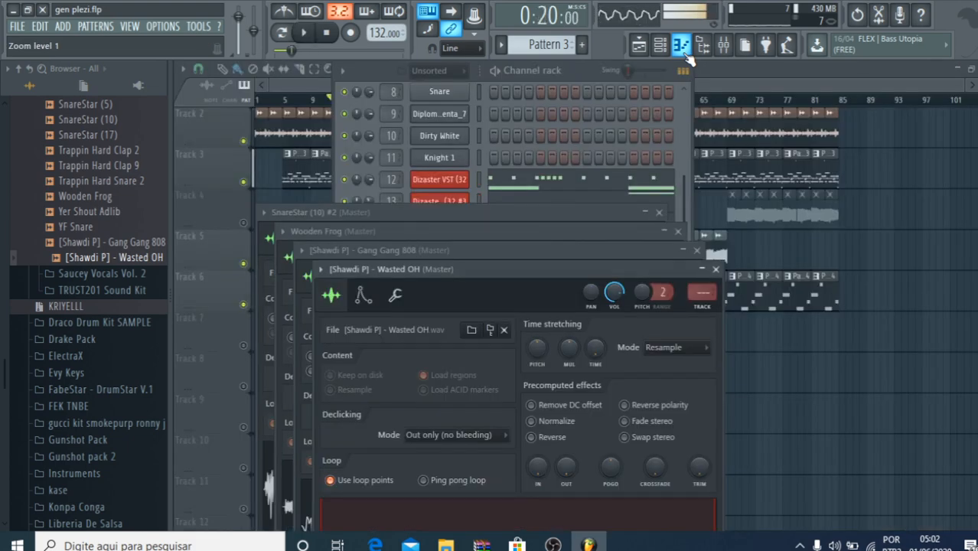
click(682, 47)
scroll(407, 363, down, 4)
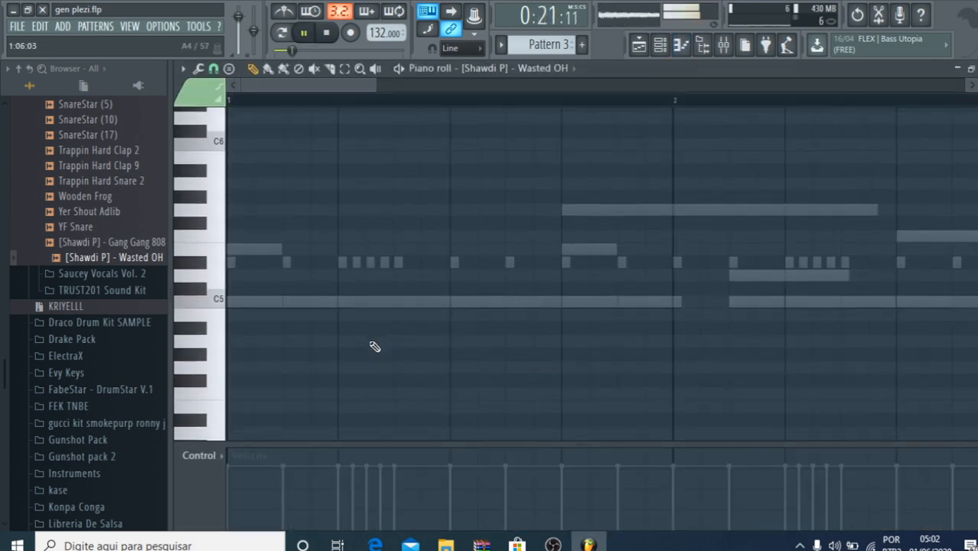
click(534, 302)
key(space)
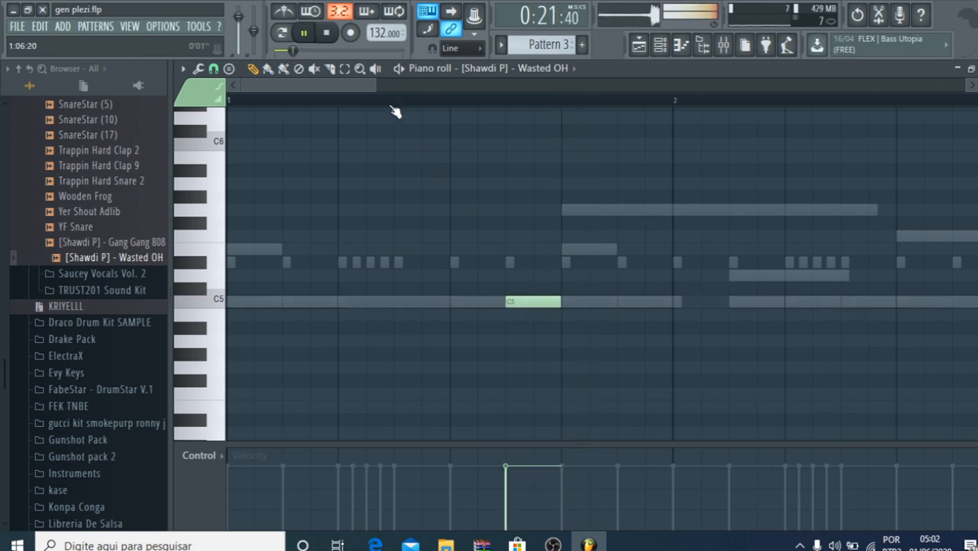
drag(384, 86, 497, 123)
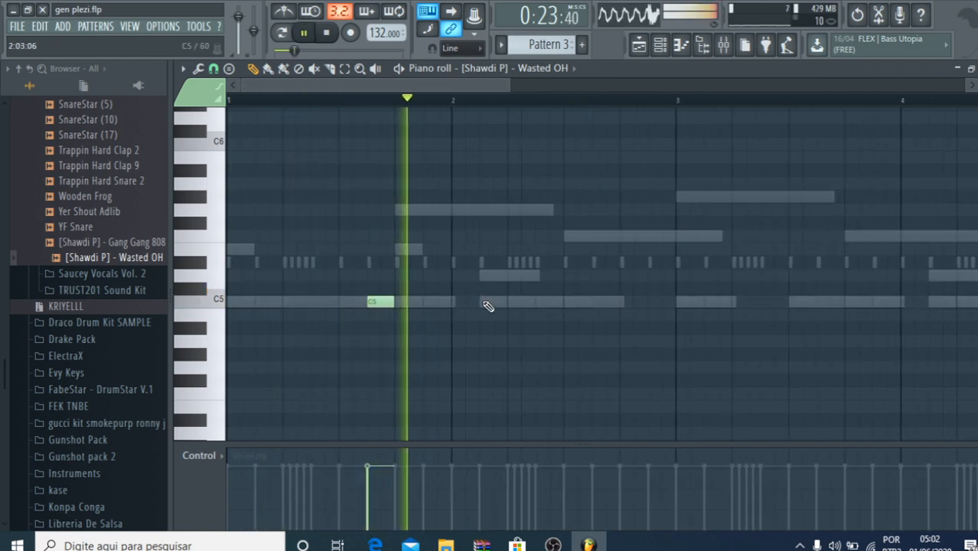
click(600, 301)
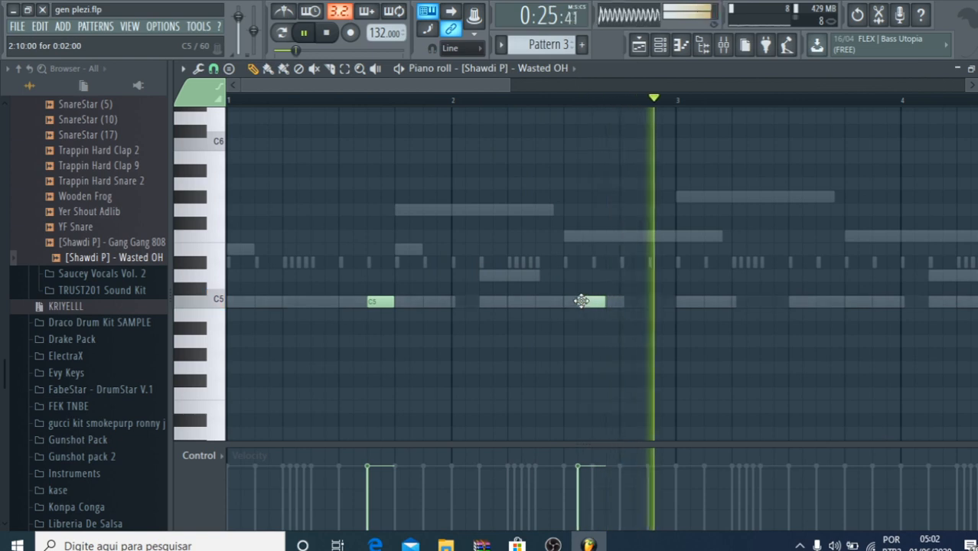
click(820, 301)
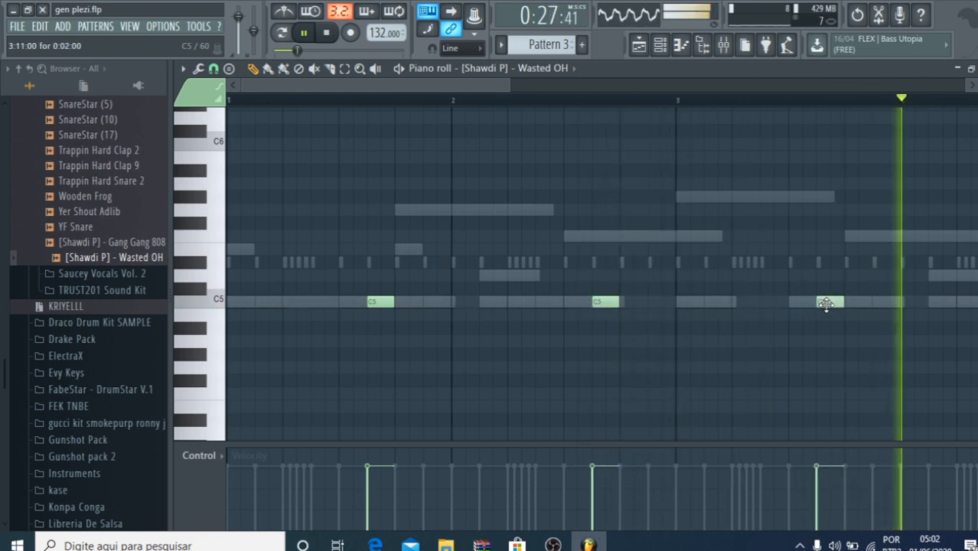
drag(484, 80, 612, 153)
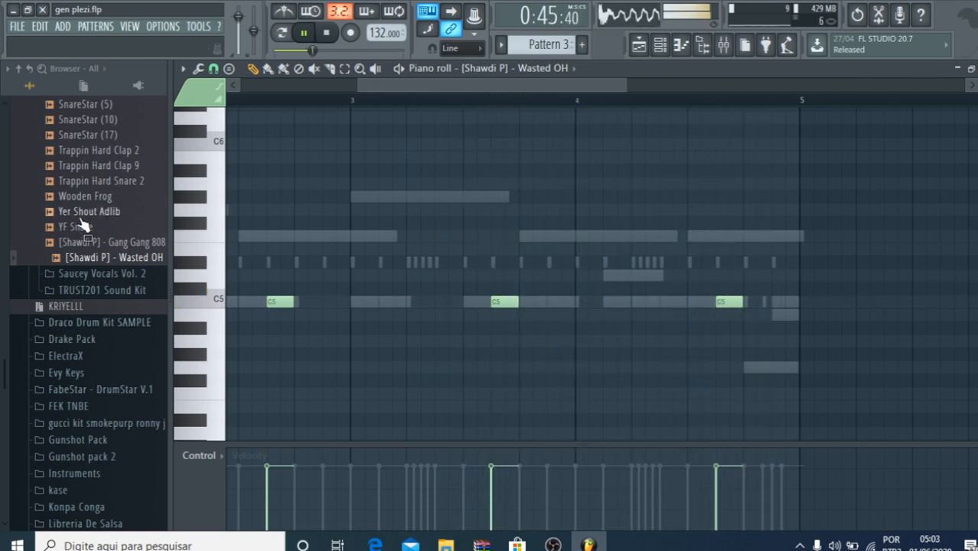
Step: Audition the Trappin Hard Snare 2, HHStar (4) and Head Knock Kick samples in the KRIYELLL folder
click(92, 180)
scroll(99, 229, up, 4)
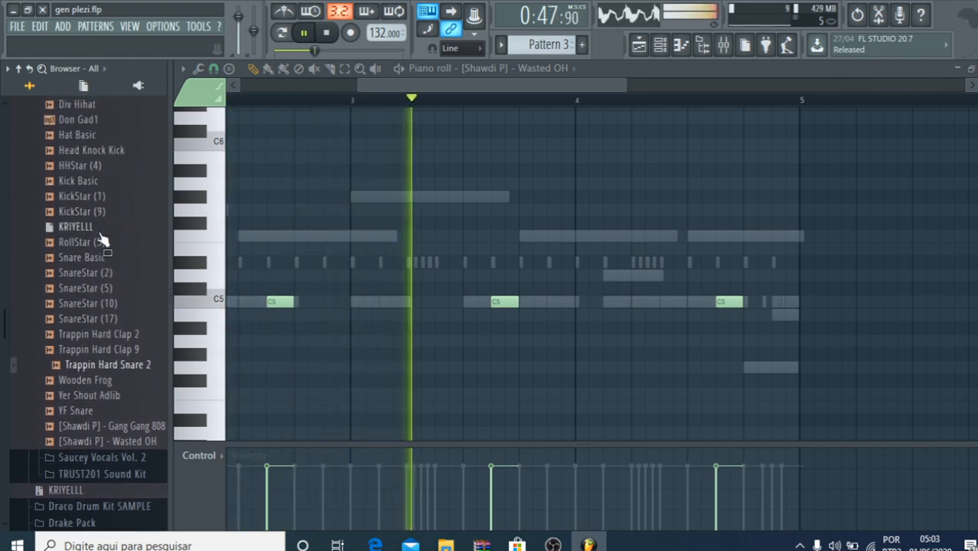
click(92, 166)
click(90, 150)
scroll(103, 238, up, 4)
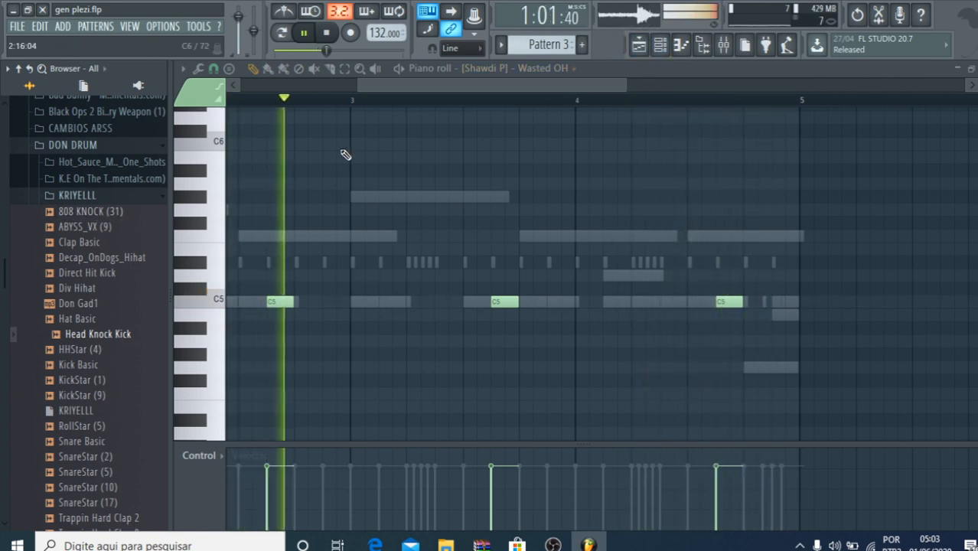
Step: Replace the KickStar (1) sample, trying Head Knock Kick before loading Direct Hit Kick, and raise its silence trimming threshold to 54%
click(664, 50)
scroll(516, 392, down, 1)
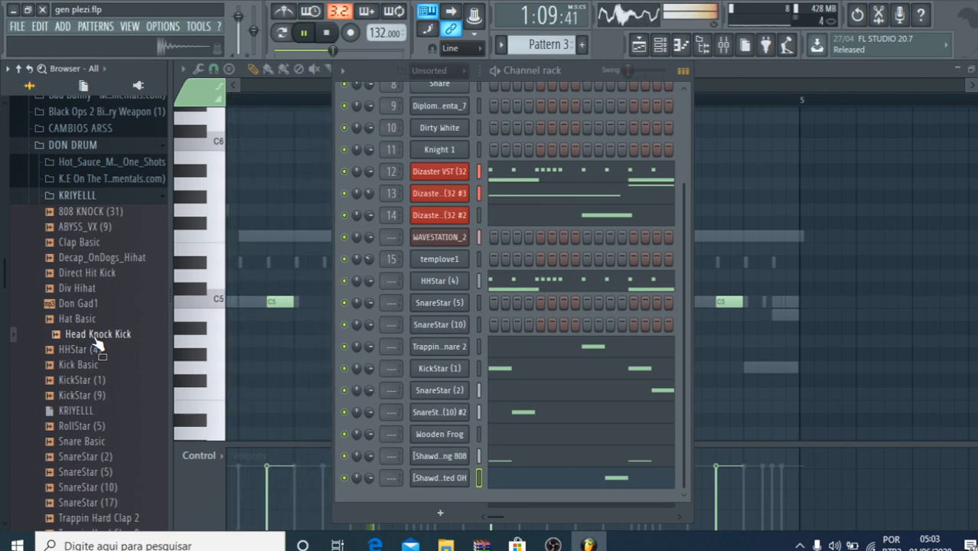
drag(420, 357, 370, 369)
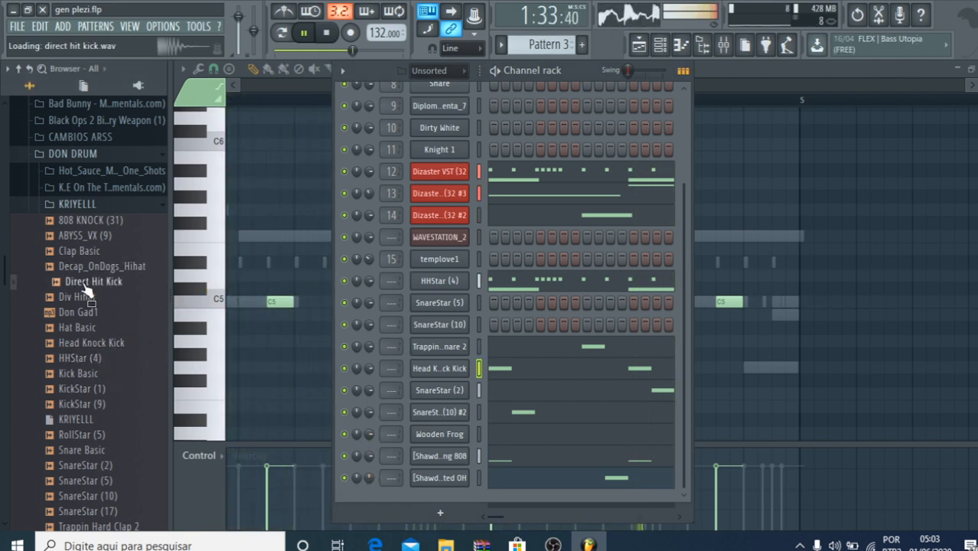
drag(87, 286, 434, 372)
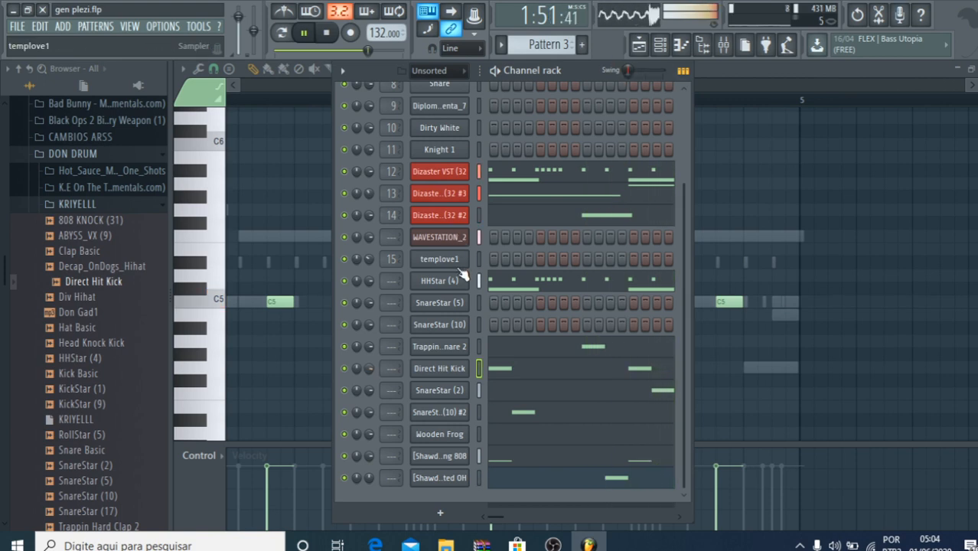
click(441, 368)
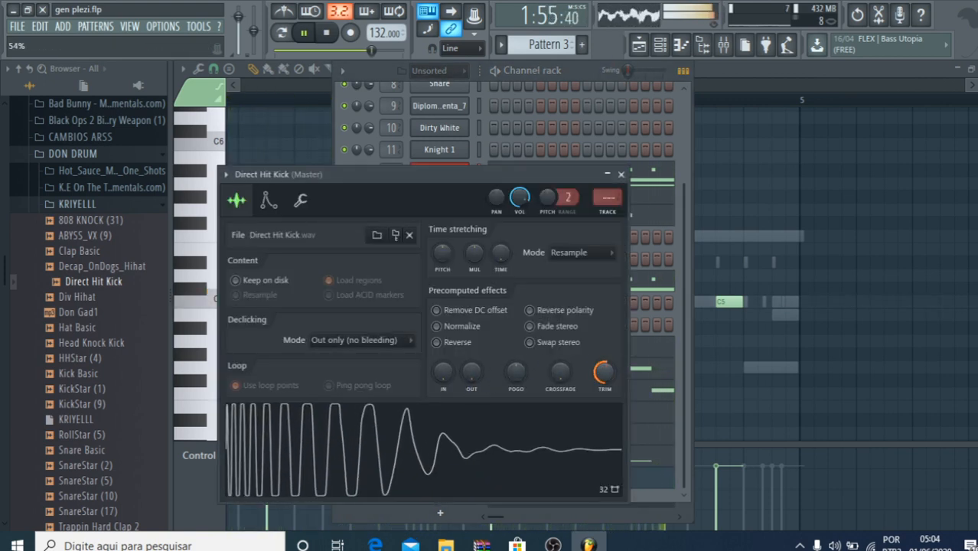
click(621, 174)
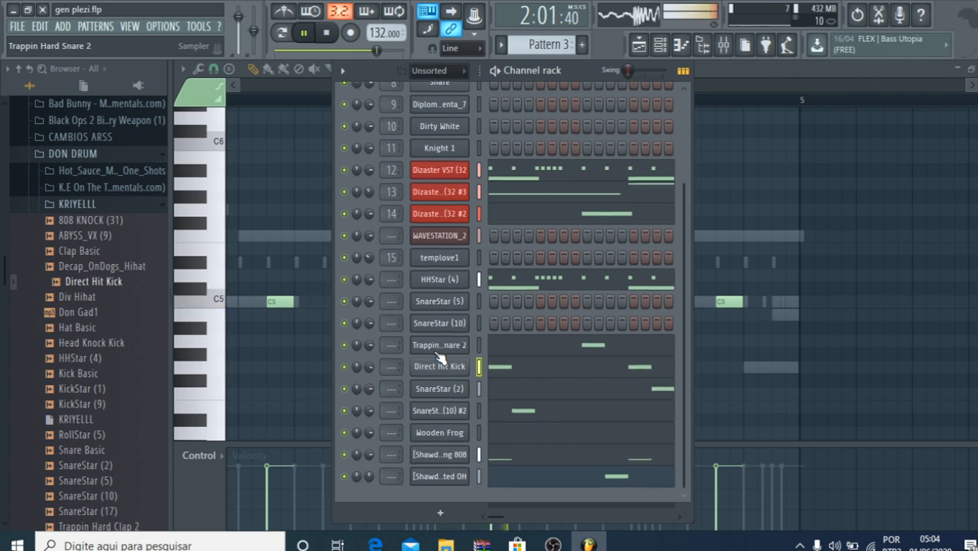
Step: Lower the Direct Hit Kick channel's volume and adjust the Wasted OH channel's volume against it during playback
drag(368, 479, 368, 496)
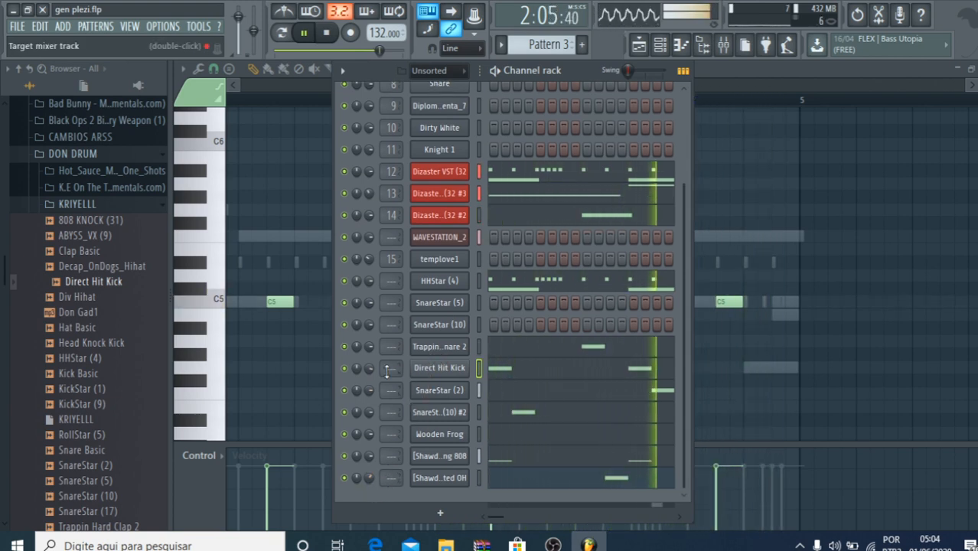
drag(368, 368, 368, 387)
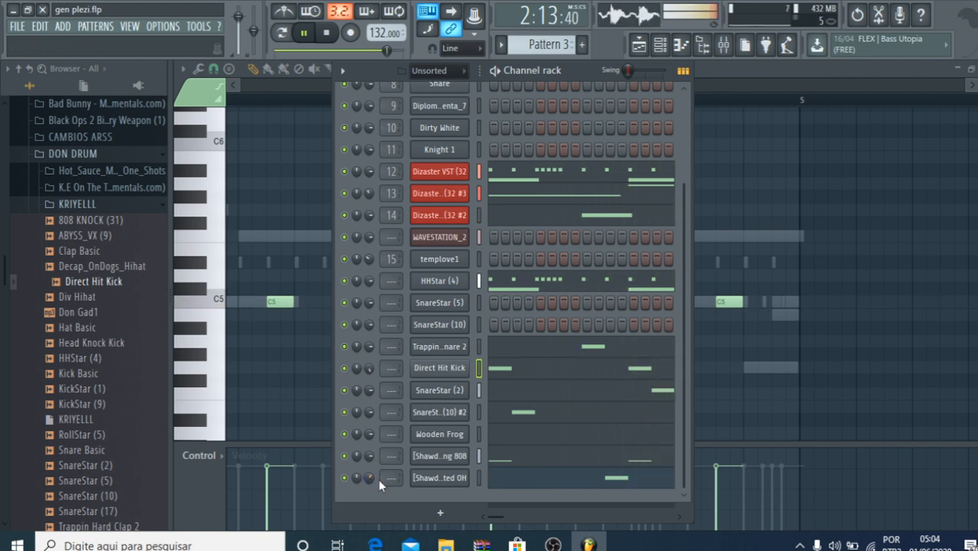
drag(374, 476, 369, 449)
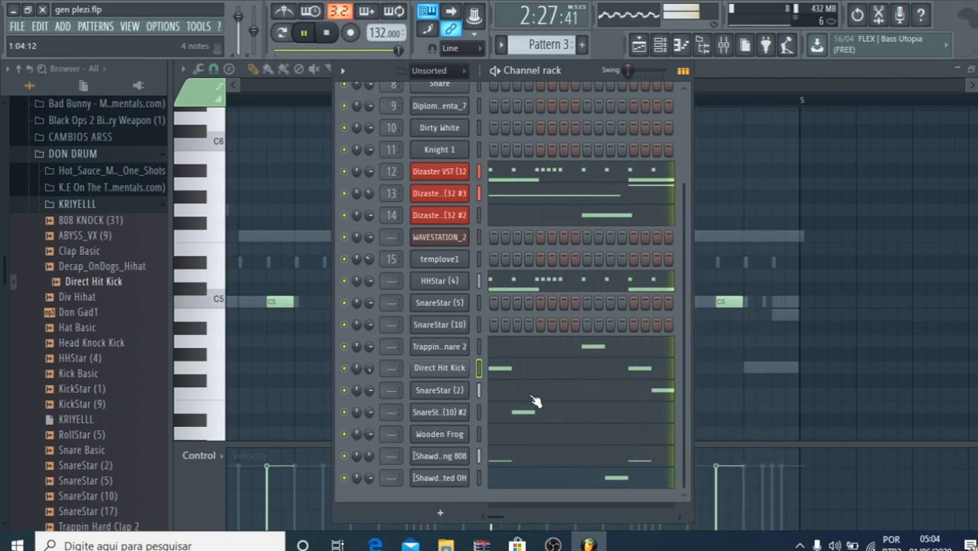
Step: Check the Direct Hit Kick channel's sample settings and bring up the playlist arrangement
click(459, 367)
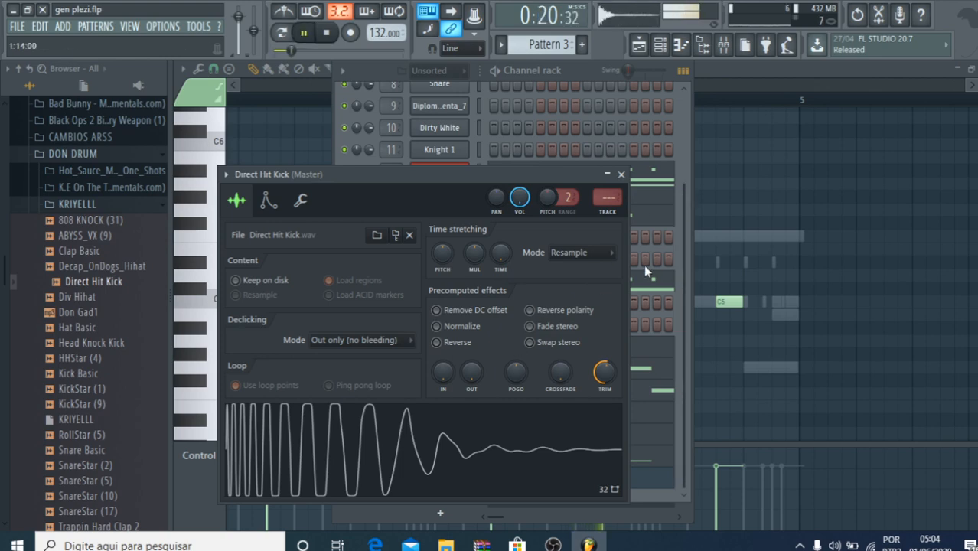
click(639, 44)
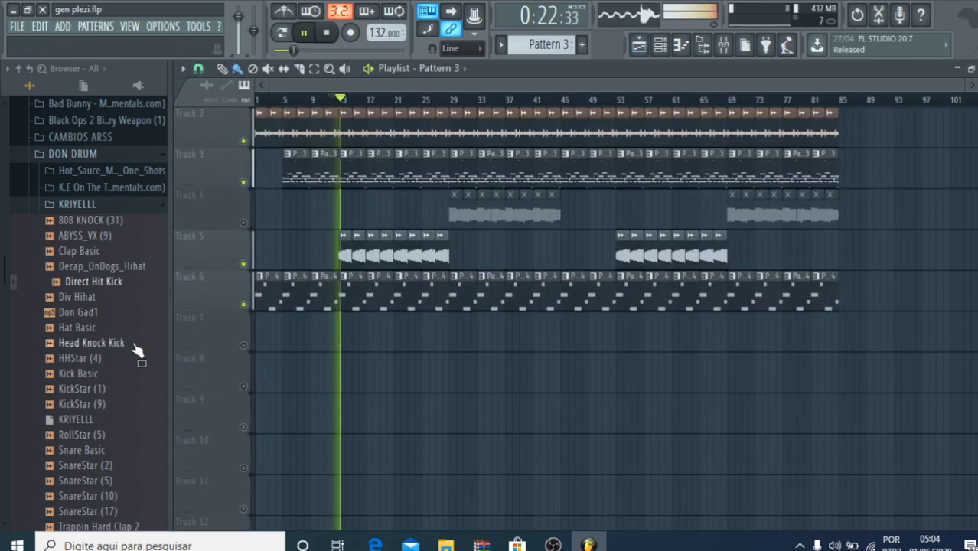
Step: Audition the Head Knock Kick, 808 KNOCK (31) and ABYSS_VX (9) samples in the KRIYELLL folder
click(91, 333)
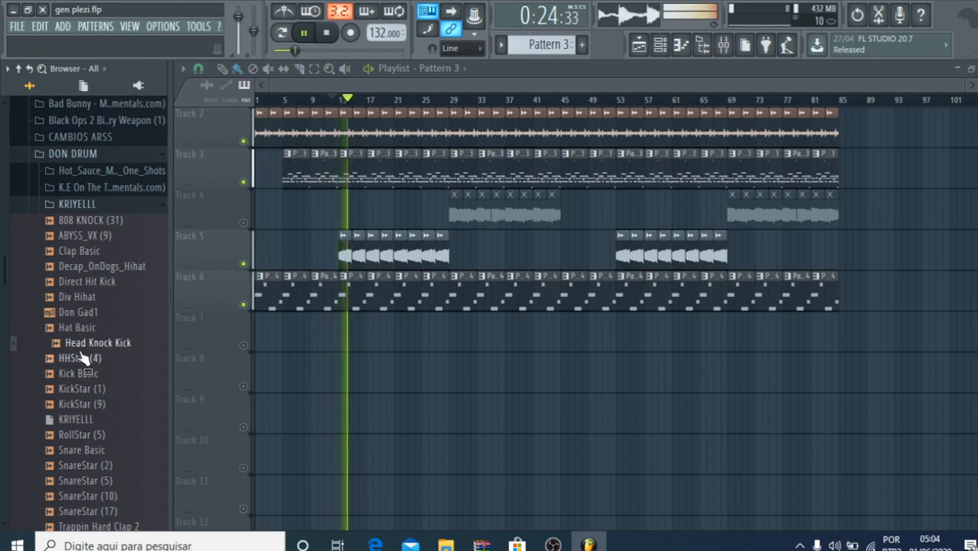
click(82, 220)
click(87, 235)
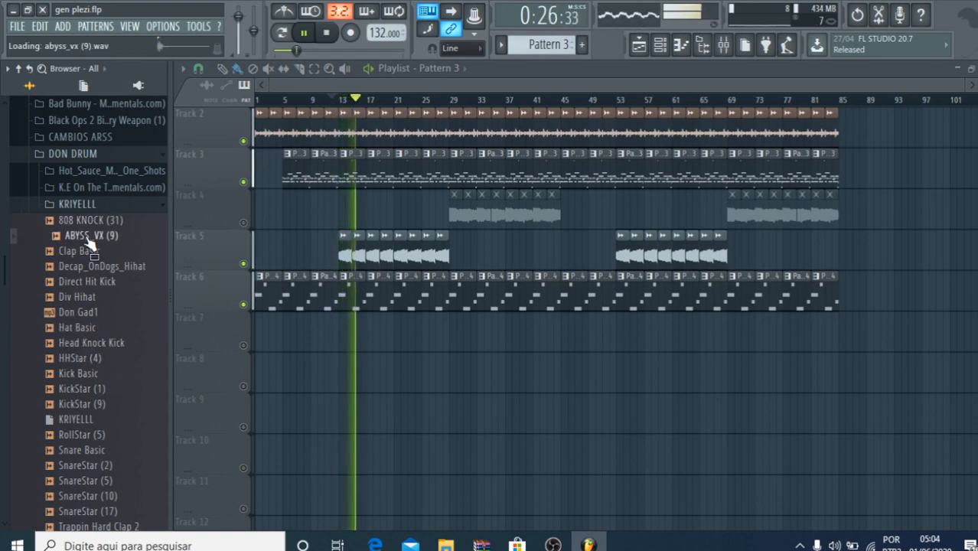
Step: Look through the K.E On The Track kit folders and the Hot_Sauce one-shots, auditioning Hit_Vibe_01
click(99, 186)
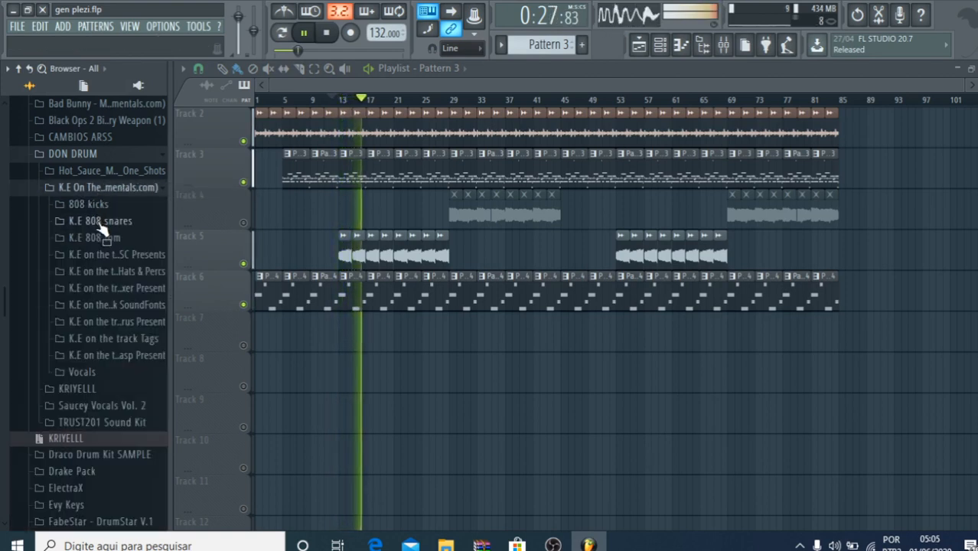
click(99, 170)
scroll(135, 407, down, 15)
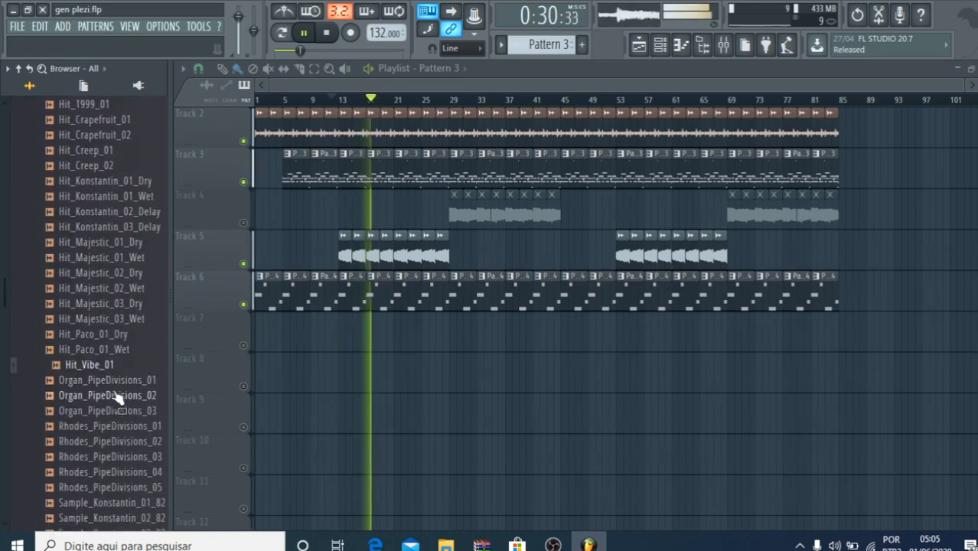
scroll(98, 429, down, 14)
scroll(56, 340, up, 7)
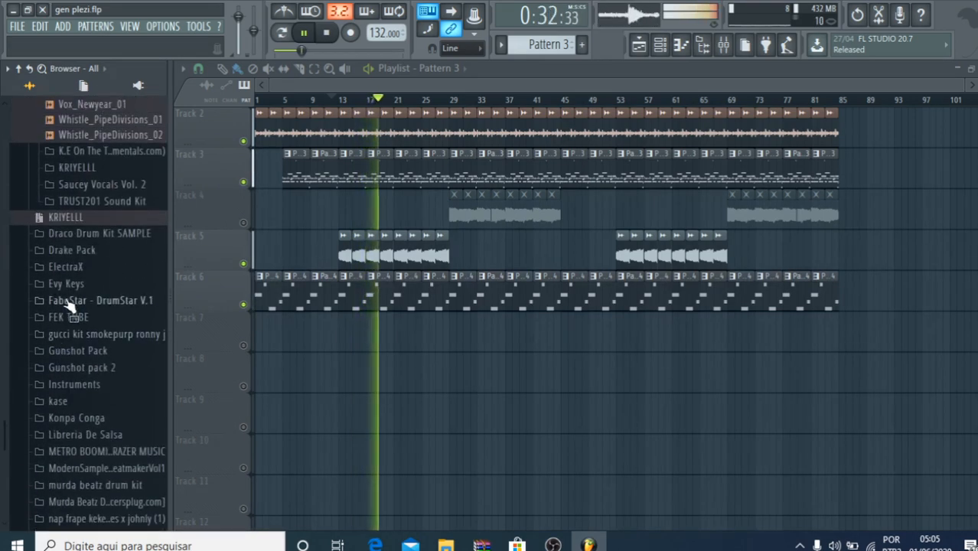
Step: Audition the Gang Gang 808 and Ah Vox samples in the Draco Drum Kit SAMPLE folder
click(86, 233)
click(99, 264)
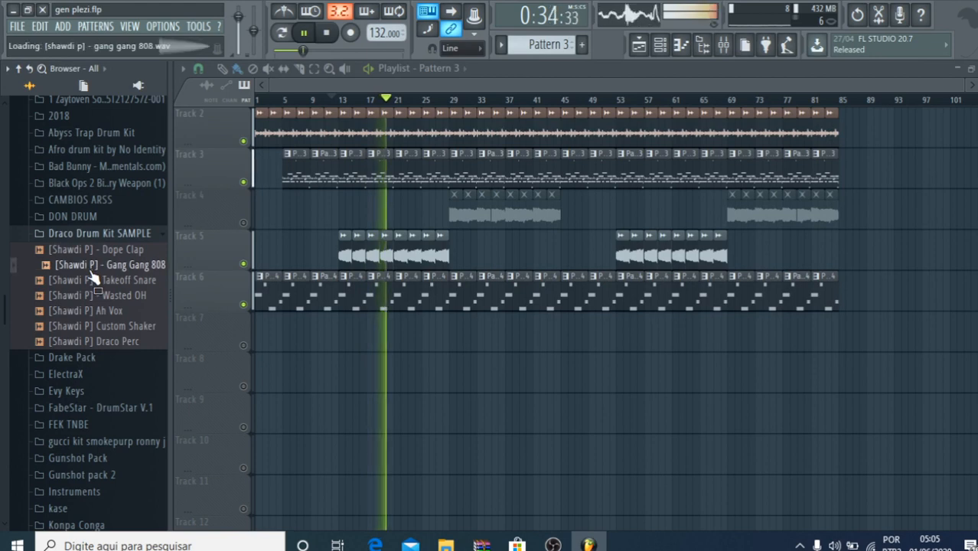
click(107, 342)
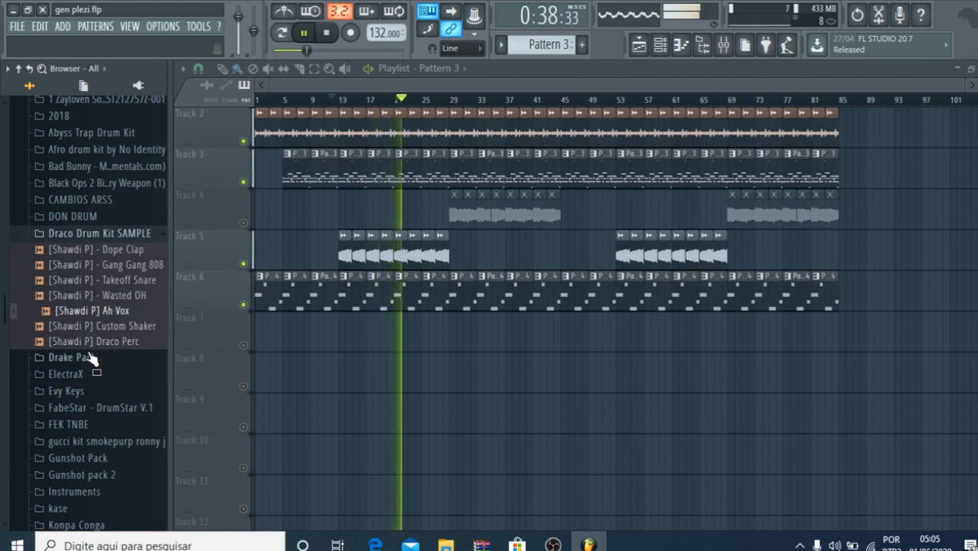
Step: Look through the Drake Pack samples and the ElectraX preset folders, including Best Bizzy Part Two and Trap X [ProducerGrind]
click(77, 357)
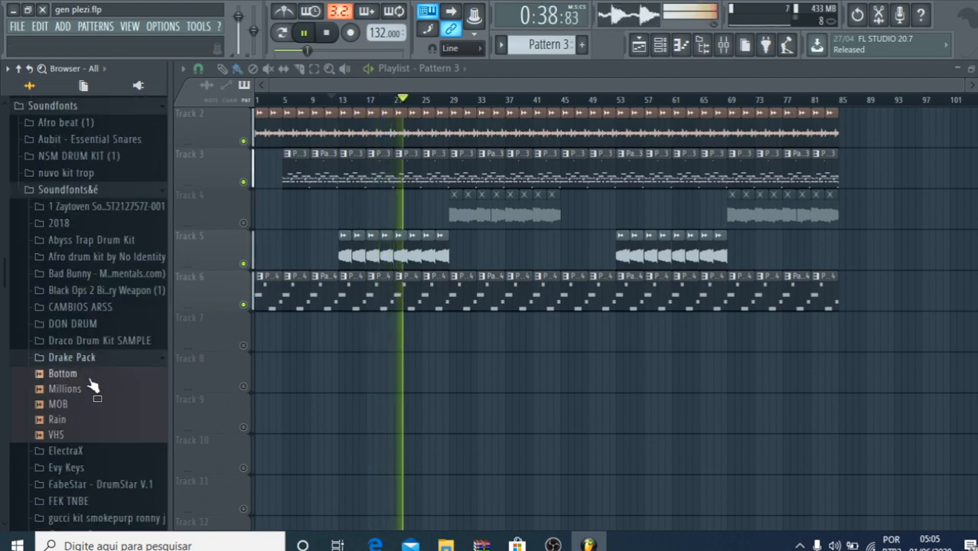
click(80, 453)
click(79, 461)
click(80, 468)
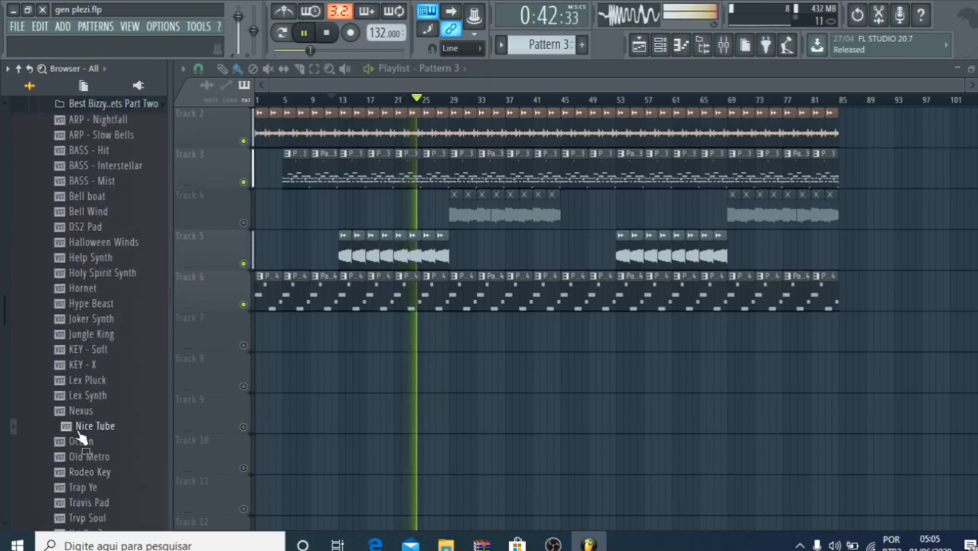
scroll(80, 434, down, 8)
click(73, 292)
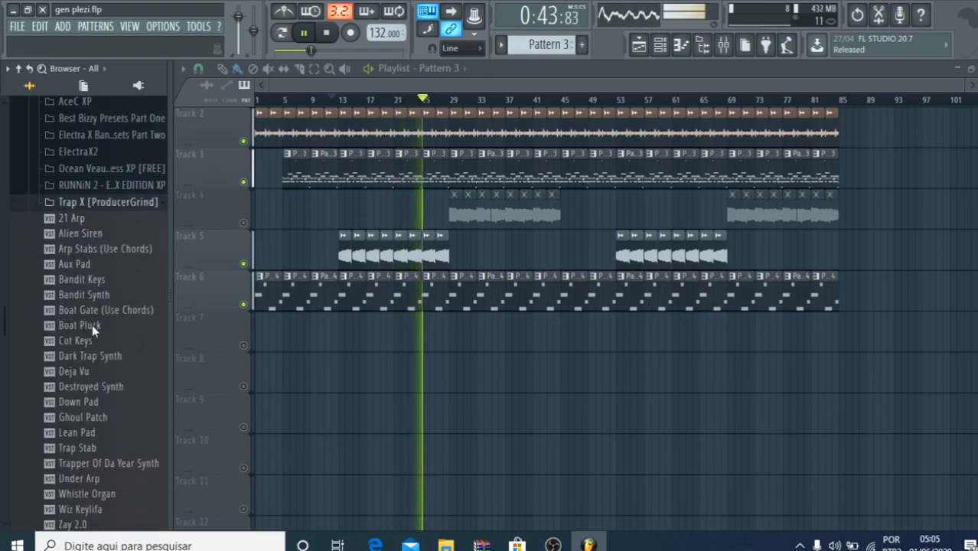
click(85, 158)
Step: Look through the ModernSample Melodic folder and the kase folder, auditioning Car Braking Skid Sound
scroll(77, 413, down, 15)
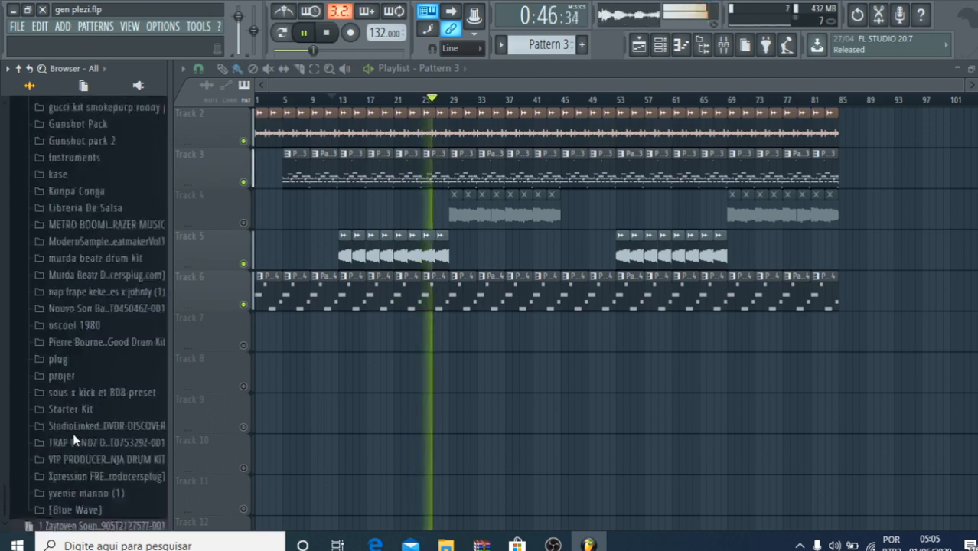
scroll(64, 387, down, 3)
scroll(65, 321, up, 5)
click(76, 292)
click(76, 326)
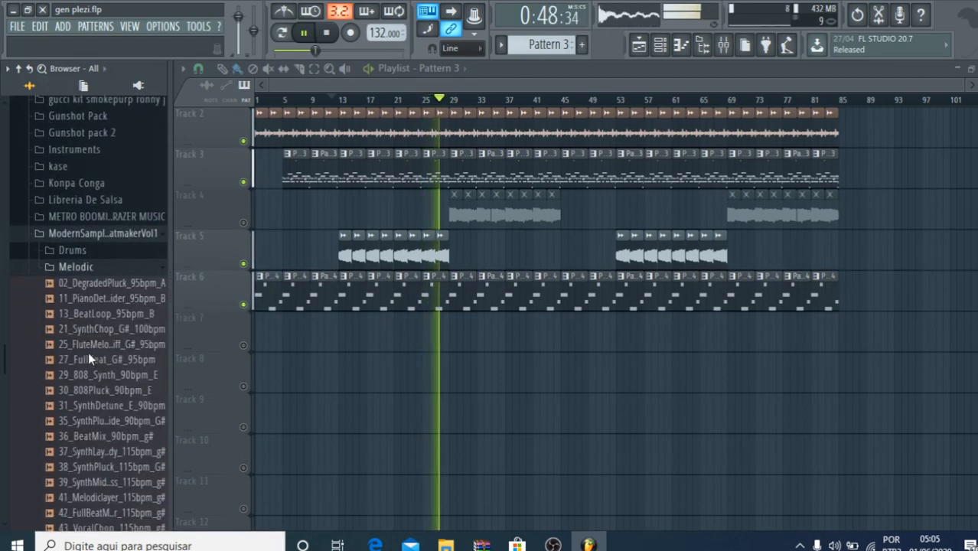
drag(89, 354, 91, 357)
click(57, 161)
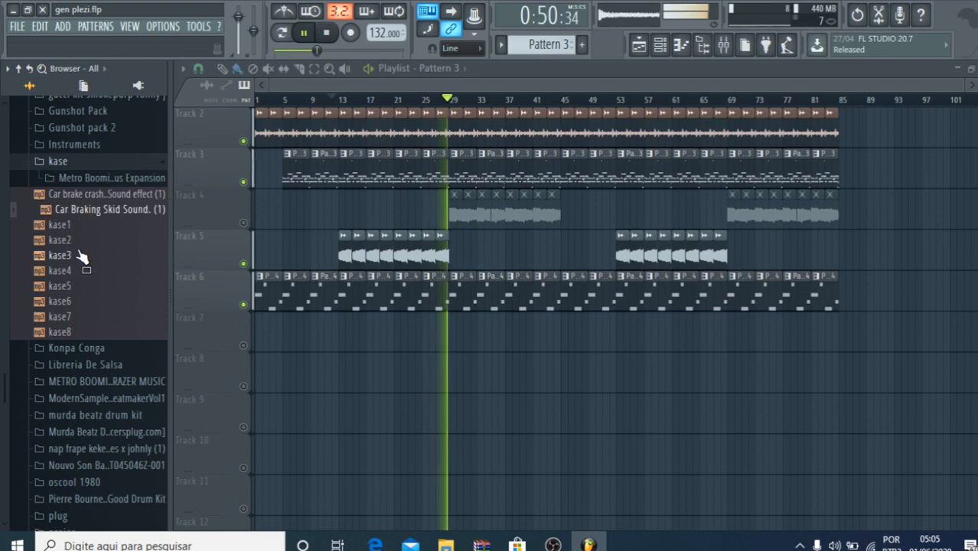
Step: Stop playback and examine the Arps and Hits subfolders of the Instruments folder
click(72, 143)
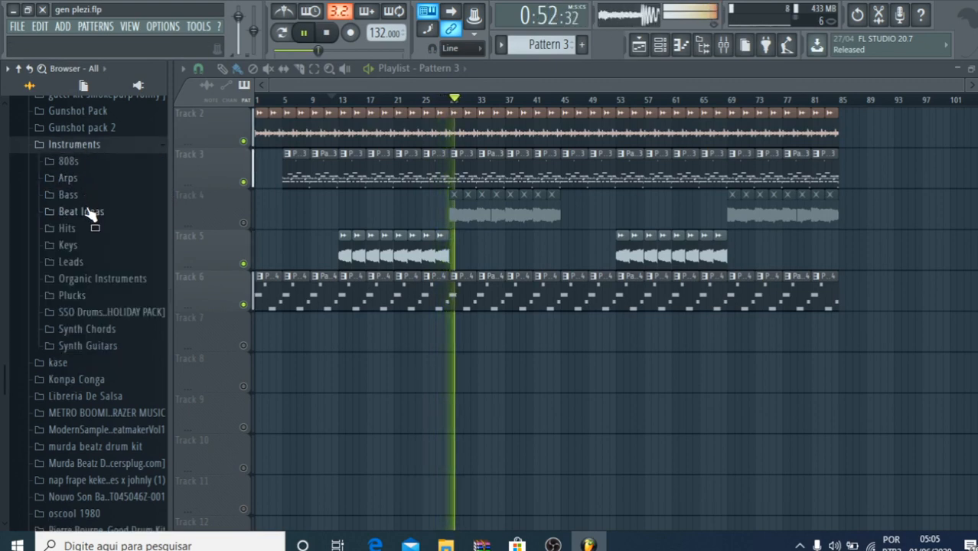
key(space)
click(67, 178)
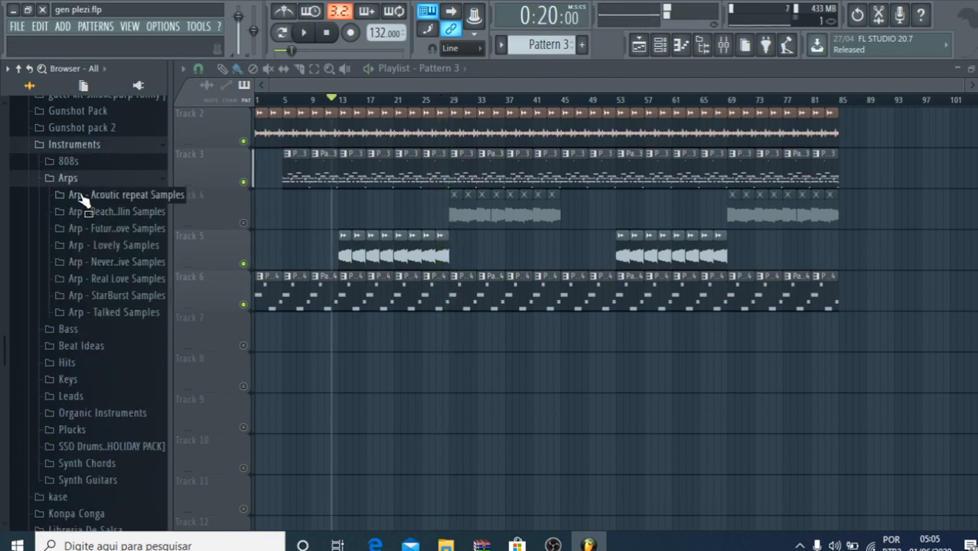
click(77, 362)
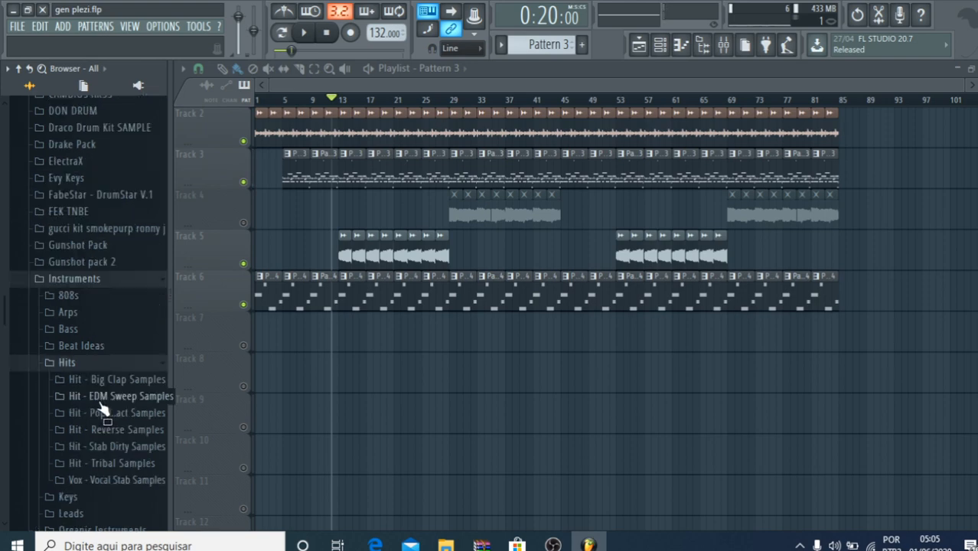
scroll(111, 428, down, 10)
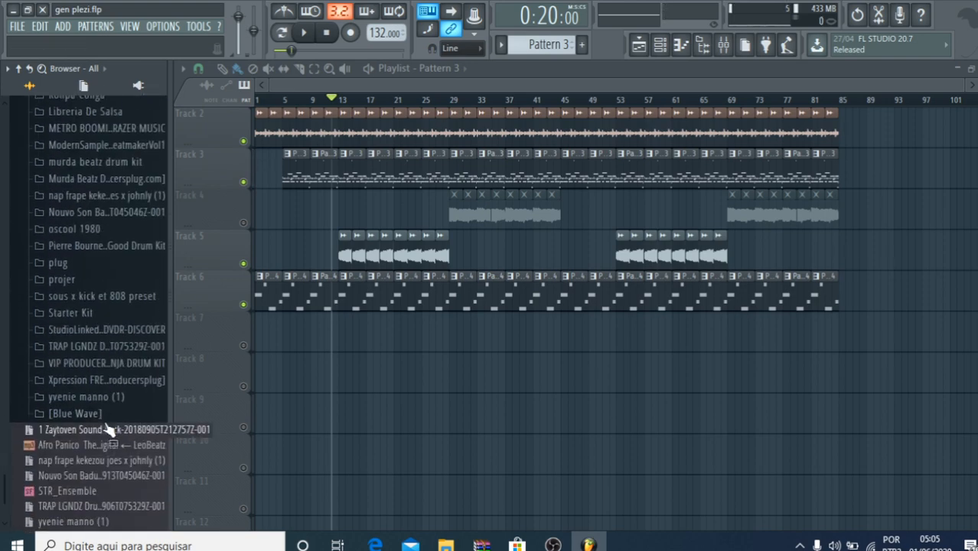
Step: Examine the Mac_Au and Mac_VST subfolders of the StudioLinked DVDR-DISCOVER folder
click(88, 313)
click(96, 348)
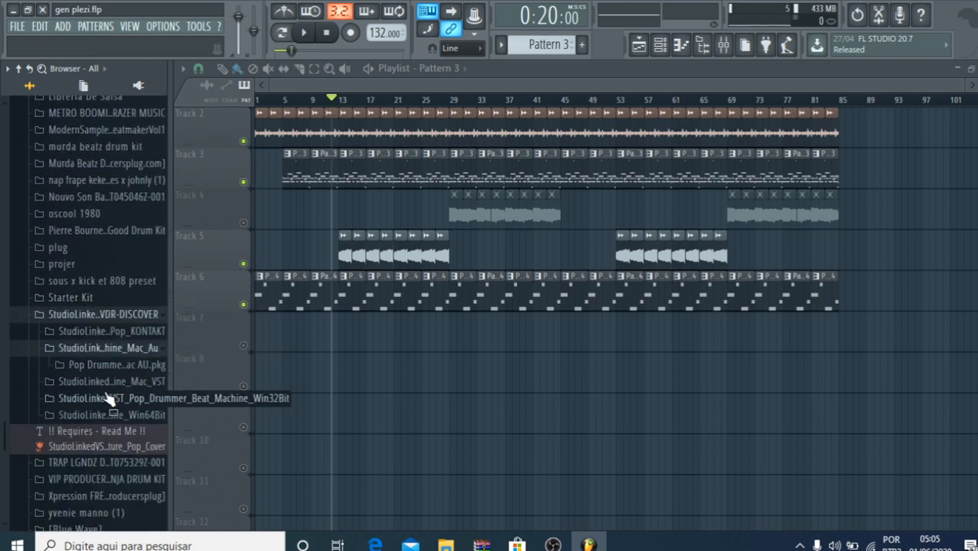
click(106, 365)
click(109, 399)
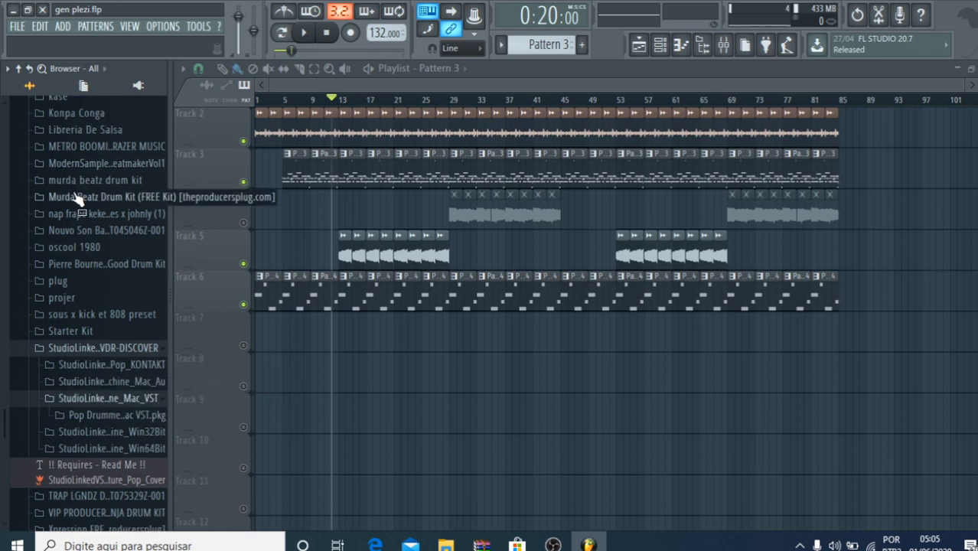
Step: Audition for sampling (10) from the for sampling folder in the Abyss Trap Drum Kit's ++bonus folder
scroll(80, 229, up, 12)
click(85, 387)
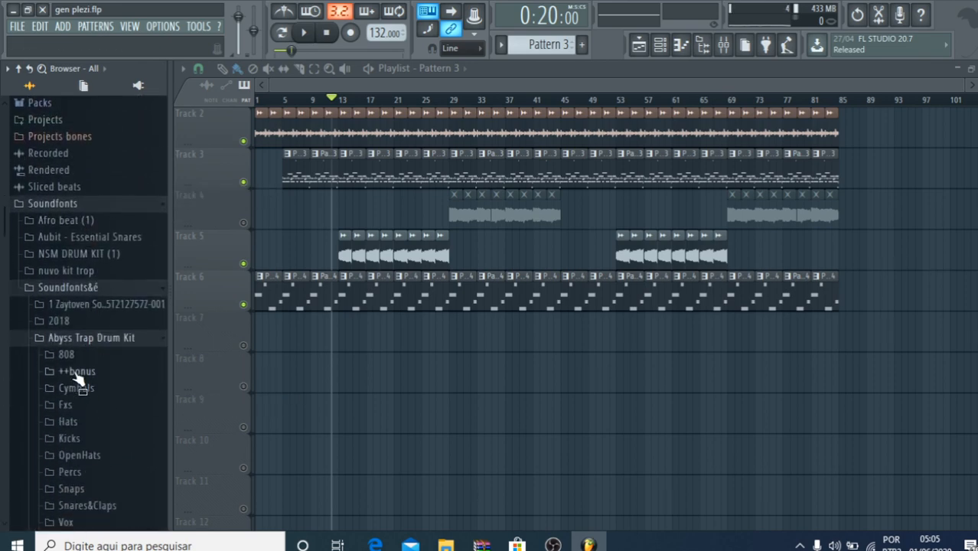
click(87, 372)
click(88, 386)
click(82, 351)
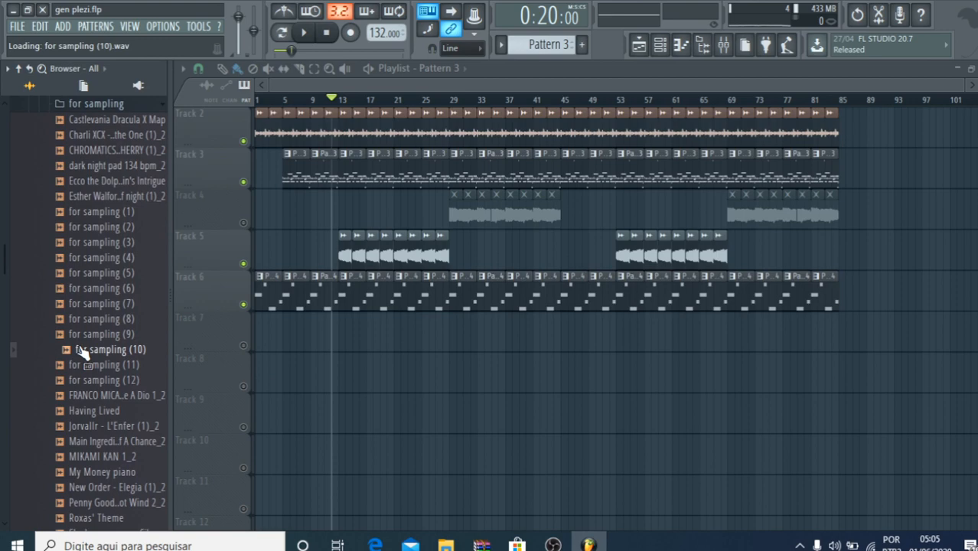
click(88, 242)
Step: Audition hhe drum loop_2 and look through the remaining loops in the ++bonus folder's some loops folder
scroll(88, 252, down, 13)
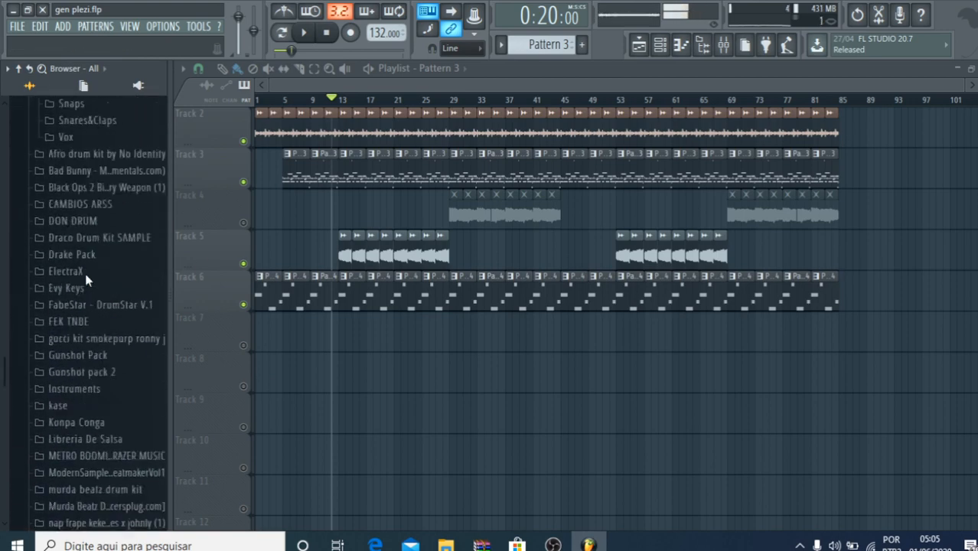
scroll(72, 246, up, 5)
click(77, 227)
click(88, 255)
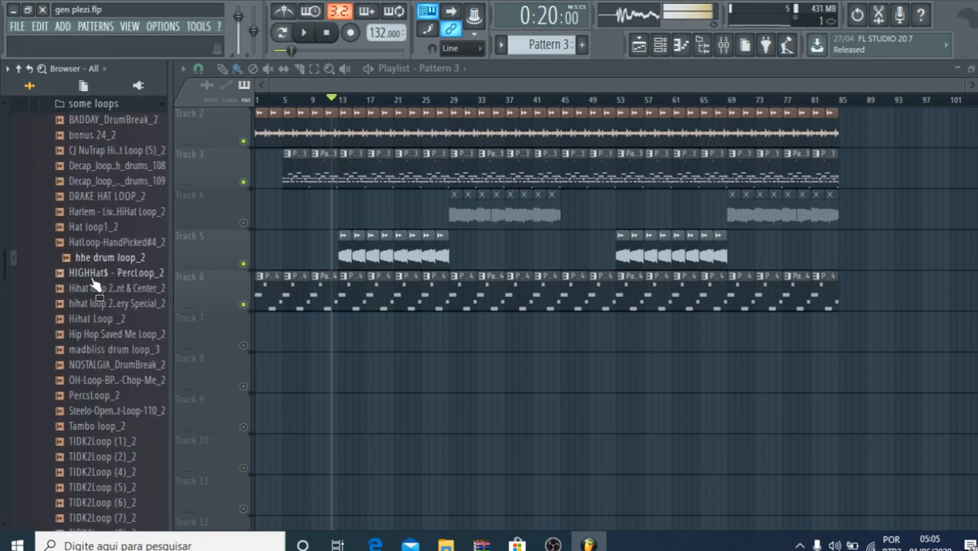
click(84, 221)
scroll(98, 309, down, 5)
scroll(92, 278, down, 2)
scroll(91, 278, up, 6)
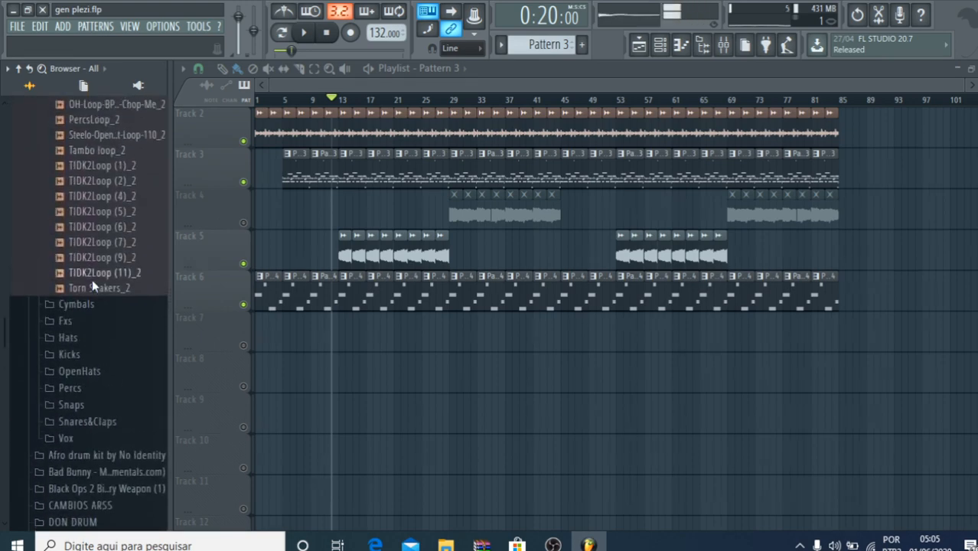
scroll(92, 278, down, 3)
Step: Audition hi-hats from the Abyss Trap Drum Kit's Hats folder, including ABYSS_HAT (2) and ABYSS_HAT (7)
click(69, 247)
click(86, 273)
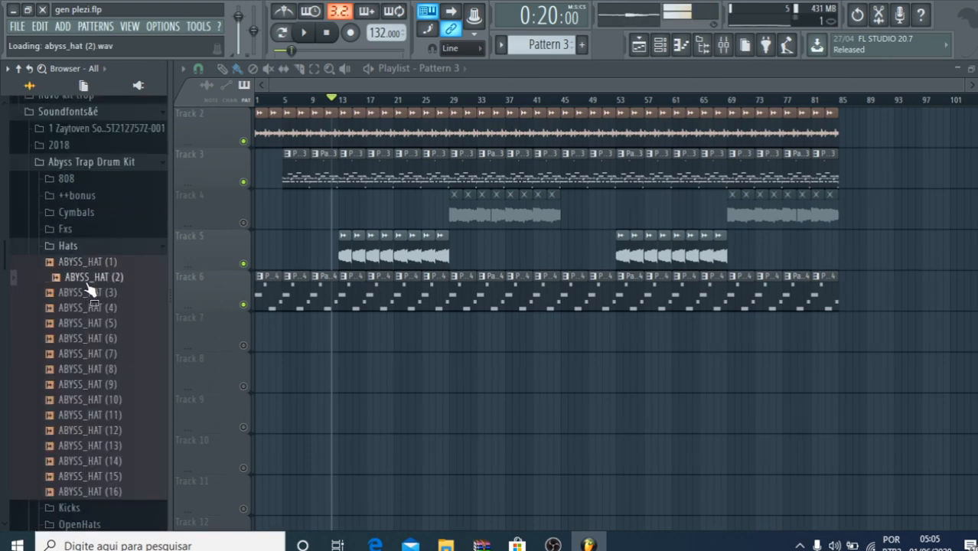
click(107, 353)
click(107, 398)
click(107, 354)
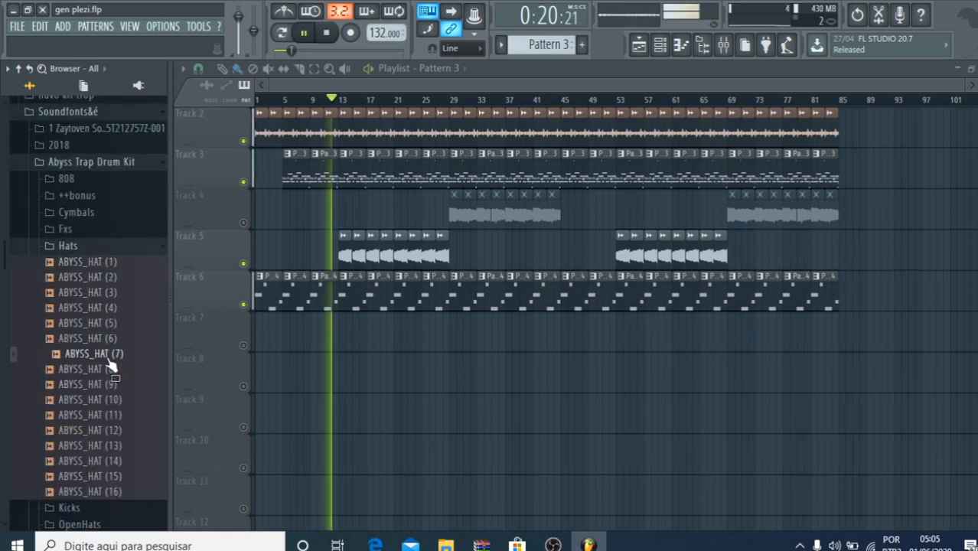
Step: Load ABYSS_HAT (7) into a new channel and open its piano roll with the song playing
right_click(104, 353)
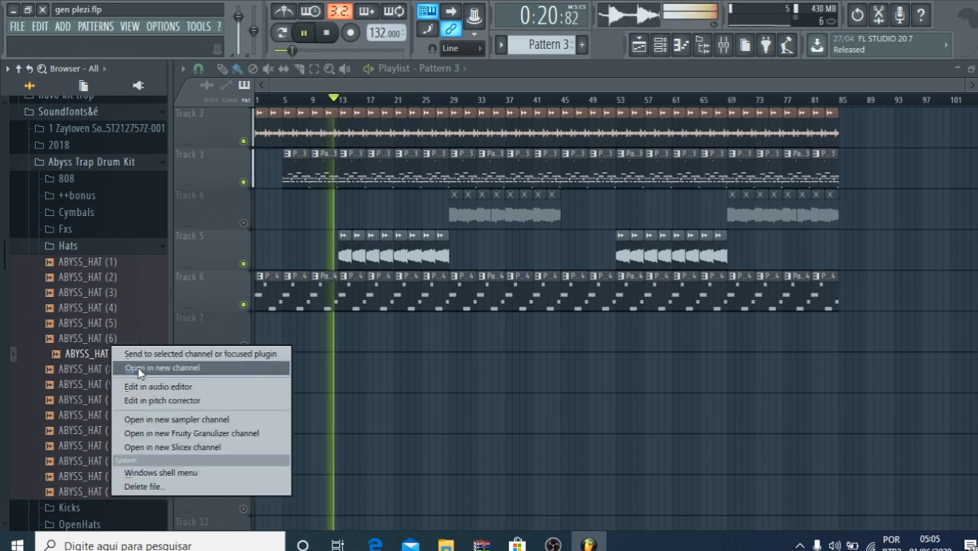
click(157, 368)
right_click(575, 417)
click(627, 389)
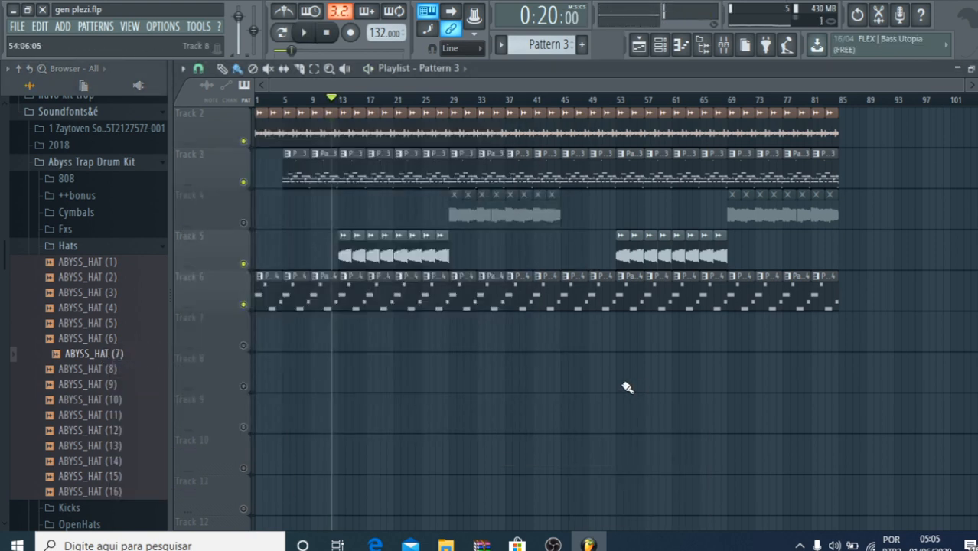
key(space)
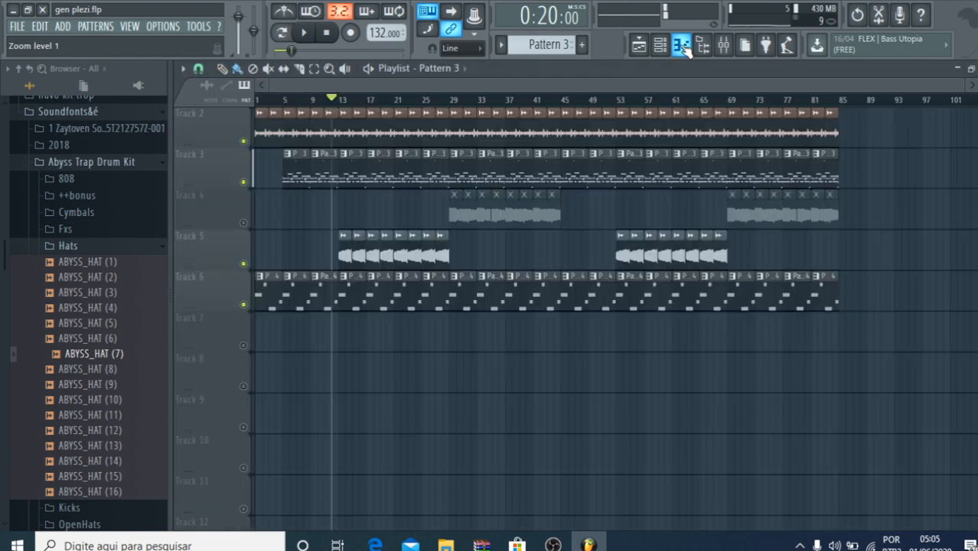
click(681, 45)
key(space)
Step: Try a pair of one-step C5 hat notes on steps 3 and 4 of bar 1 against the playing beat
click(385, 300)
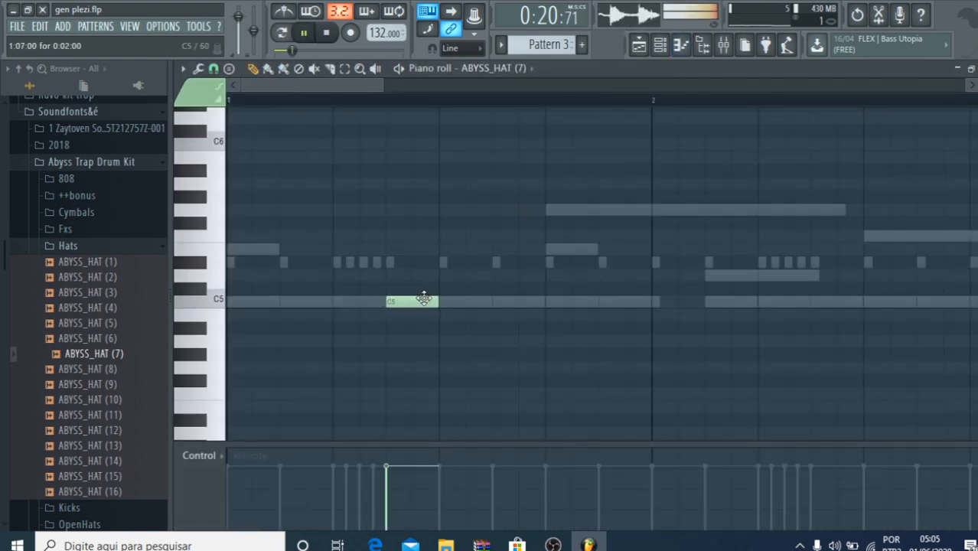
drag(424, 298, 293, 288)
click(317, 301)
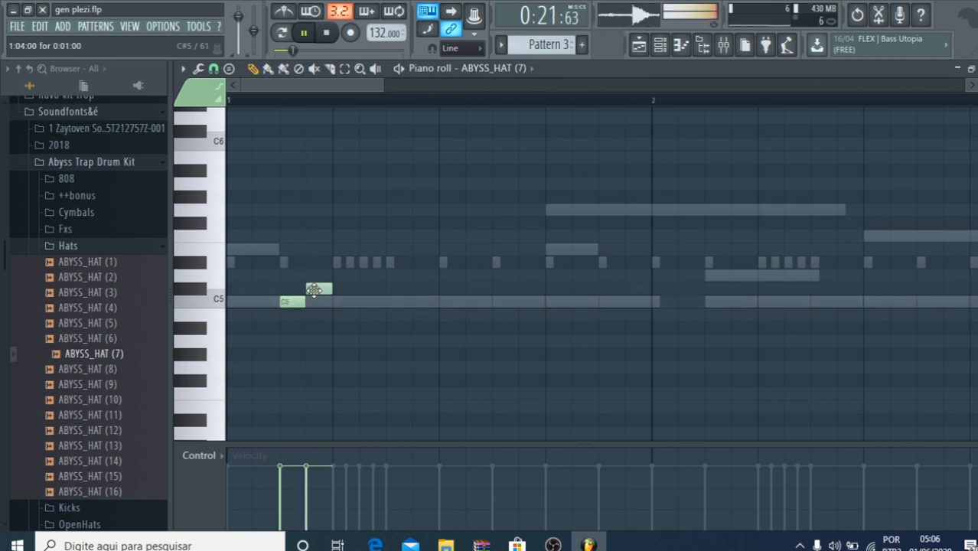
key(space)
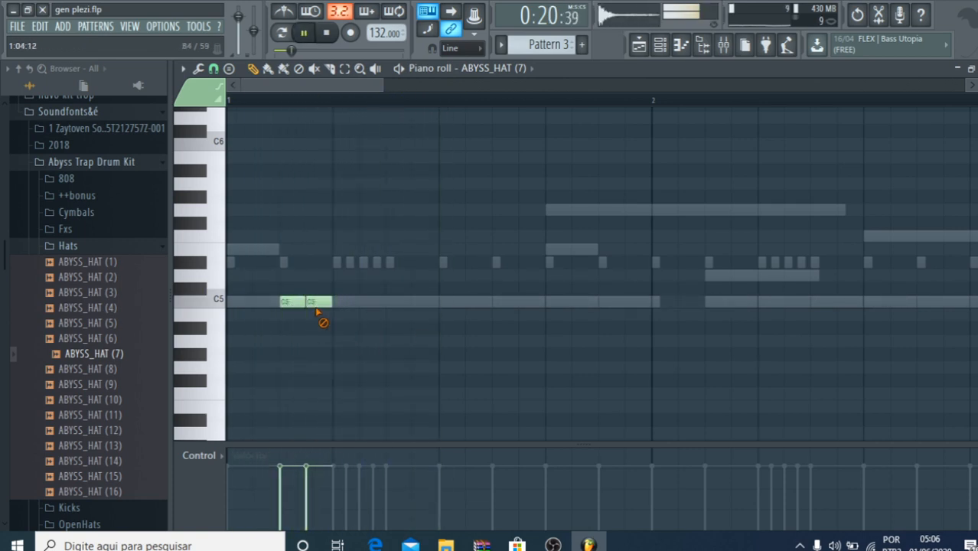
right_click(317, 302)
Step: Try the pair of one-step C5 hat notes on steps 11 and 12 of bar 1 during playback
click(498, 302)
drag(523, 287, 520, 310)
key(space)
right_click(513, 303)
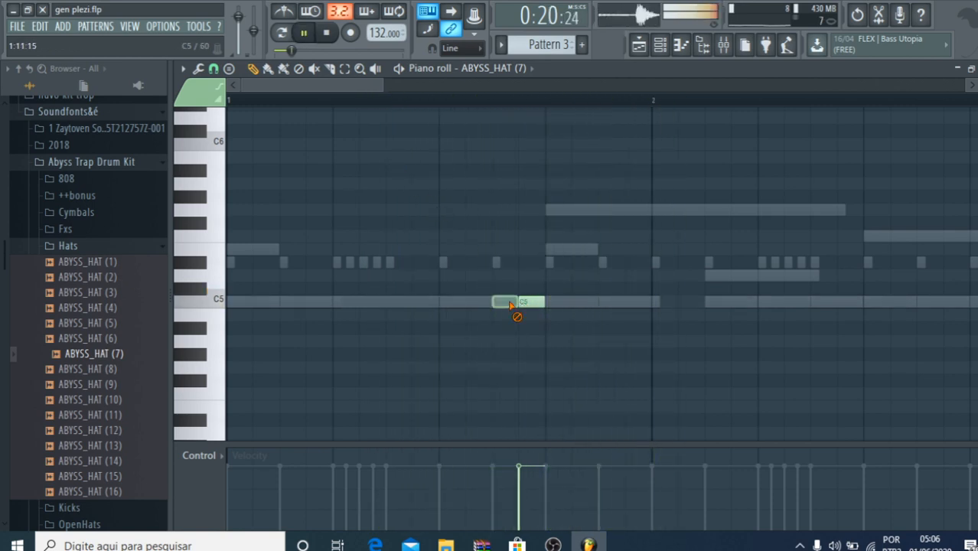
right_click(535, 301)
Step: Place two adjacent one-step C5 hat notes on the first two steps of bar 2
click(685, 302)
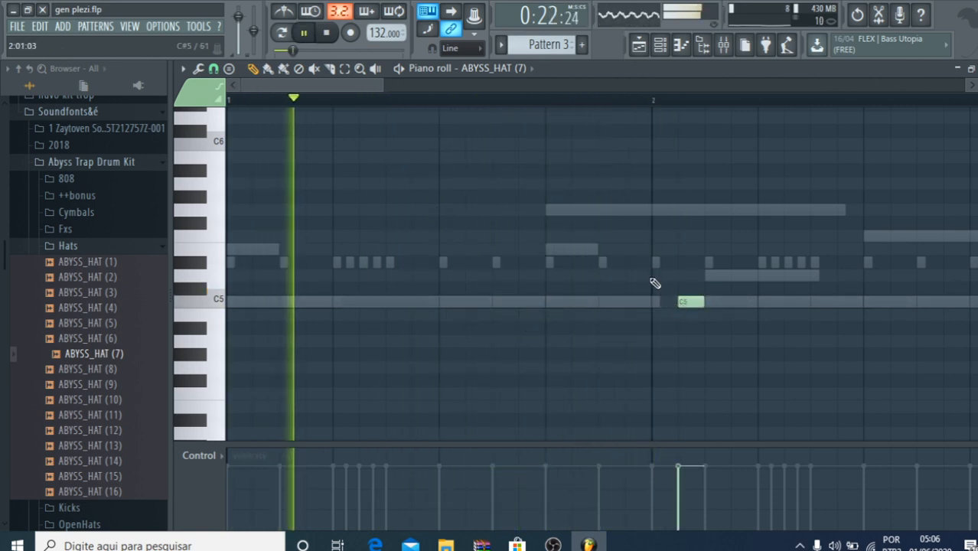
click(656, 300)
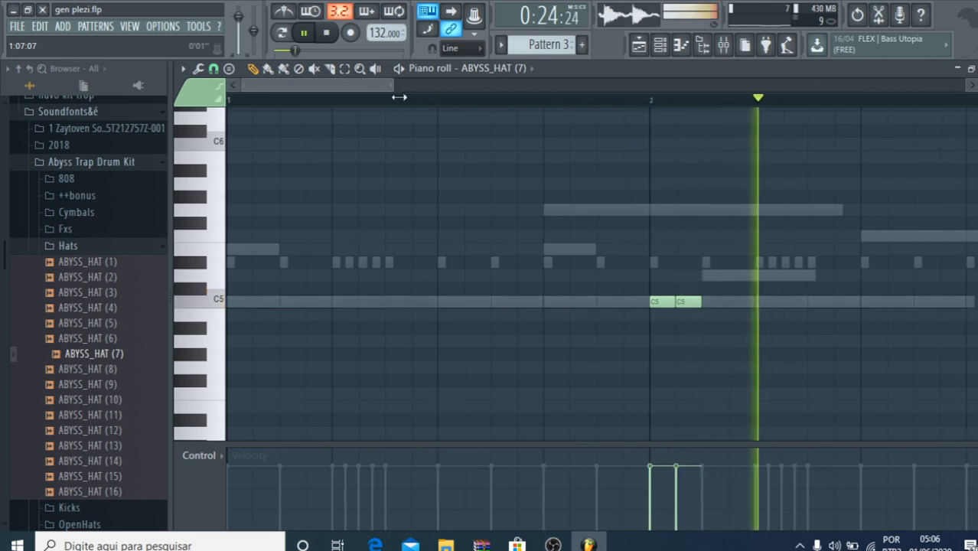
Step: Place two adjacent one-step C5 hat notes on the first two steps of bar 4
drag(386, 88, 534, 86)
click(848, 302)
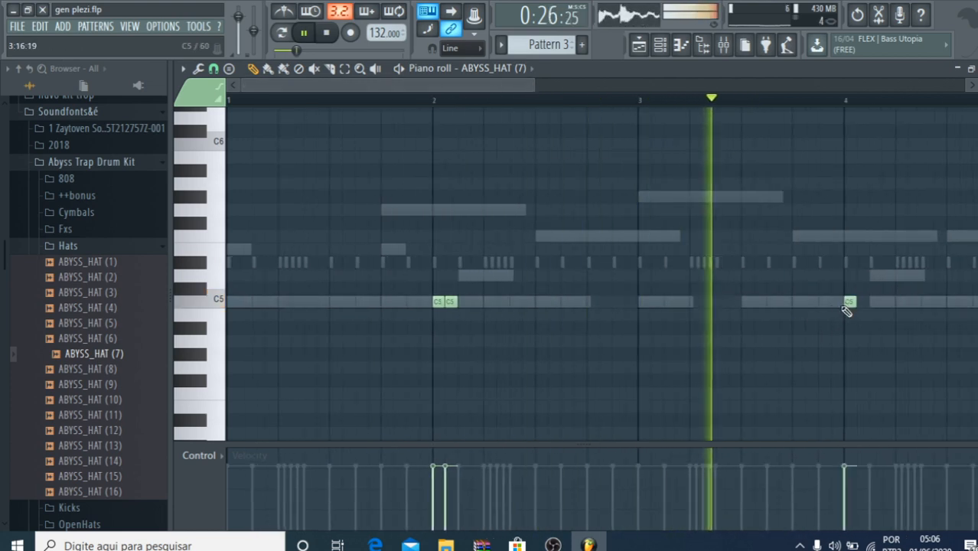
click(863, 301)
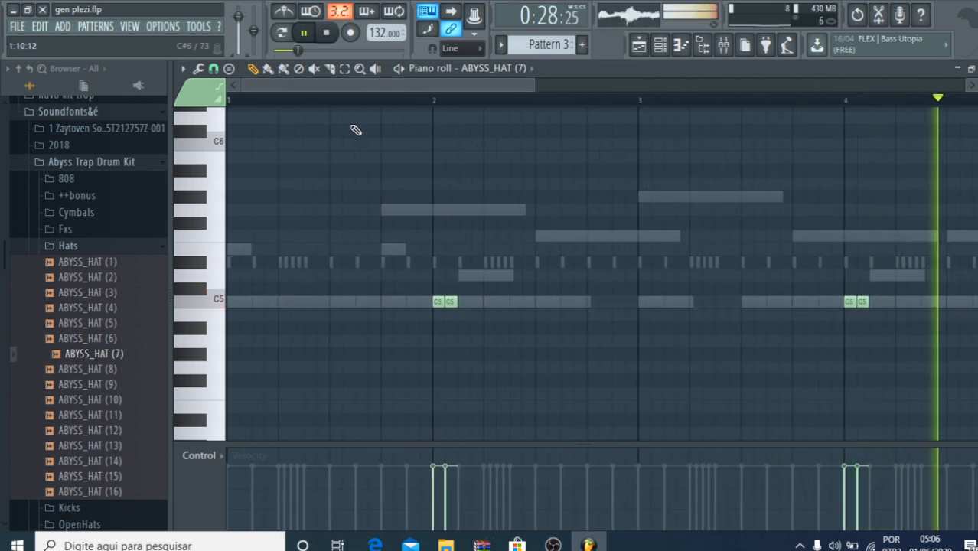
drag(363, 87, 511, 118)
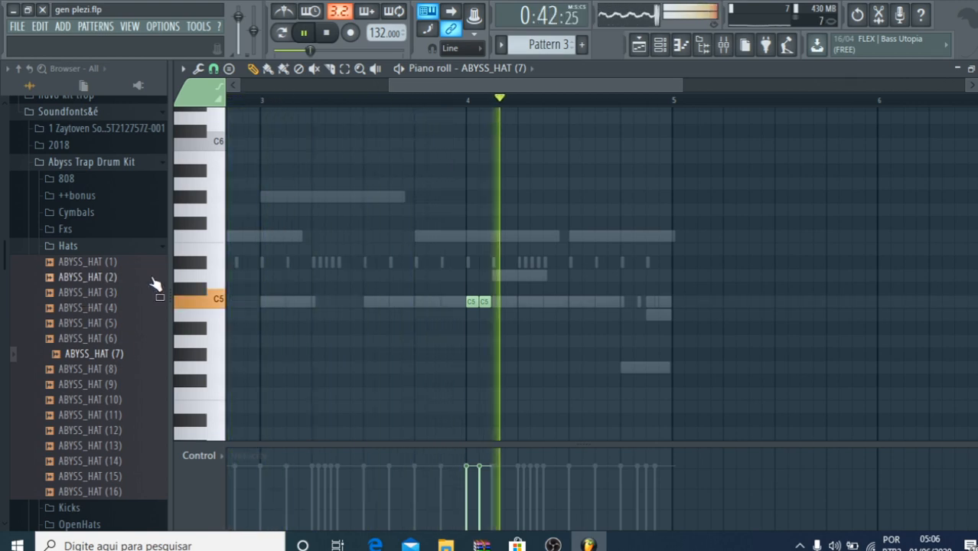
Step: Unmute Track 4 in the playlist, listen to the arrangement and stop playback
click(641, 43)
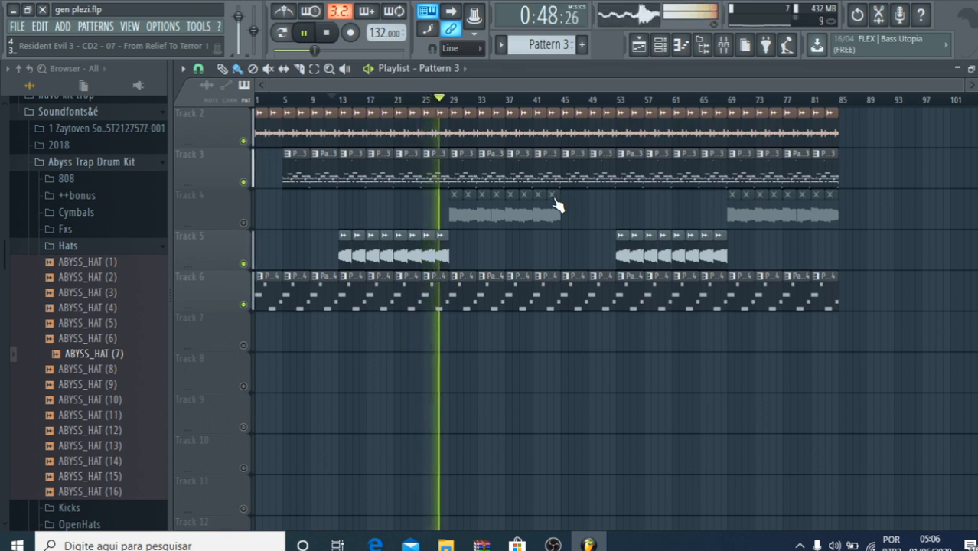
click(243, 222)
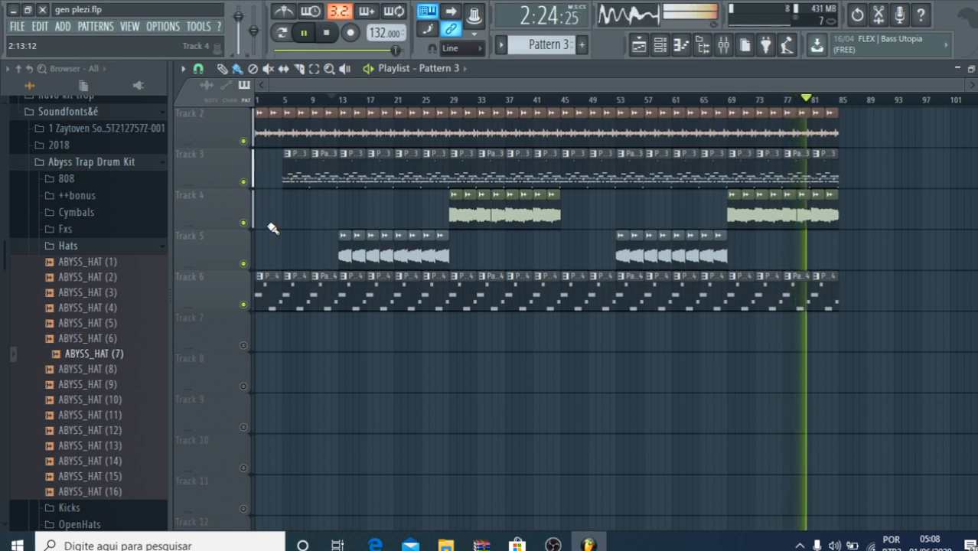
key(space)
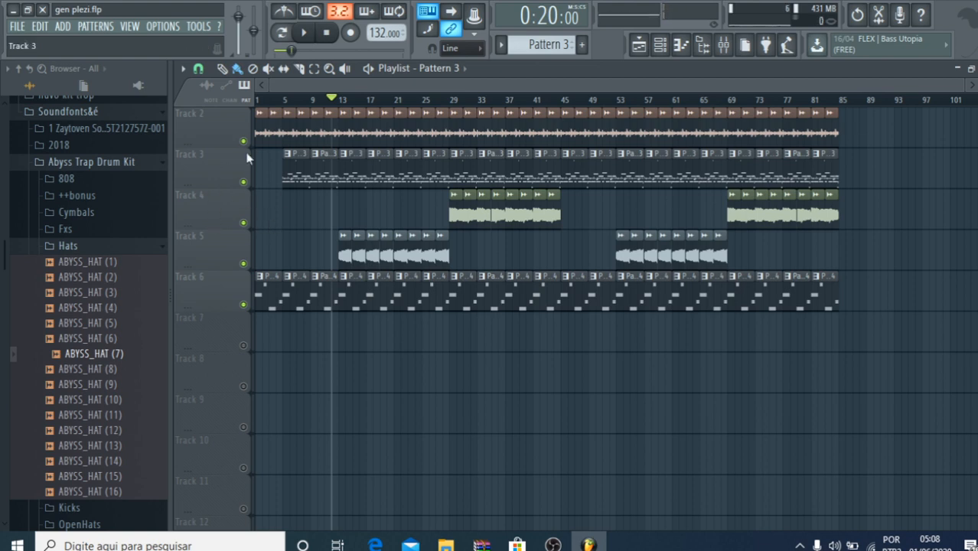
Step: Audition samples from the Abyss Hats and Fxs folders and load ABYSS_HAT (3) into a new channel
click(103, 291)
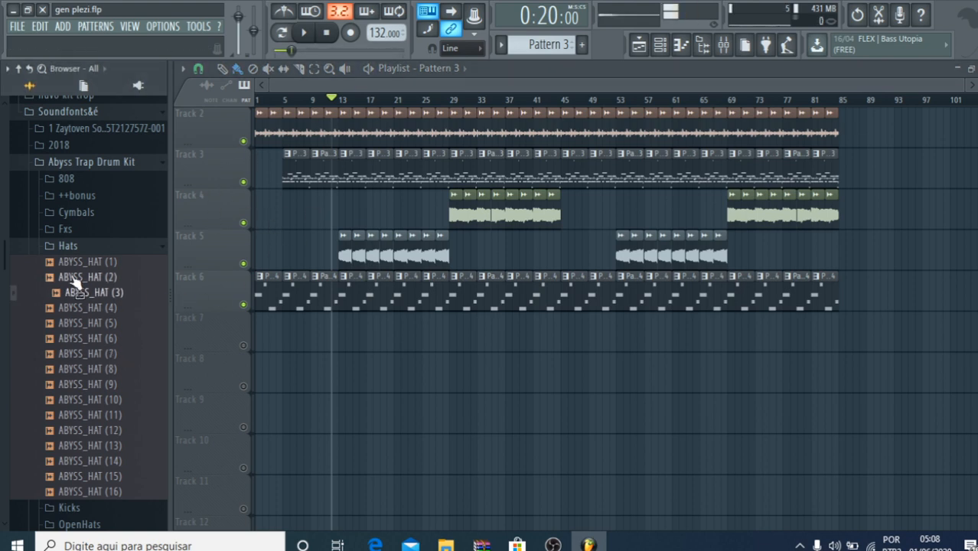
click(66, 228)
key(Down)
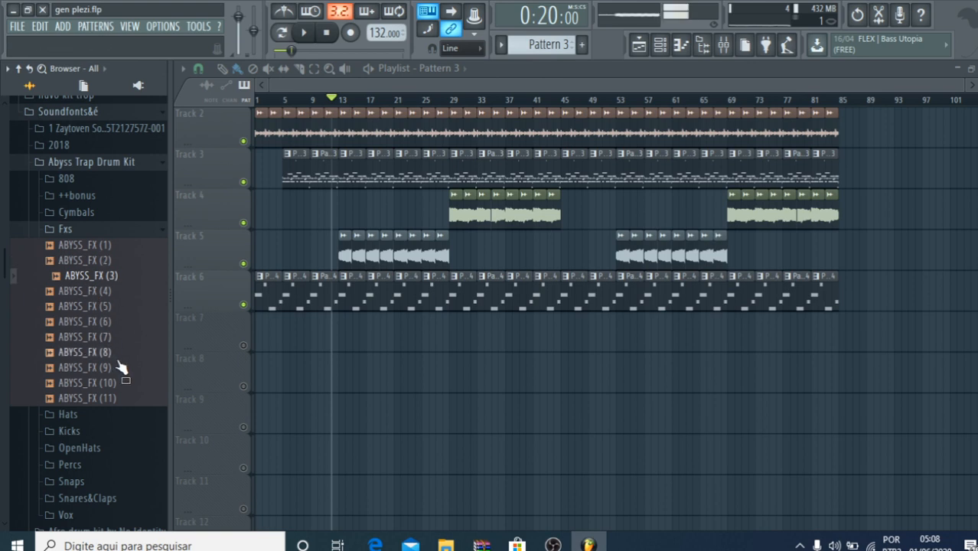
click(68, 415)
click(84, 293)
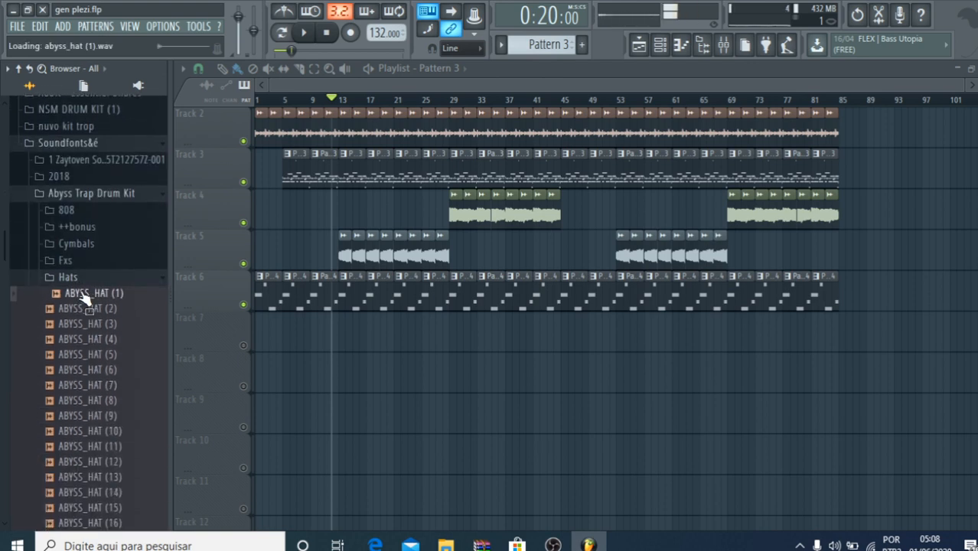
click(88, 307)
click(88, 324)
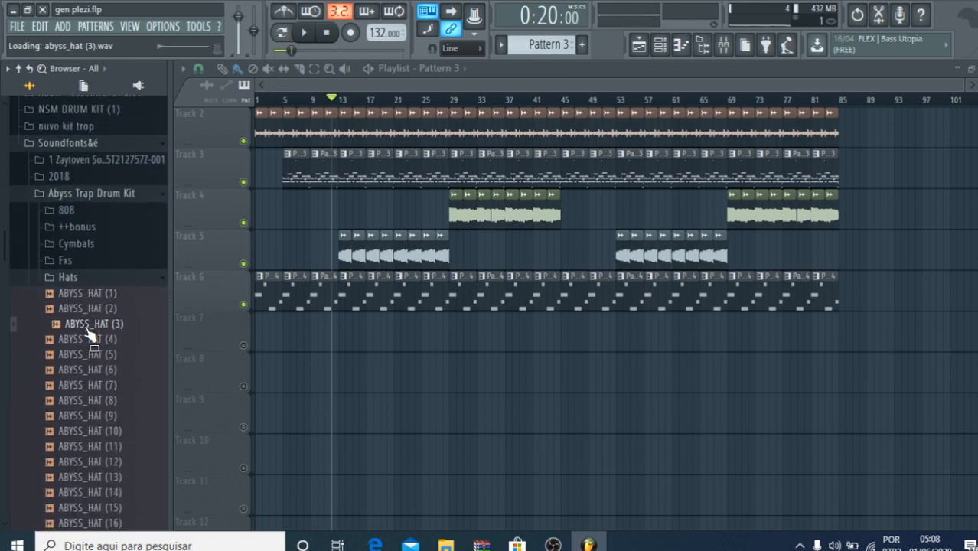
right_click(88, 326)
click(114, 339)
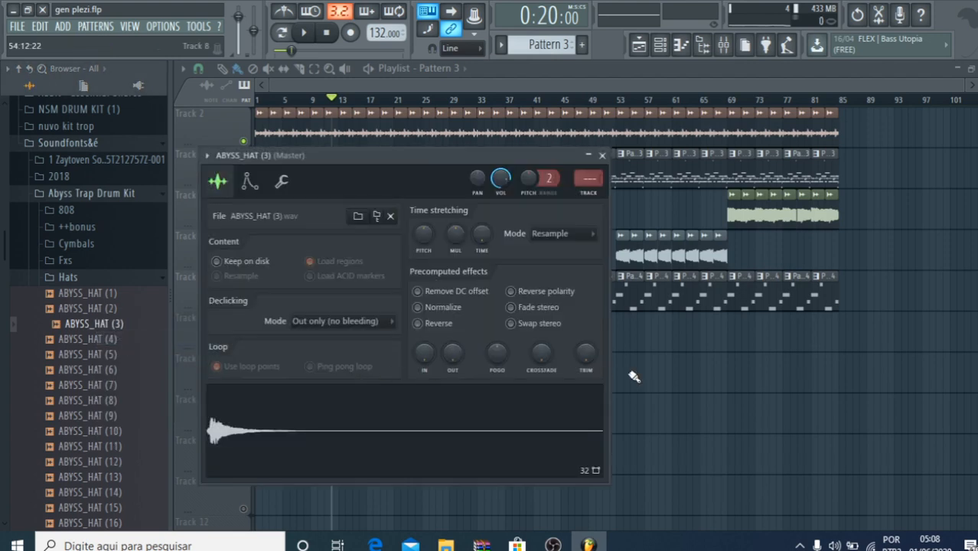
key(Escape)
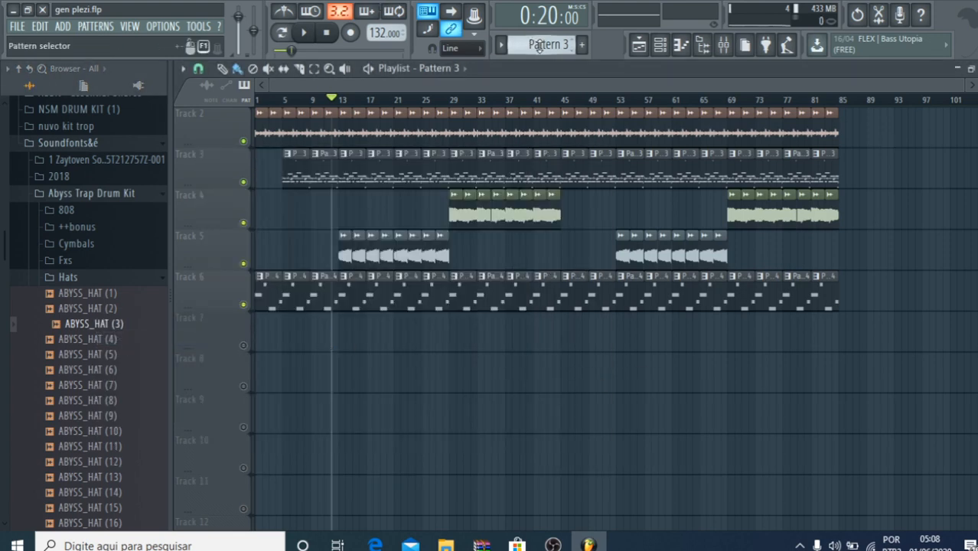
Step: Try a Pattern 4 clip at bar 9 on Track 7 with the song playing
scroll(539, 46, down, 1)
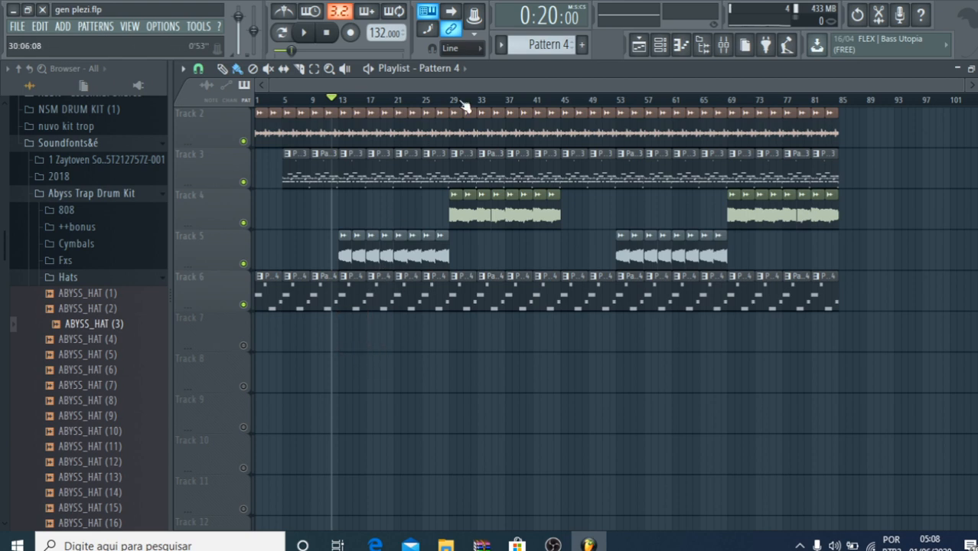
click(316, 111)
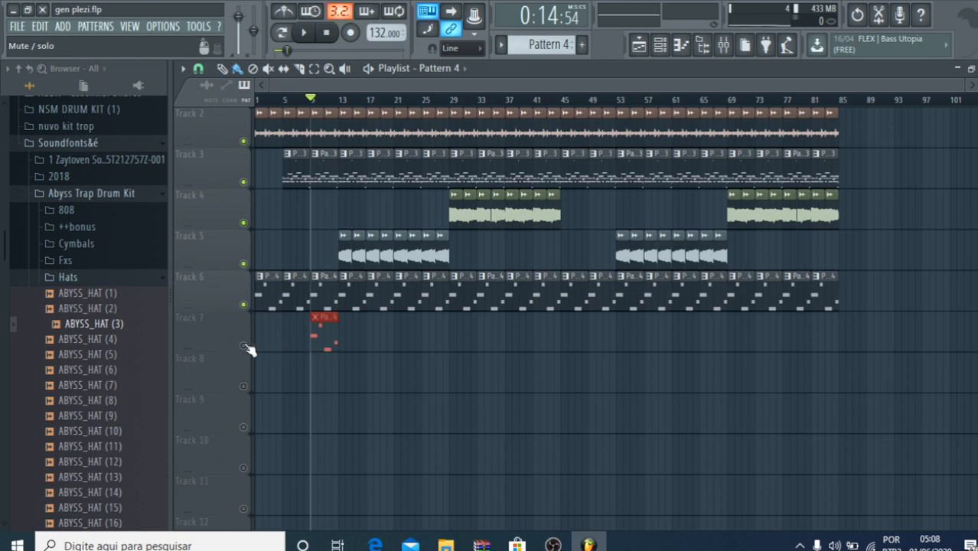
key(space)
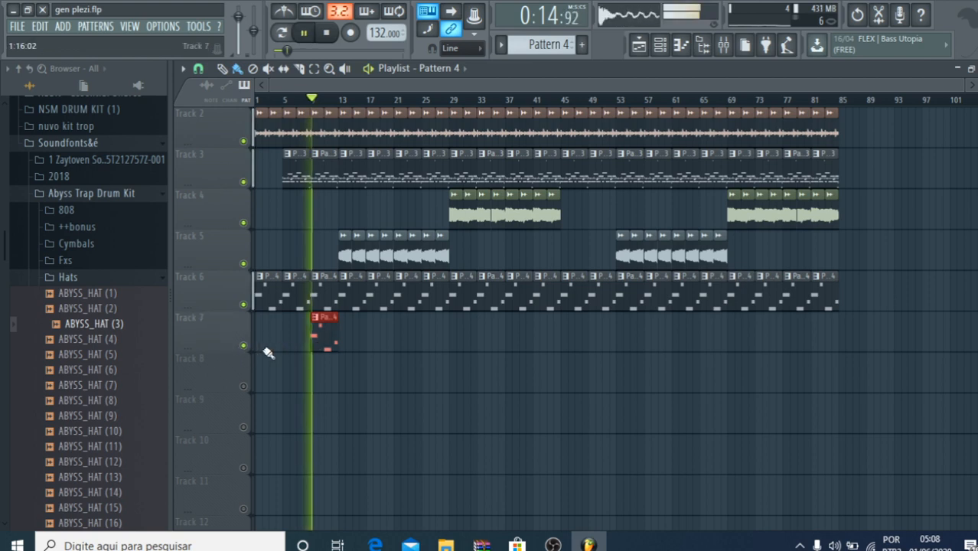
right_click(324, 344)
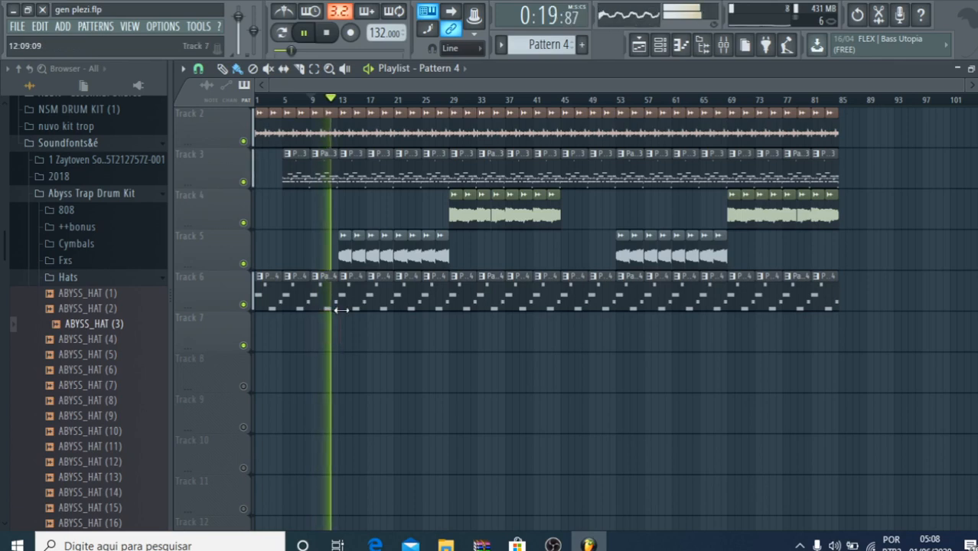
Step: Place an empty Pattern 6 clip at bar 9 on Track 7 and open the ABYSS_HAT (3) piano roll
scroll(548, 43, down, 2)
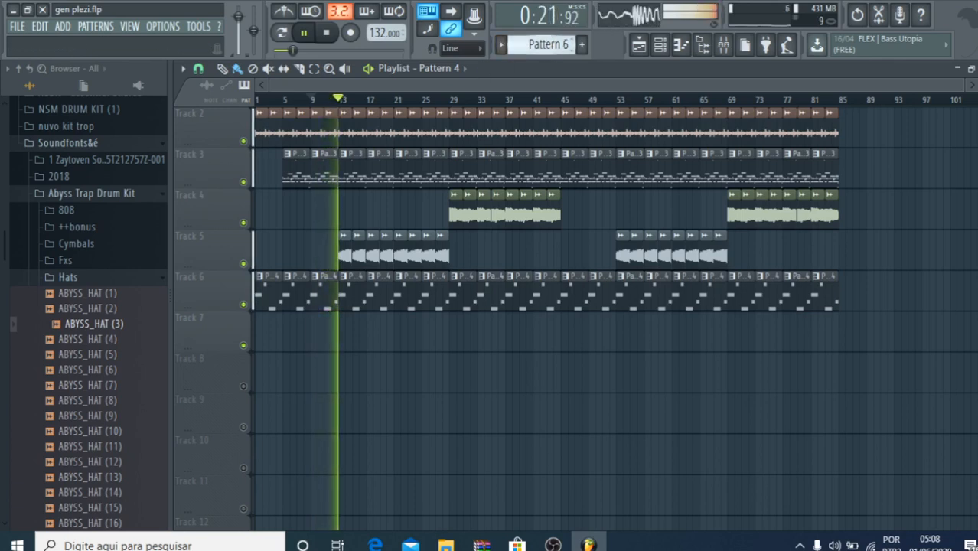
key(space)
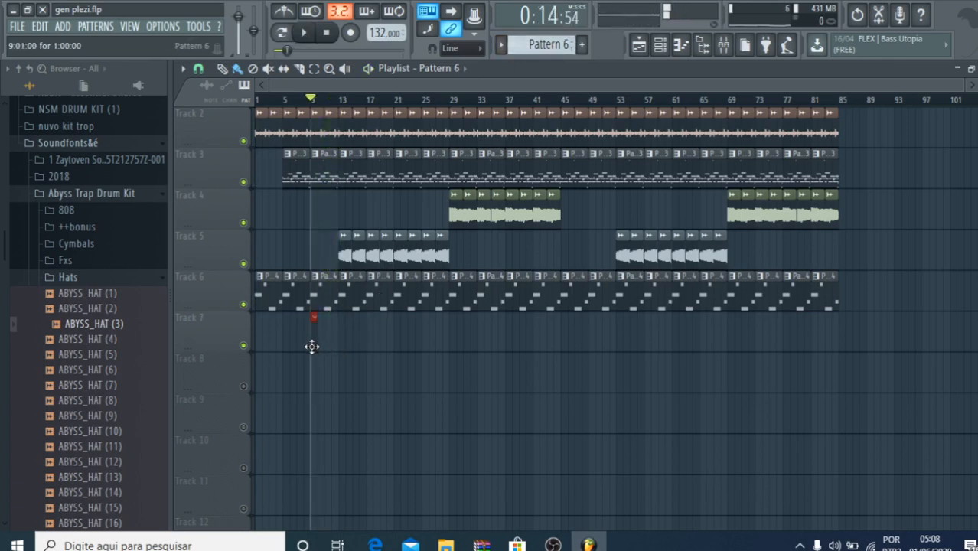
click(681, 44)
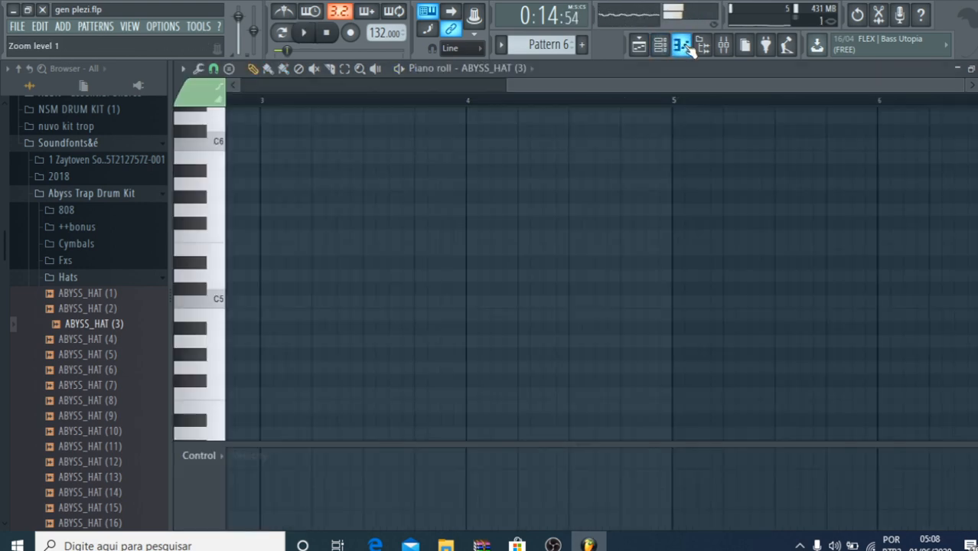
Step: Place C5 hat notes on beats 1 and 4 of bar 1 and beat 4 of bar 2, and duplicate them into bars 3 and 4
drag(310, 300, 222, 310)
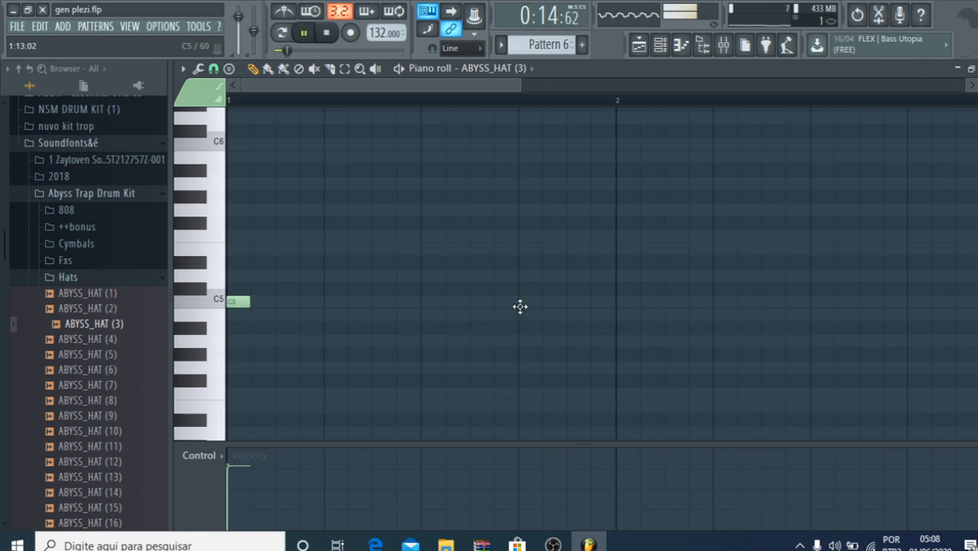
click(521, 302)
drag(521, 85, 675, 131)
click(779, 301)
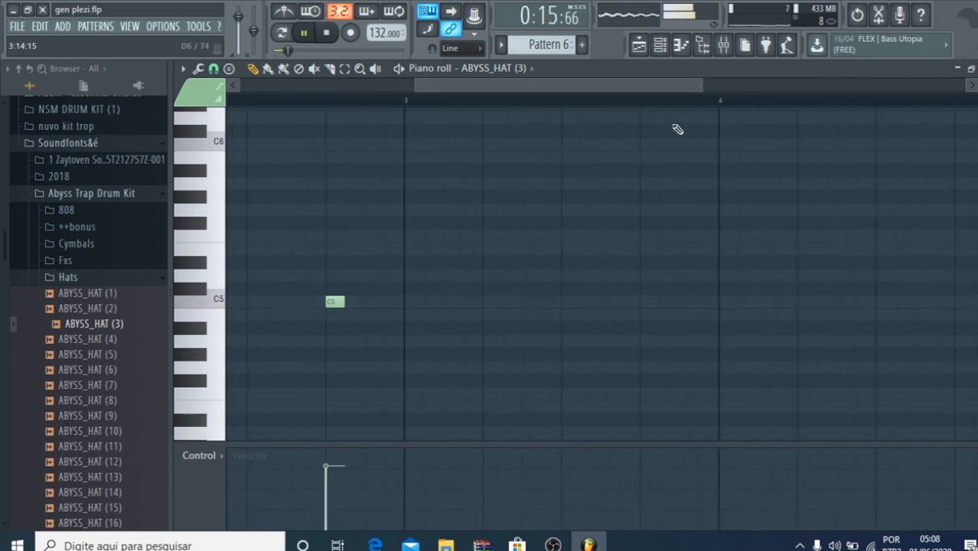
key(ctrl+b)
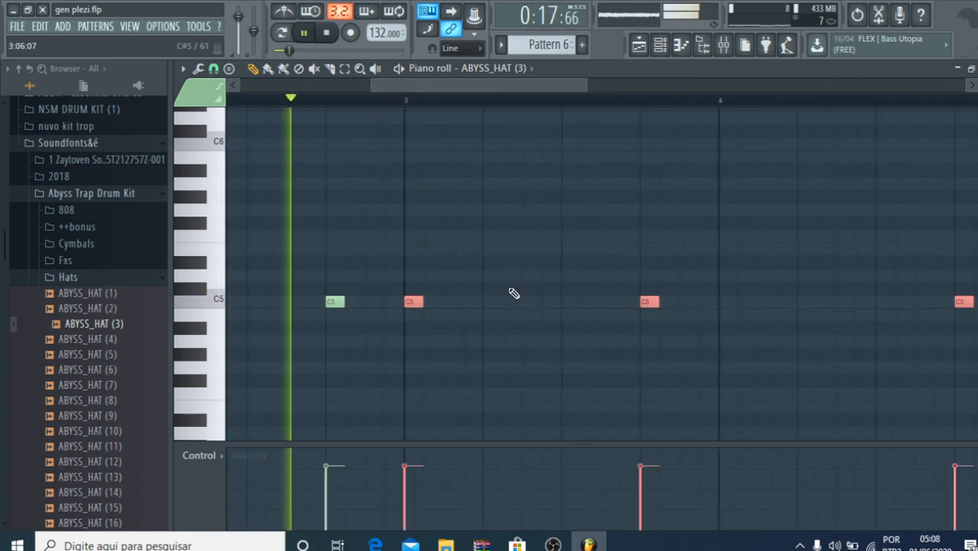
click(698, 303)
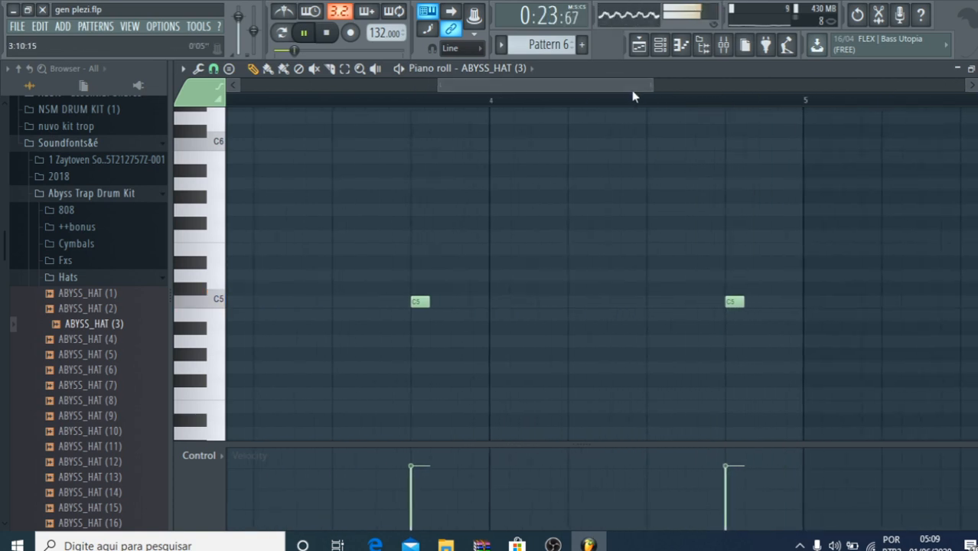
Step: Move the Pattern 6 clip on Track 7 to bar 21 and add a second one at bar 25
click(639, 44)
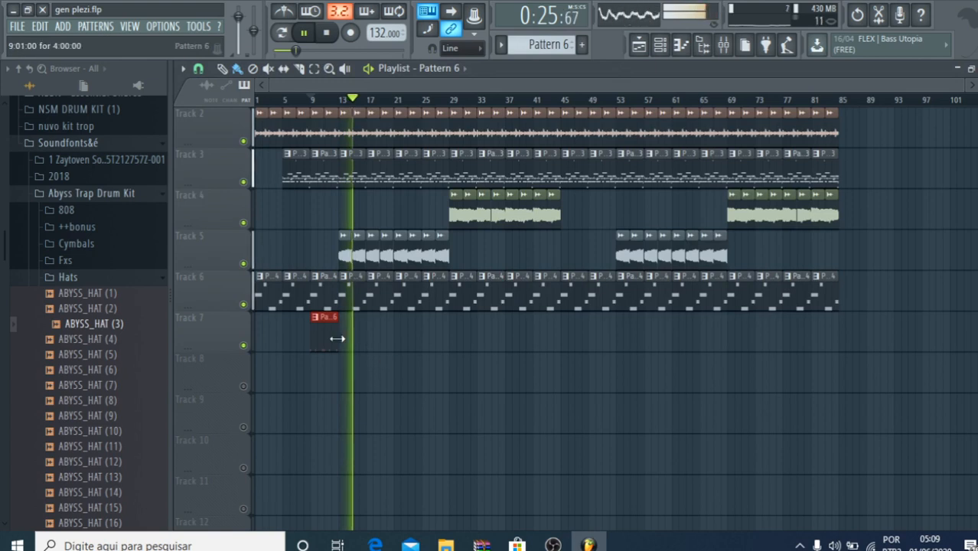
drag(320, 335, 401, 349)
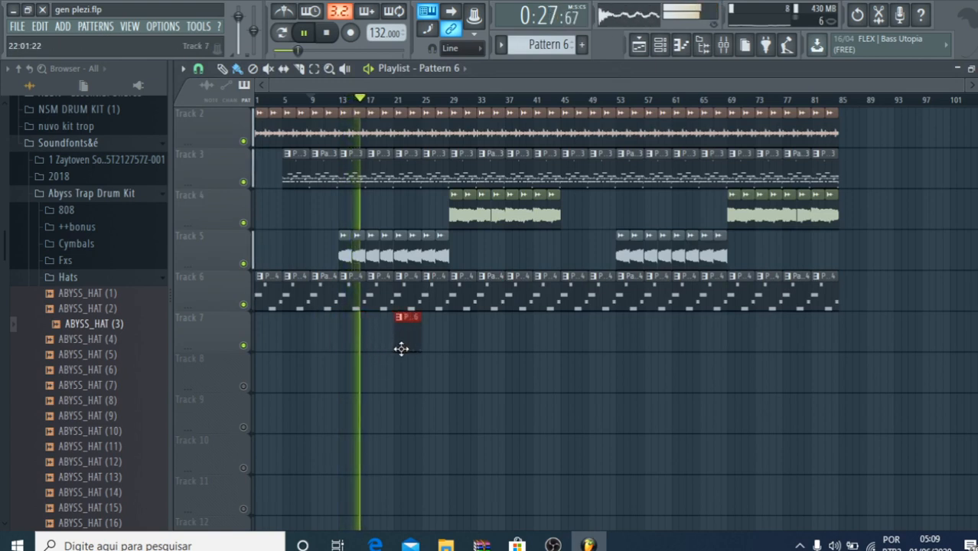
click(433, 346)
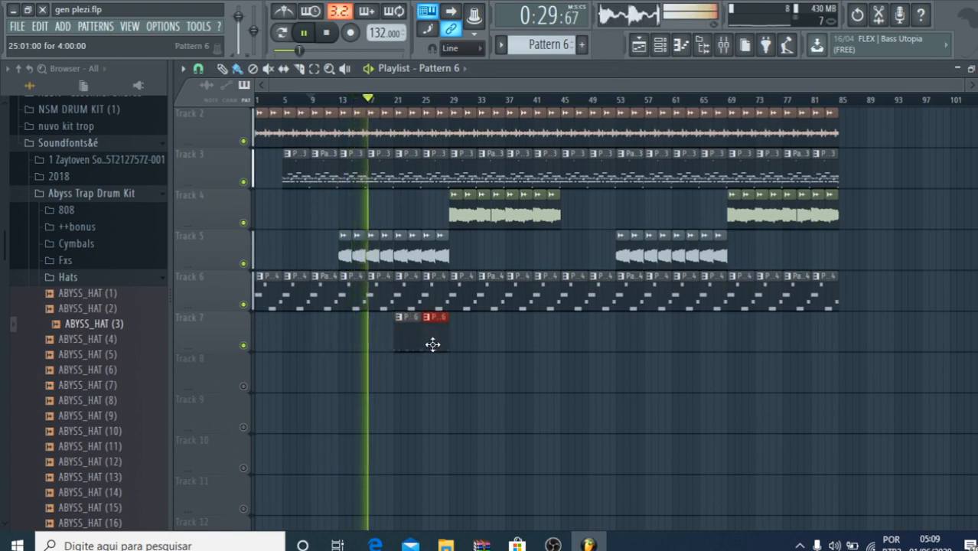
Step: Audition the Abyss hat and cymbal samples and place ABYSS_CYMB (8) on Track 8 at bar 29
click(87, 355)
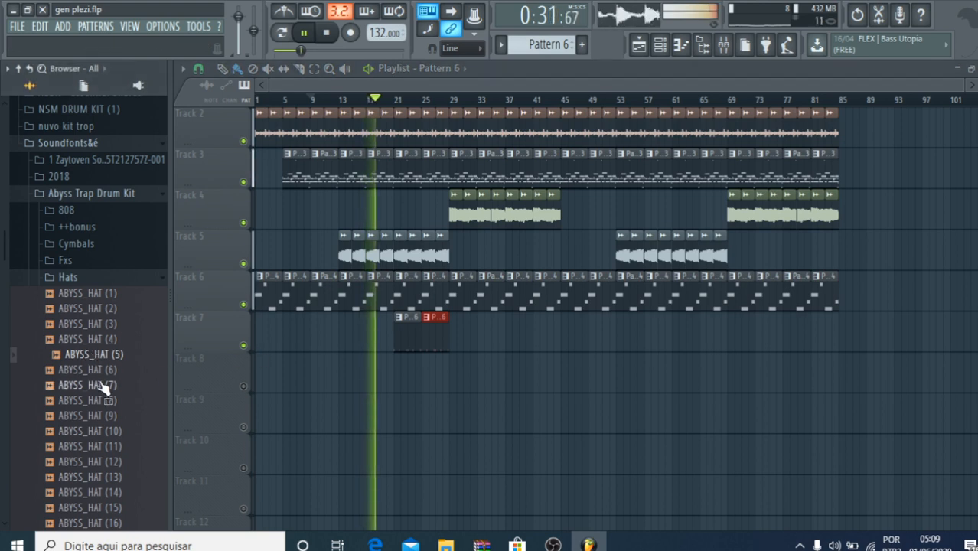
click(87, 385)
click(77, 245)
click(86, 276)
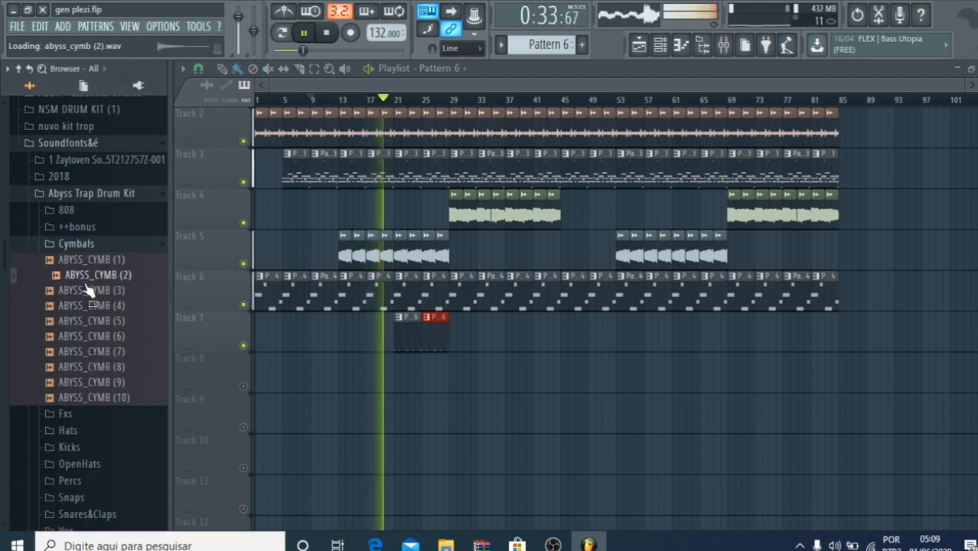
click(90, 305)
click(99, 351)
click(107, 381)
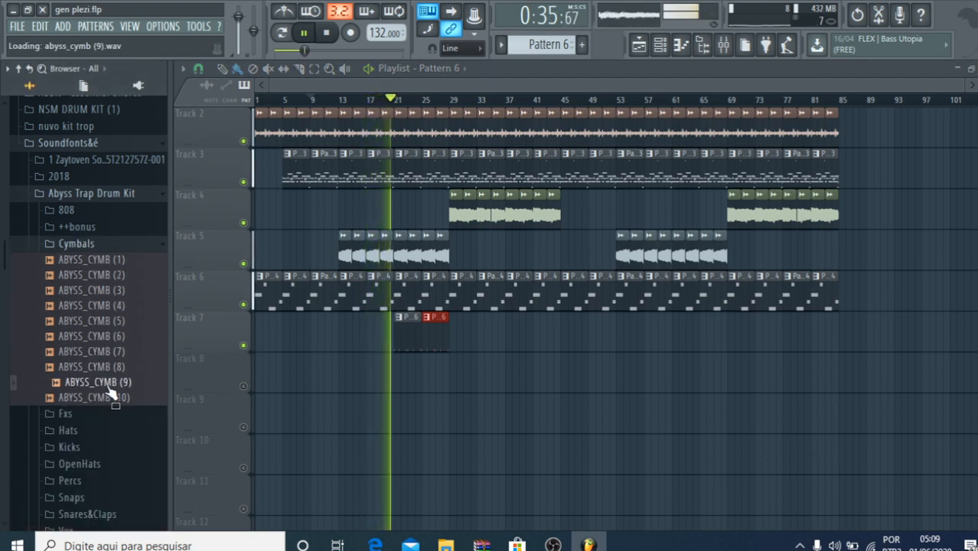
click(111, 397)
click(99, 367)
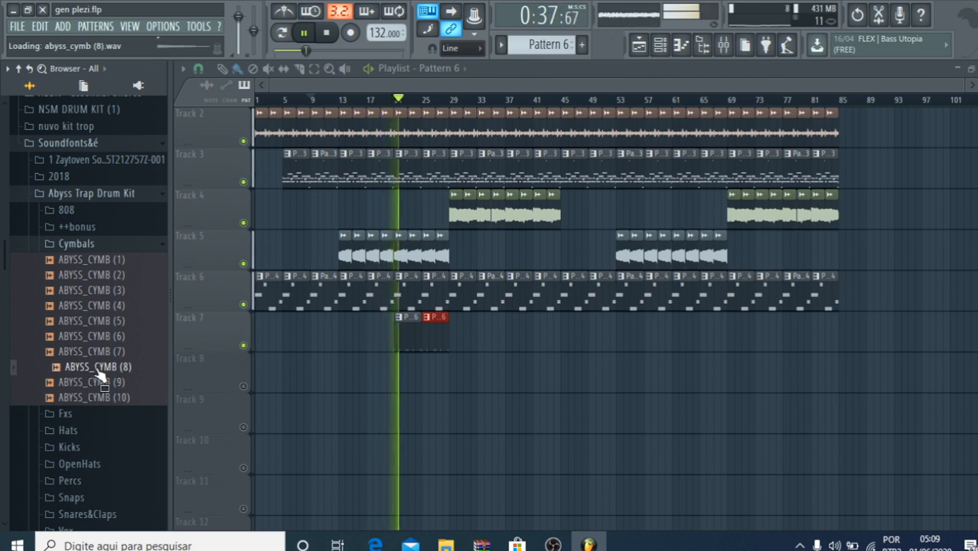
drag(111, 371, 469, 384)
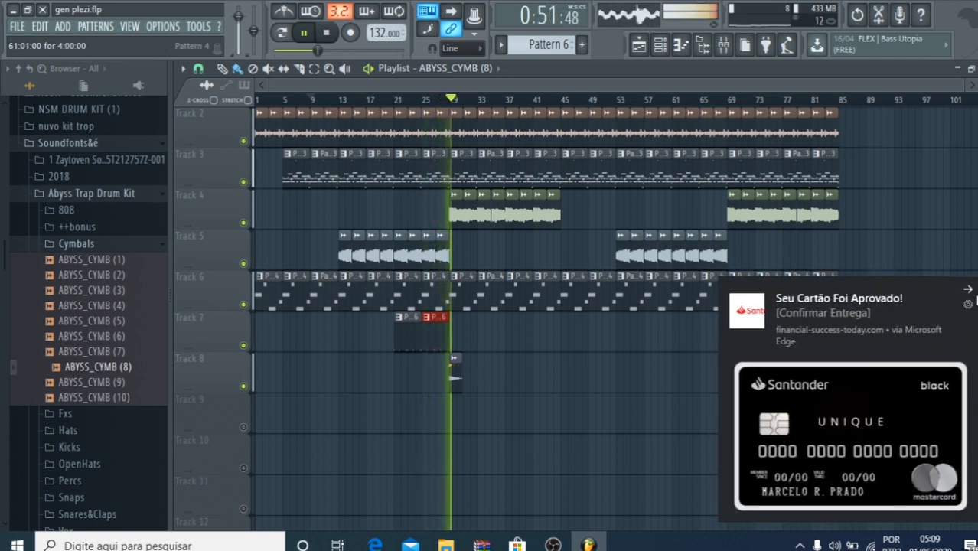
Step: Dismiss the desktop notification and add ABYSS_CYMB (8) clips at bars 45 and 69 on Track 8
click(960, 287)
click(566, 376)
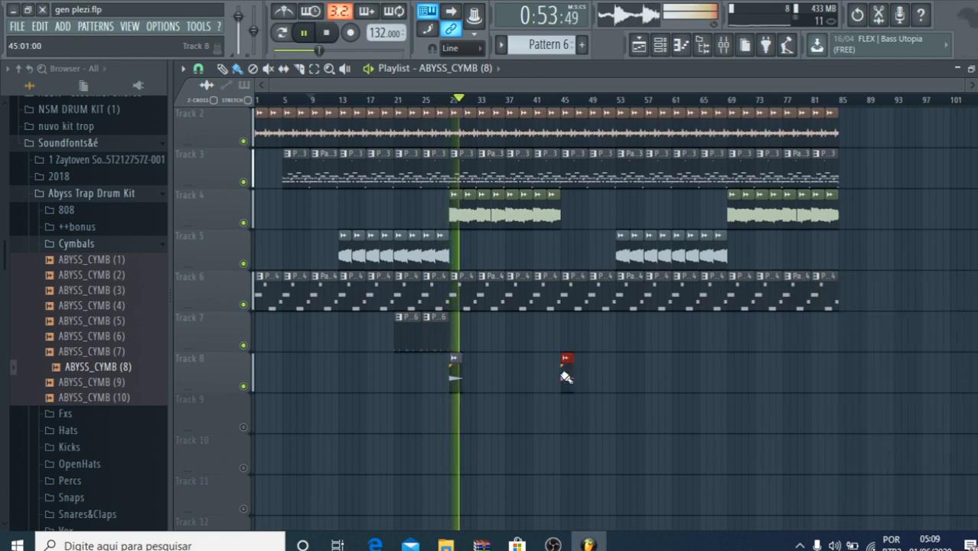
click(730, 376)
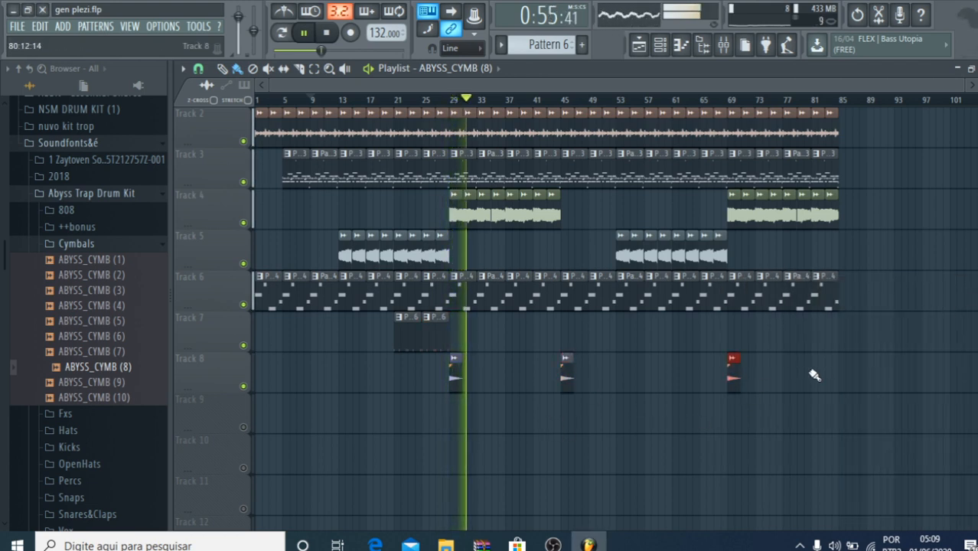
Step: Extend the repeating templove1 #2 clips on Track 2 through bar 100
click(831, 132)
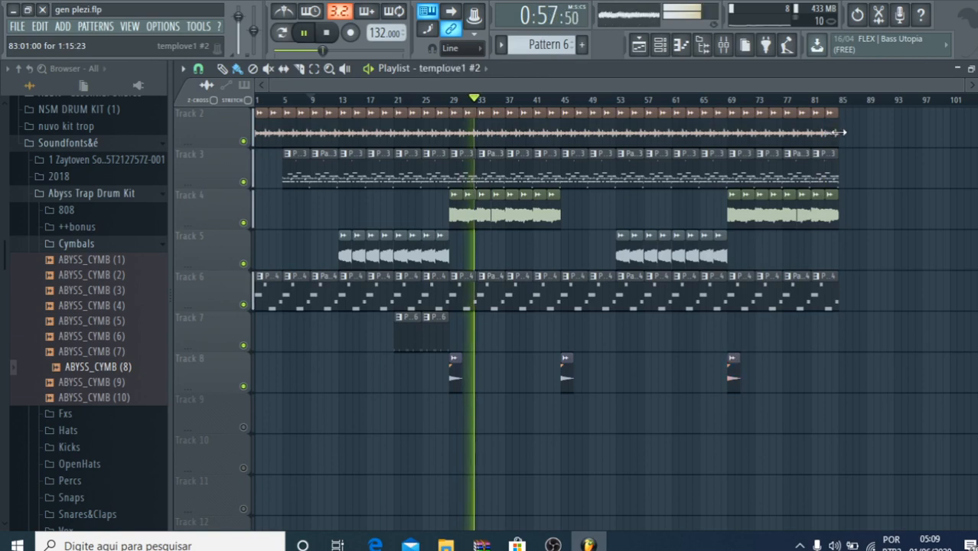
drag(847, 133, 949, 133)
click(811, 172)
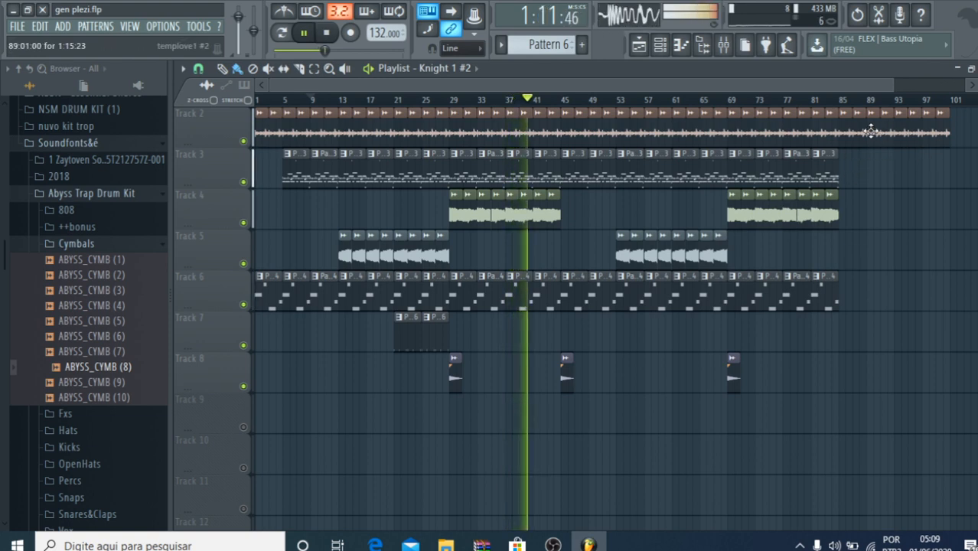
Step: Trim the repeating templove1 #2 clips on Track 2 back to bar 93 and look over the mixer levels
drag(870, 131, 894, 150)
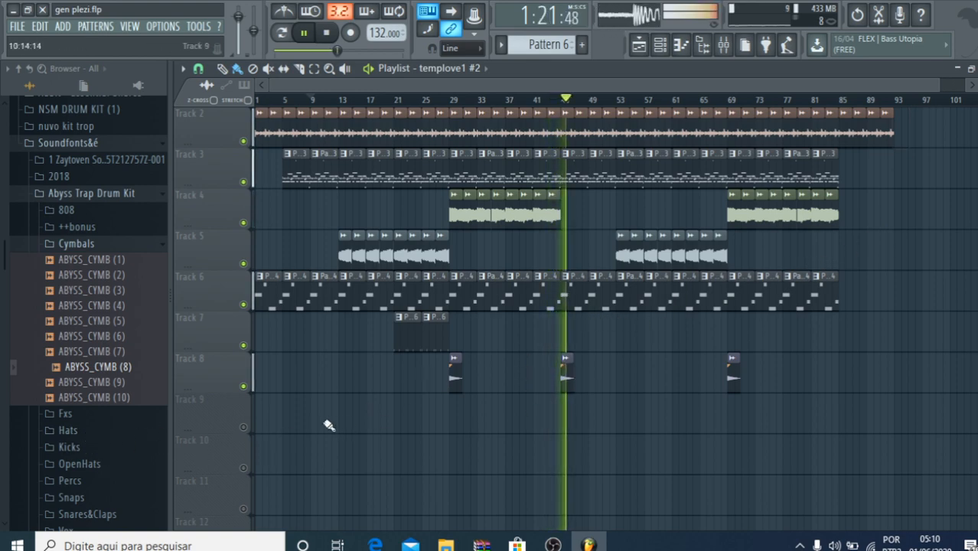
click(723, 45)
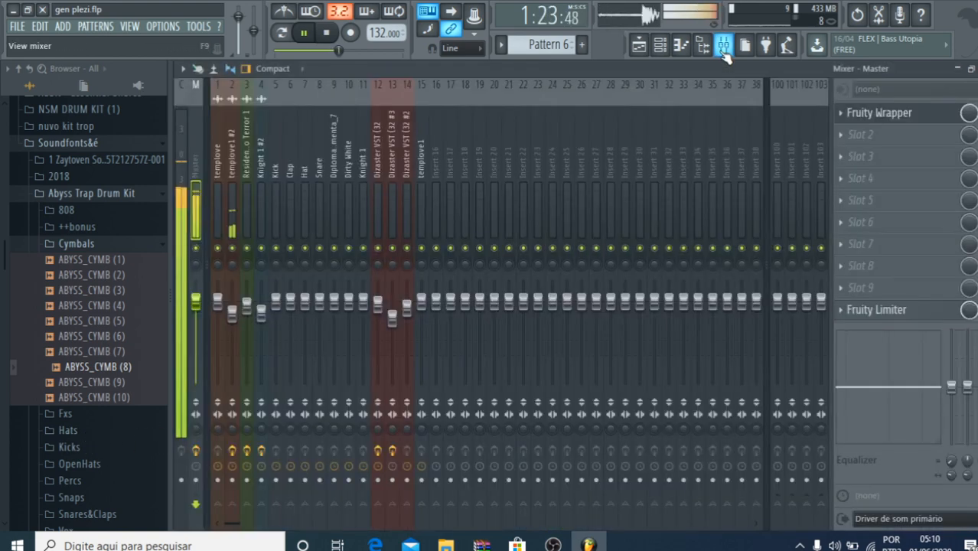
click(723, 46)
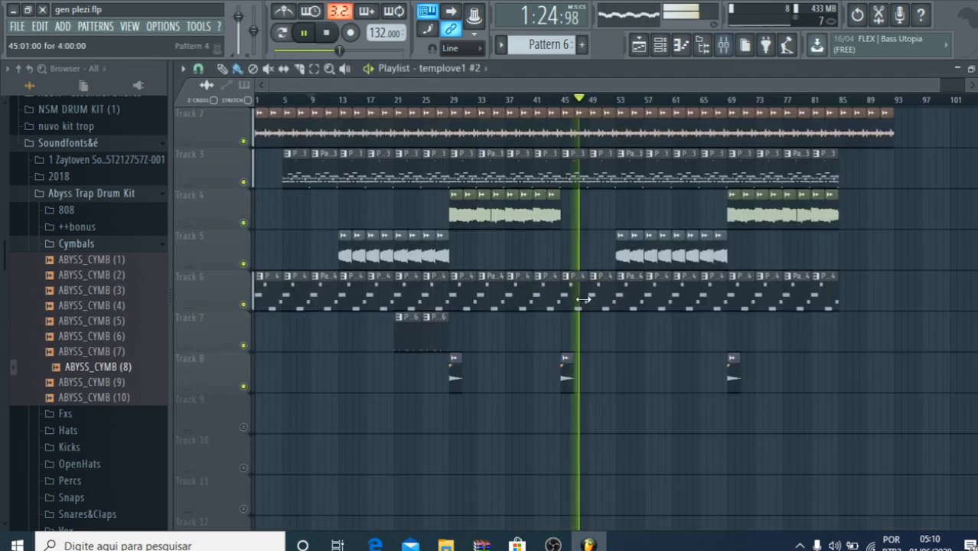
Step: Route the ABYSS_CYMB (8) clip to mixer track 16 and lower its fader to about -6.4 dB
double_click(565, 380)
double_click(615, 215)
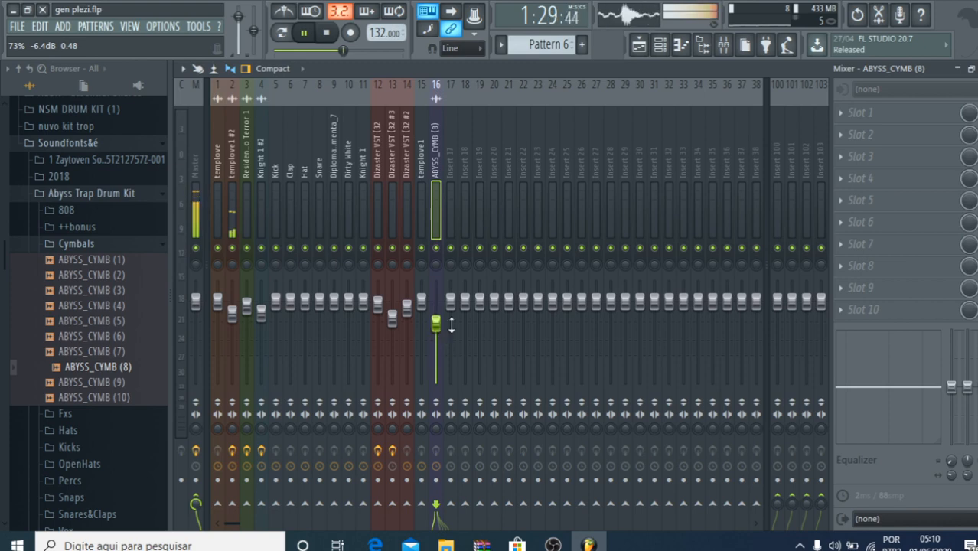
click(635, 49)
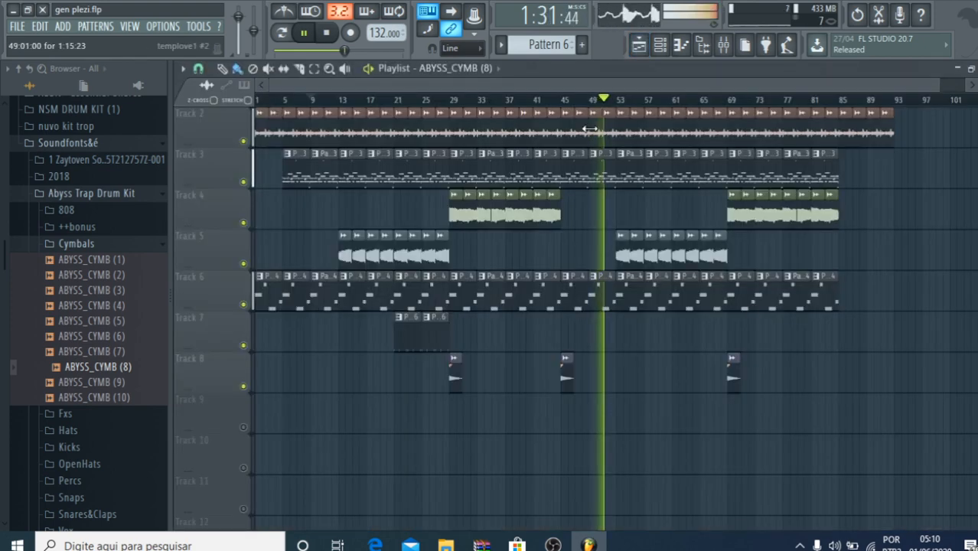
Step: Add an ABYSS_CYMB (8) clip at bar 53 on Track 8 and delete the Track 2 clips between bars 45 and 53
click(618, 387)
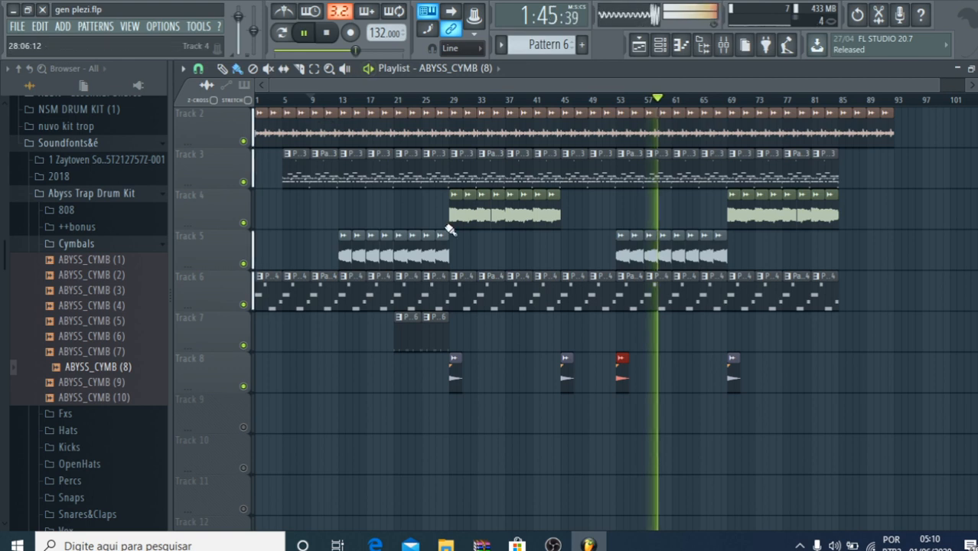
click(564, 102)
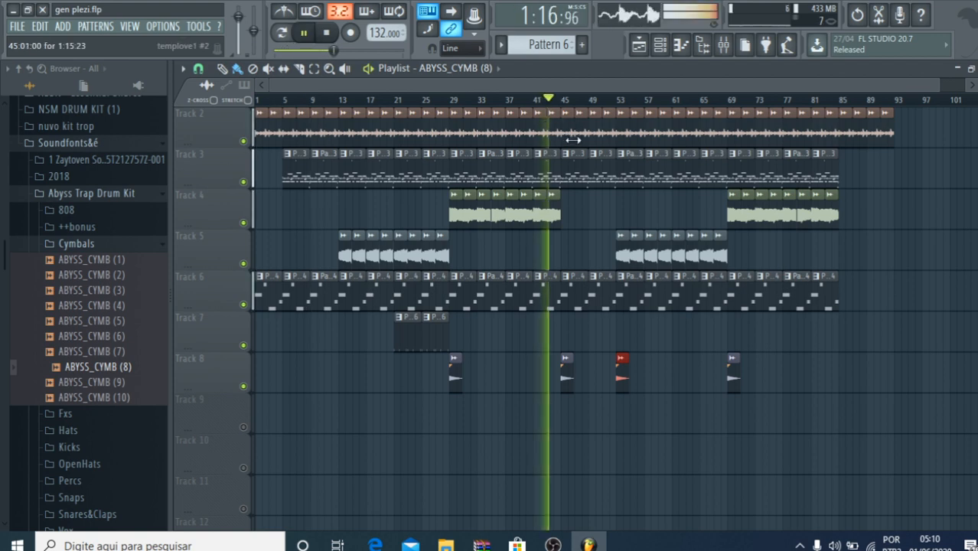
mouse_move(572, 140)
mouse_down()
mouse_move(582, 131)
mouse_move(610, 143)
mouse_up()
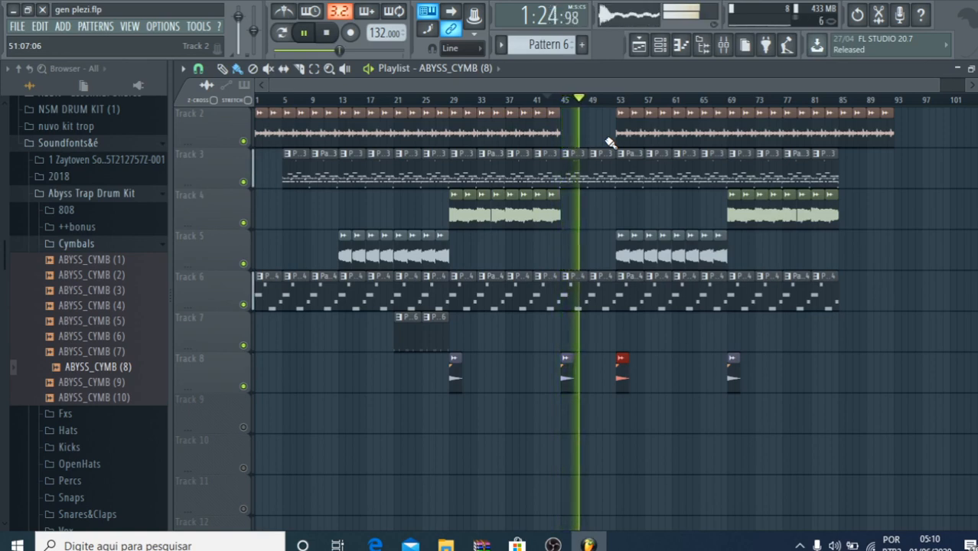
Step: Audition ABYSS_PERC (16) from the Abyss percussion samples and place it on Track 9 at bar 49
click(72, 482)
click(90, 430)
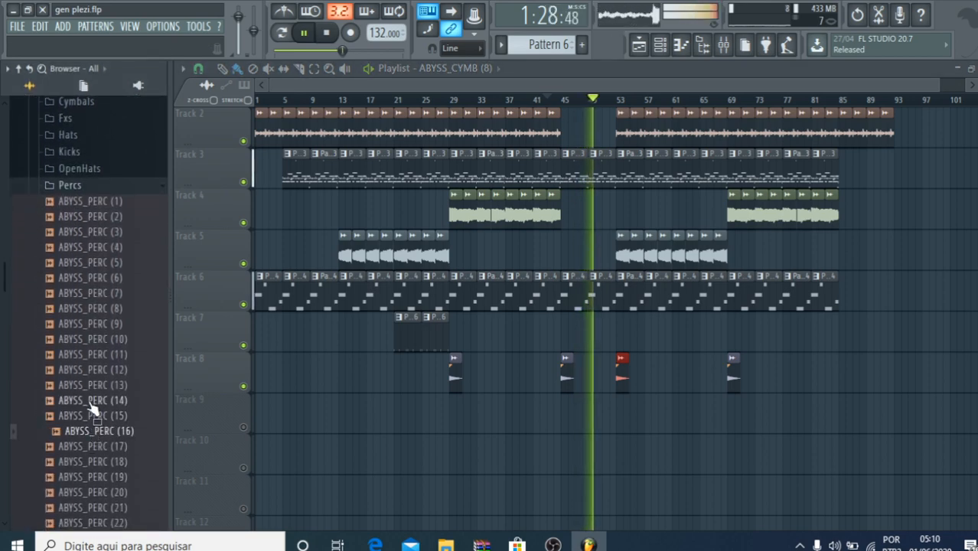
right_click(114, 436)
click(138, 390)
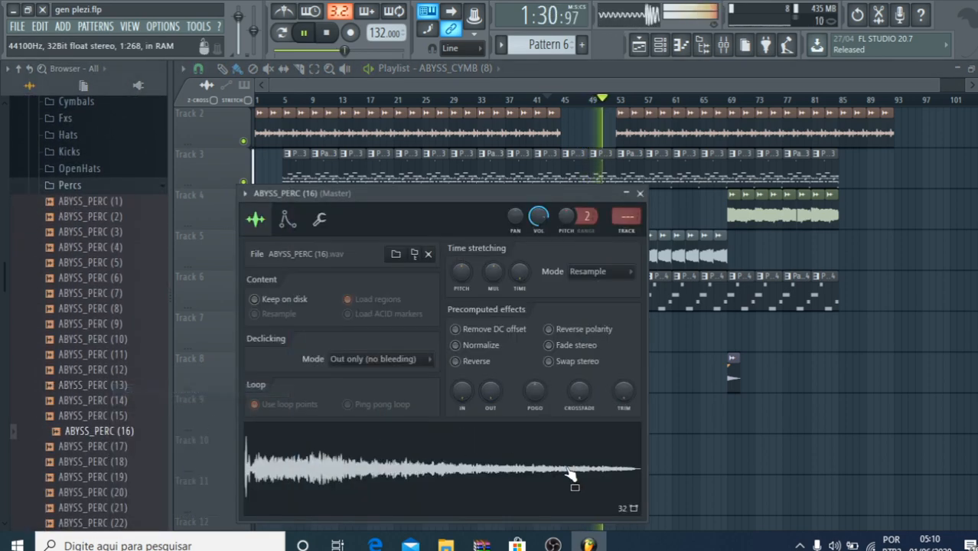
key(Escape)
drag(96, 431, 619, 389)
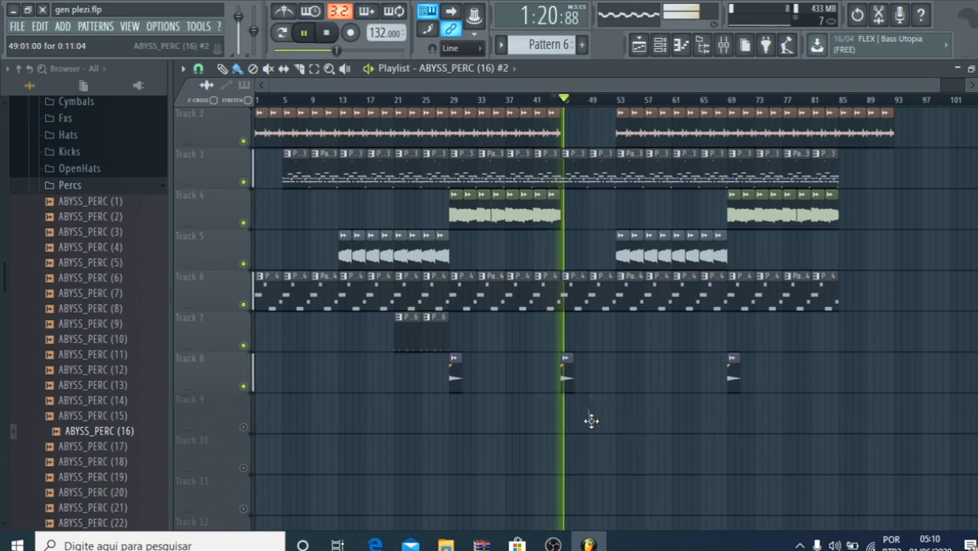
click(243, 426)
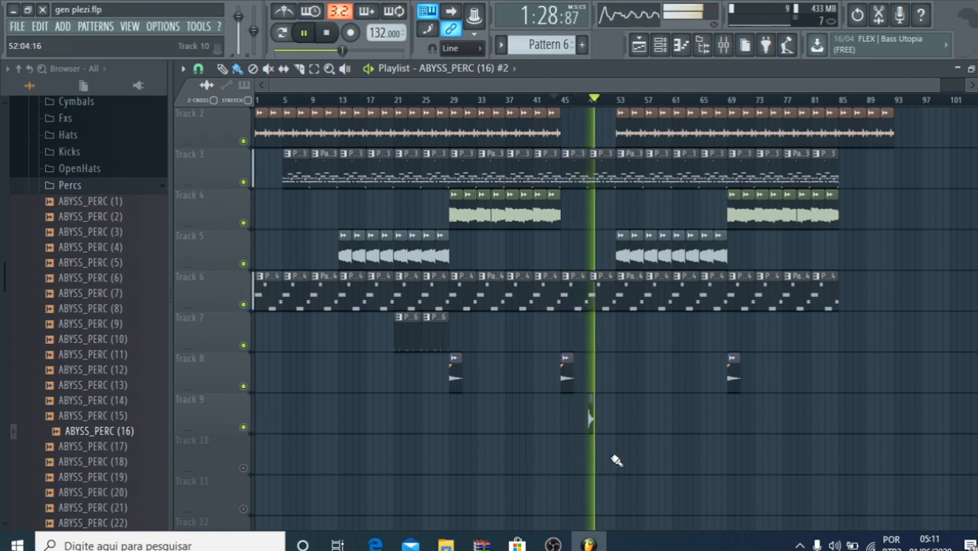
Step: Route the ABYSS_PERC (16) clip to mixer track 17 and lower its fader to about -8.0 dB
double_click(590, 414)
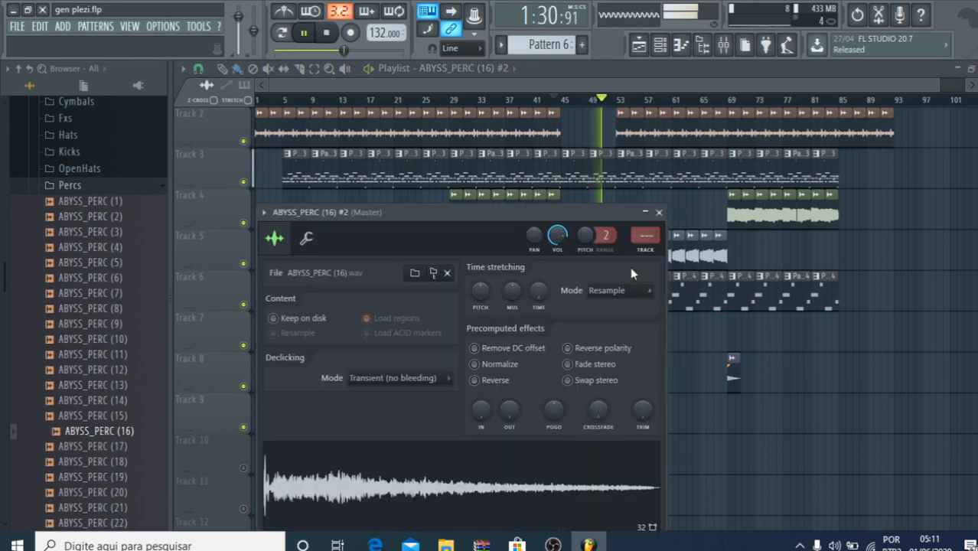
key(ctrl+l)
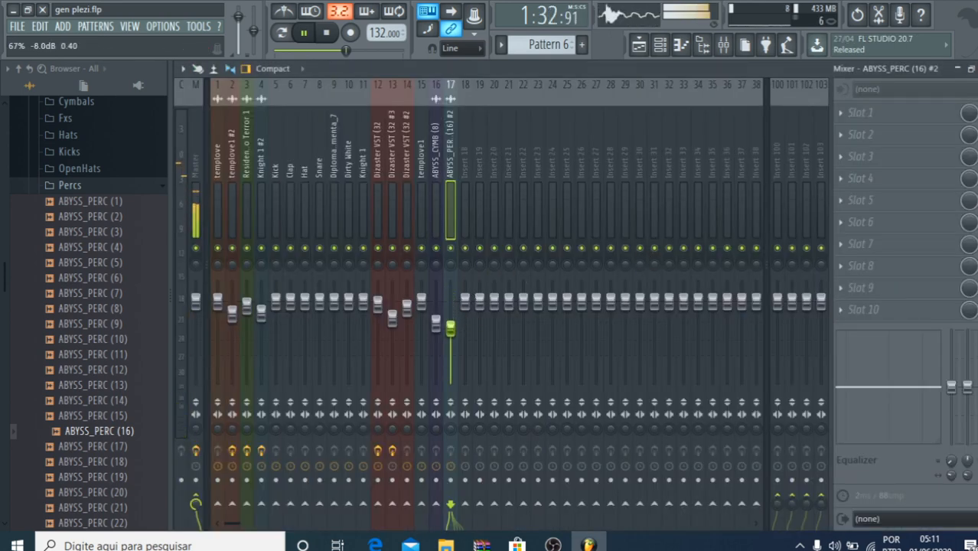
click(637, 46)
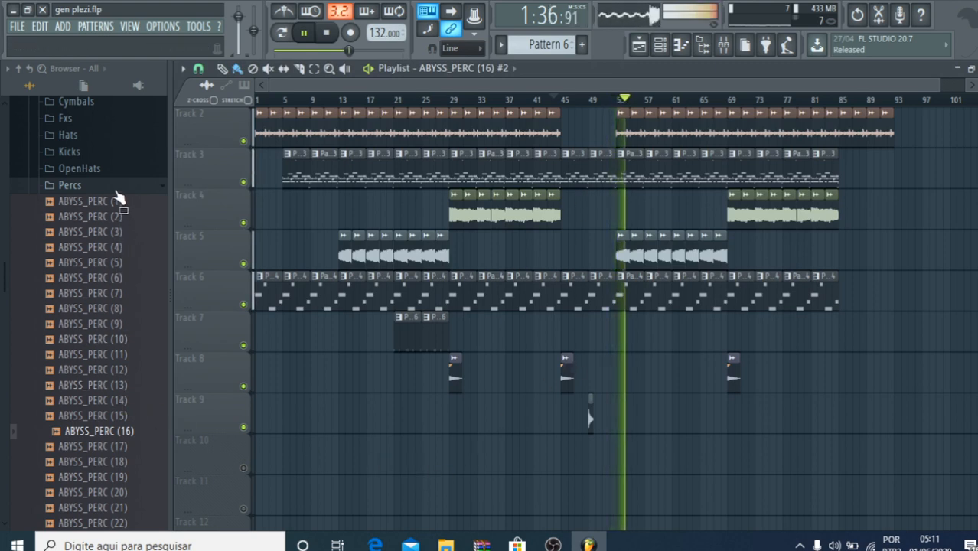
Step: Audition the kick and vox samples of the Abyss Trap Drum Kit, pausing the song to hear the vocals alone
click(71, 151)
click(86, 182)
scroll(84, 382, down, 5)
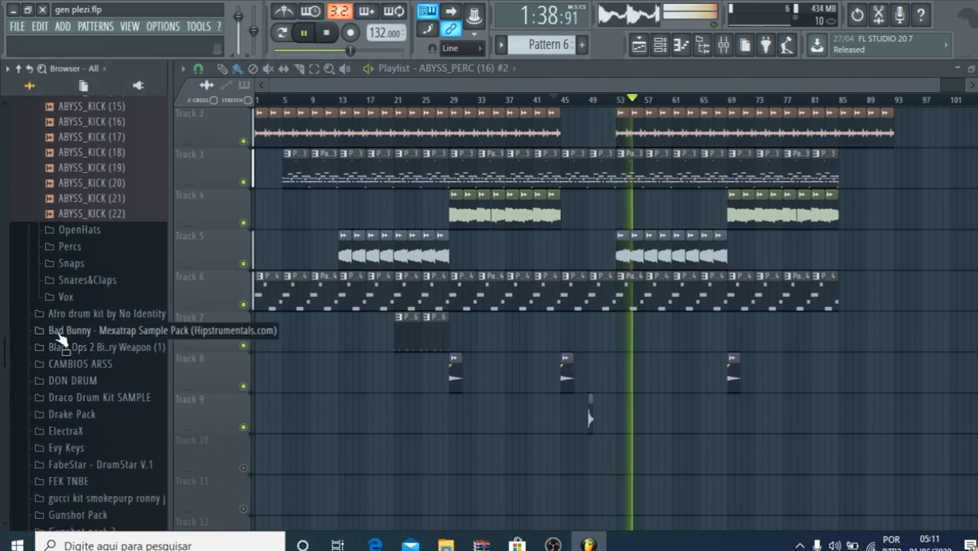
click(65, 296)
click(85, 327)
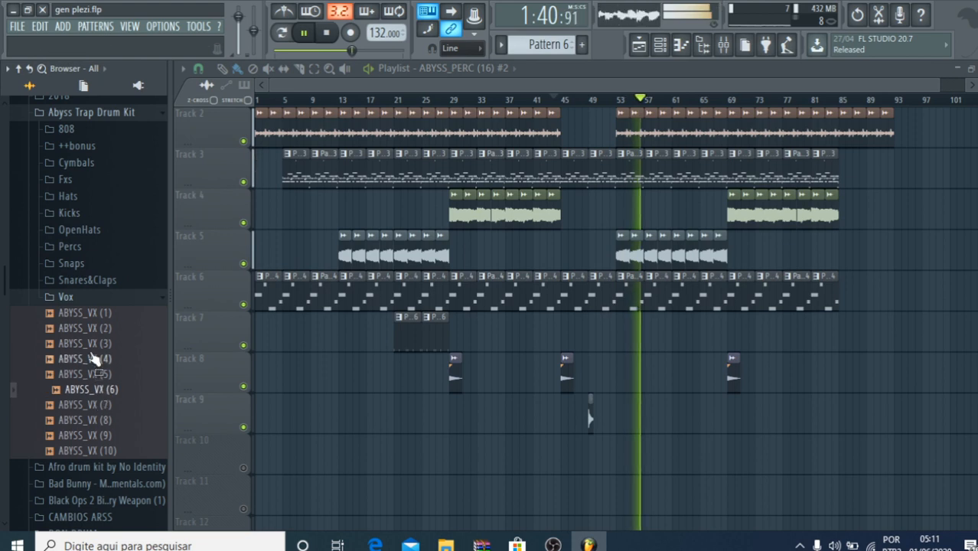
click(88, 329)
key(space)
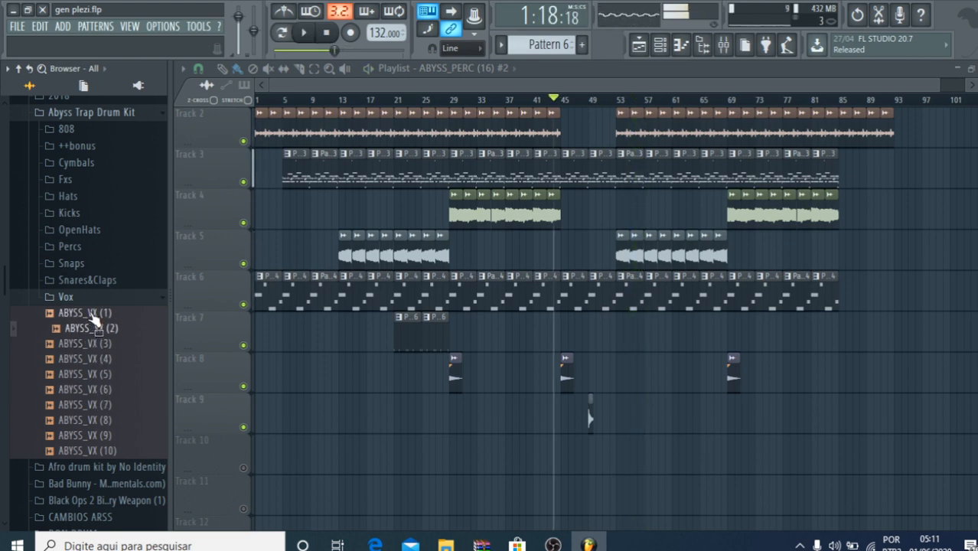
click(90, 313)
click(107, 404)
click(107, 435)
click(107, 450)
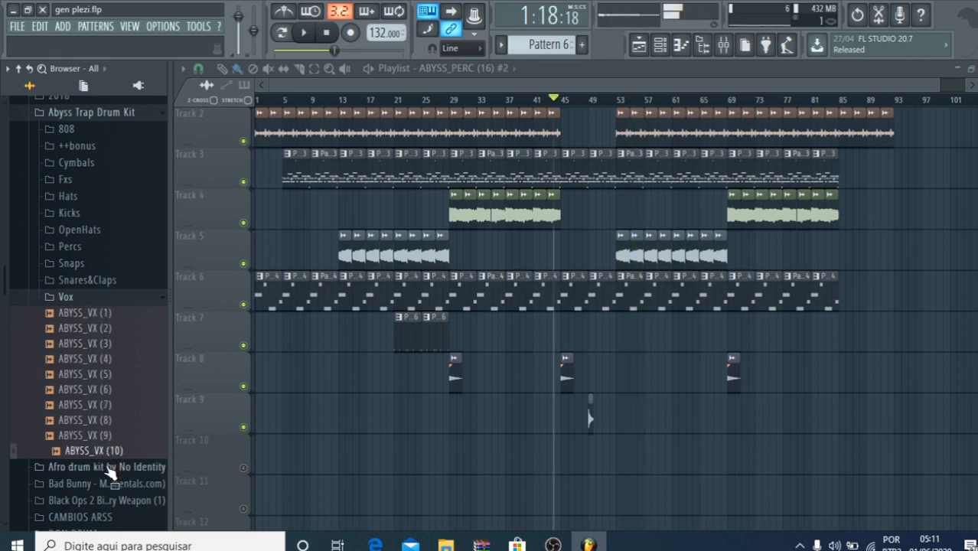
Step: Browse the CAMBIOS ARSS fills, the Draco Drum Kit SAMPLE sounds and the ElectraX presets for another accent
scroll(110, 472, down, 5)
click(76, 334)
click(81, 349)
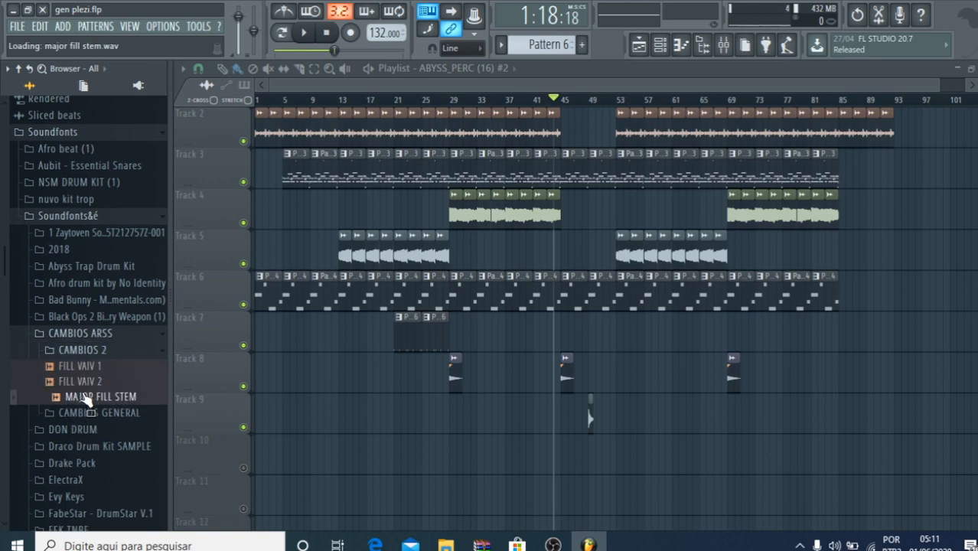
click(97, 447)
scroll(61, 466, down, 6)
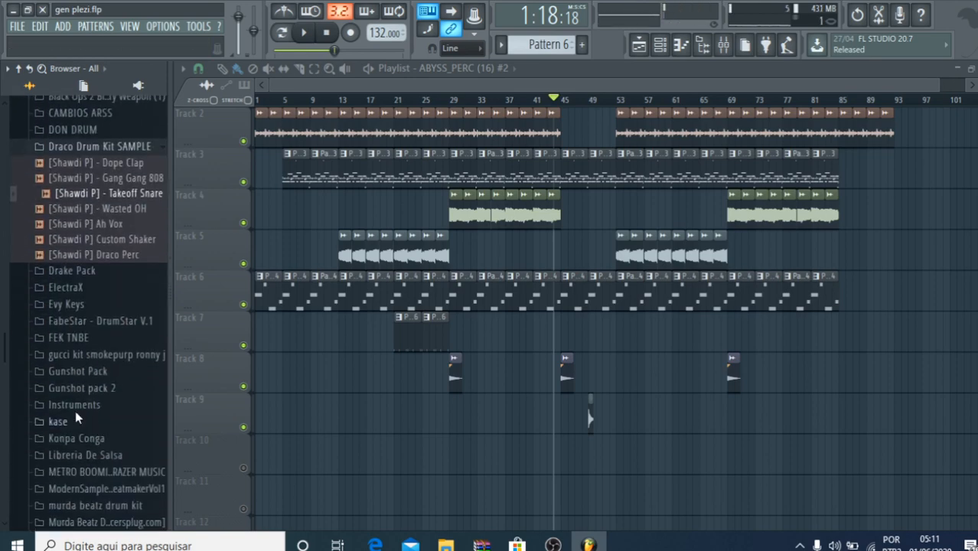
click(59, 314)
scroll(58, 281, down, 6)
click(76, 169)
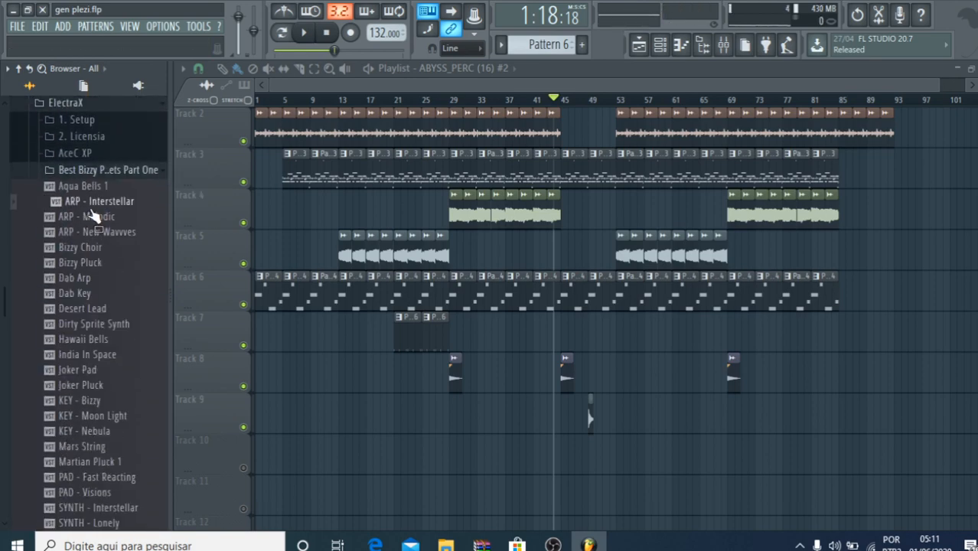
click(87, 170)
Step: Audition the drum loops and hihat loops of the Decap drum kit in the FEK TNBE folder
click(96, 303)
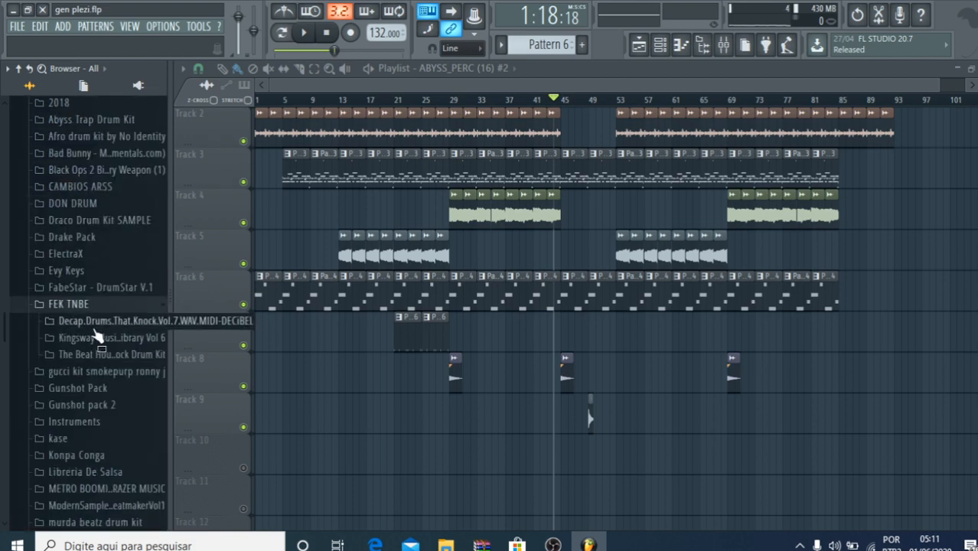
click(96, 318)
click(96, 338)
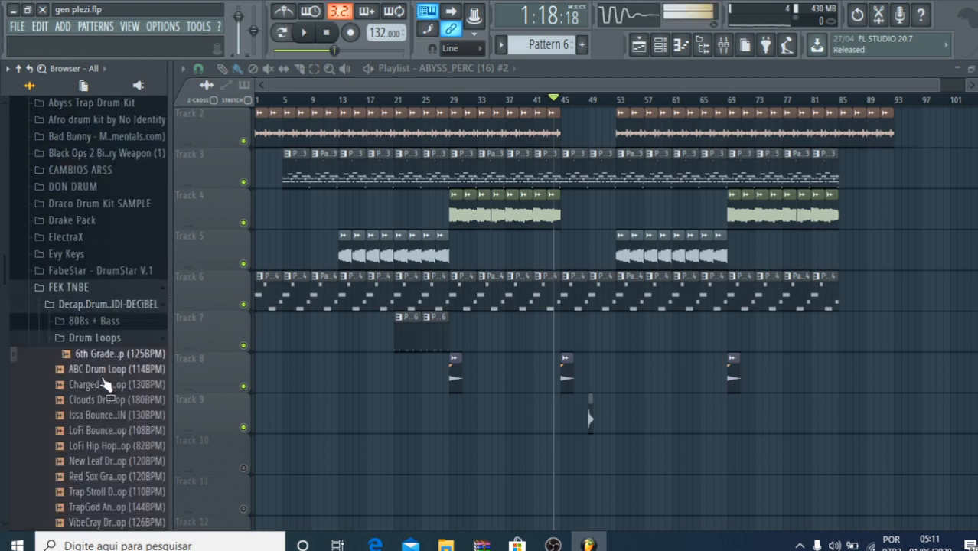
scroll(96, 359, down, 6)
click(90, 247)
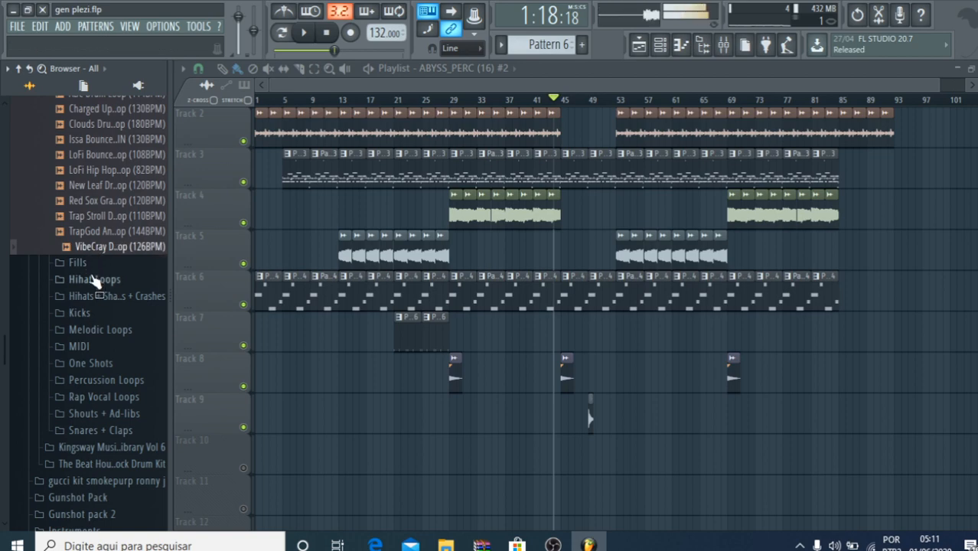
click(96, 283)
click(95, 308)
scroll(96, 321, down, 4)
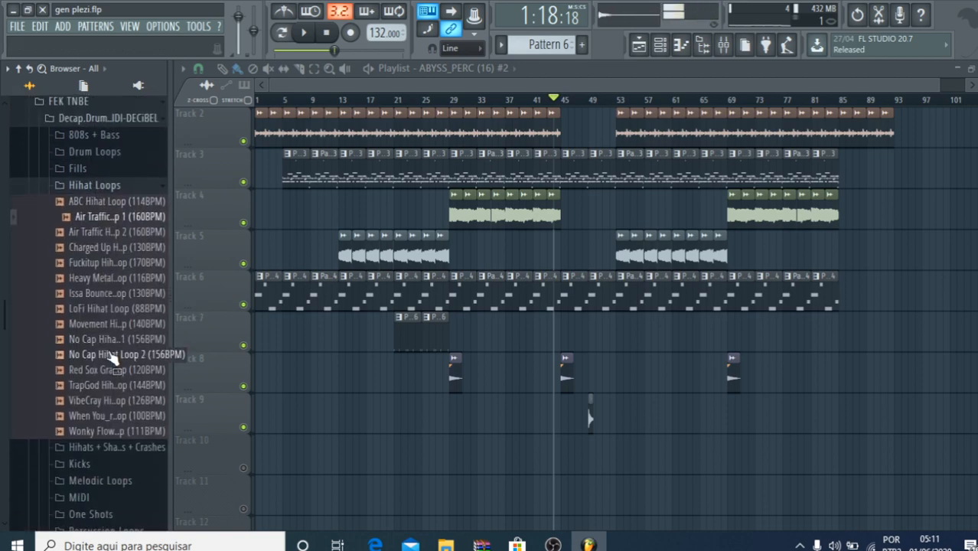
Step: Audition the Decap kit's hihat and shaker one-shots against the playing song, including Perfect Shaker Hihat 3 and Nasal Hihat
click(114, 446)
scroll(115, 459, down, 2)
click(101, 403)
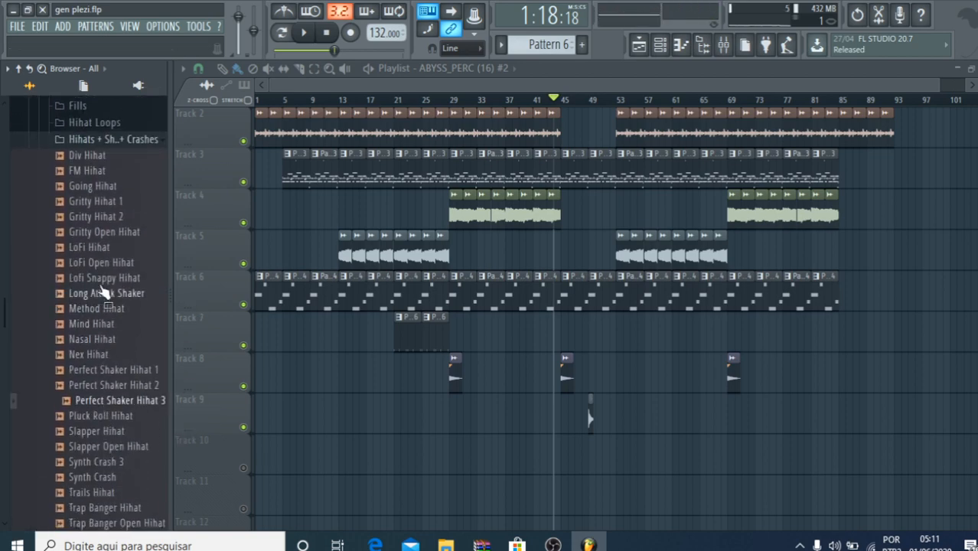
key(space)
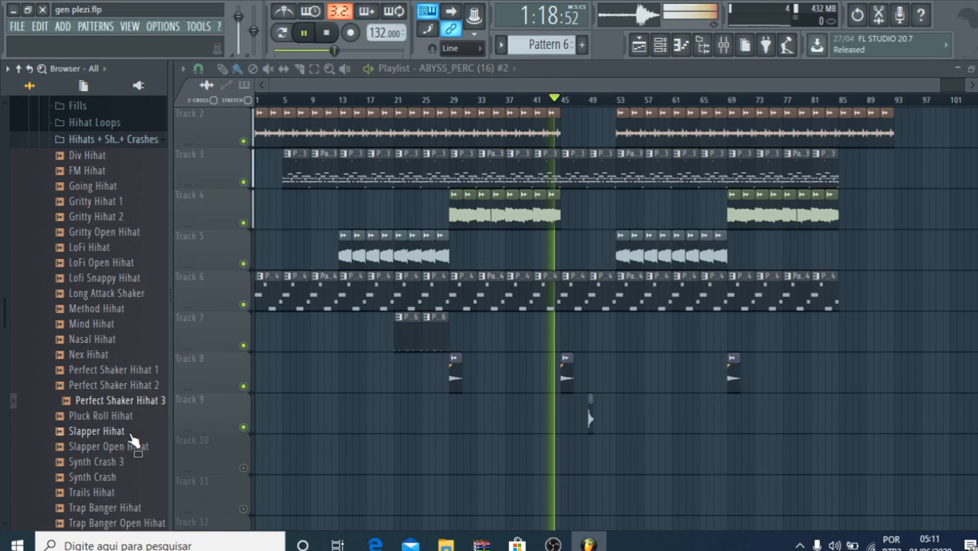
click(126, 387)
click(130, 400)
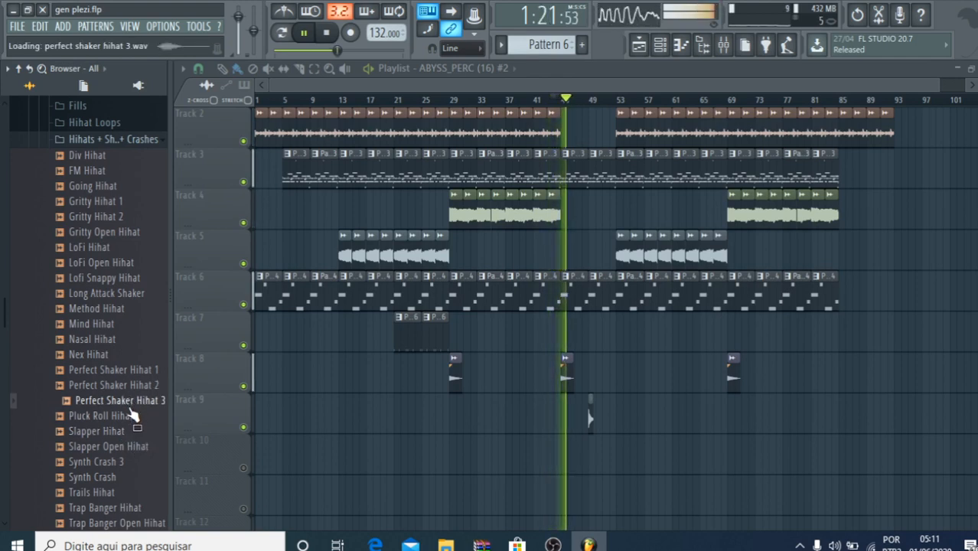
click(107, 339)
click(98, 309)
click(112, 341)
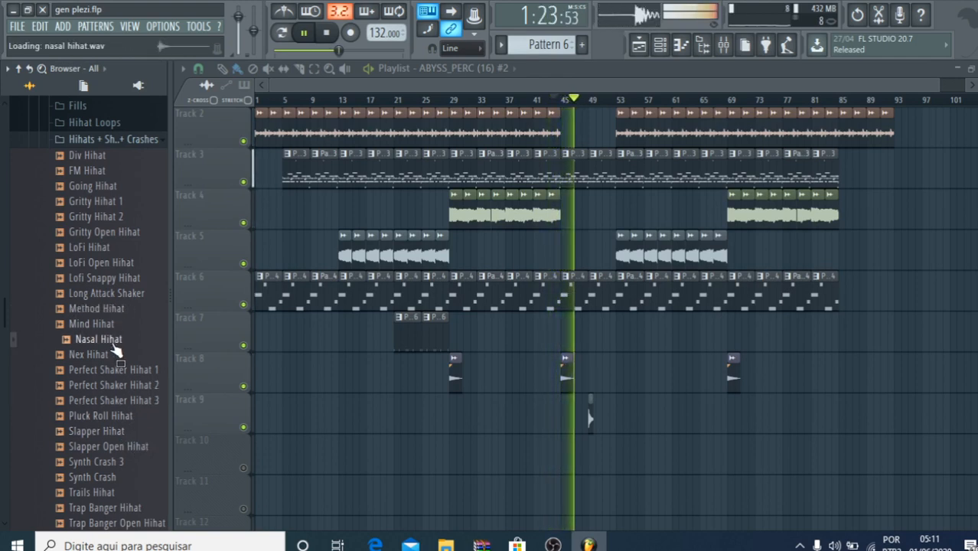
click(96, 216)
click(93, 186)
scroll(115, 314, down, 8)
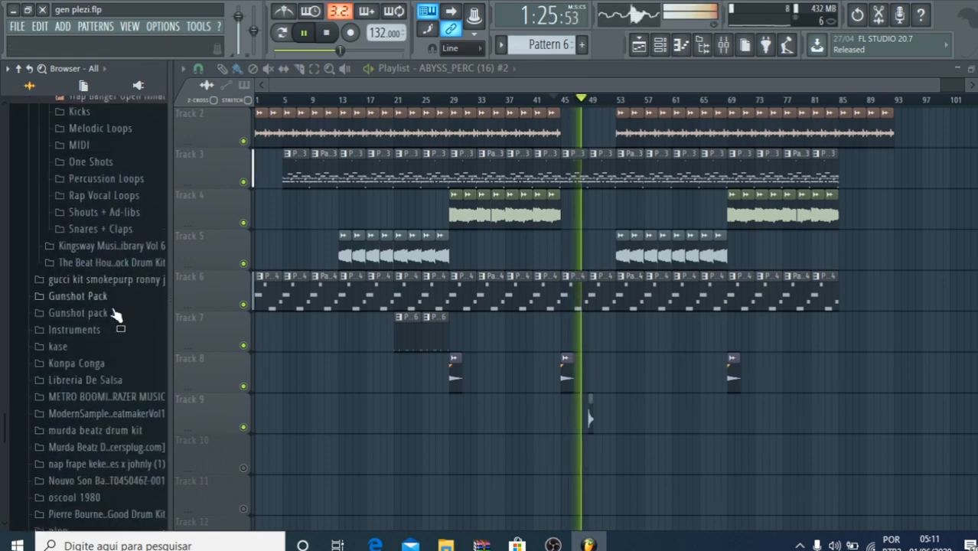
Step: Audition the Decap kit's shout ad-libs against the playing song, including Ey, Ya 1 and Yer Shout Adlib
scroll(114, 314, down, 1)
click(104, 179)
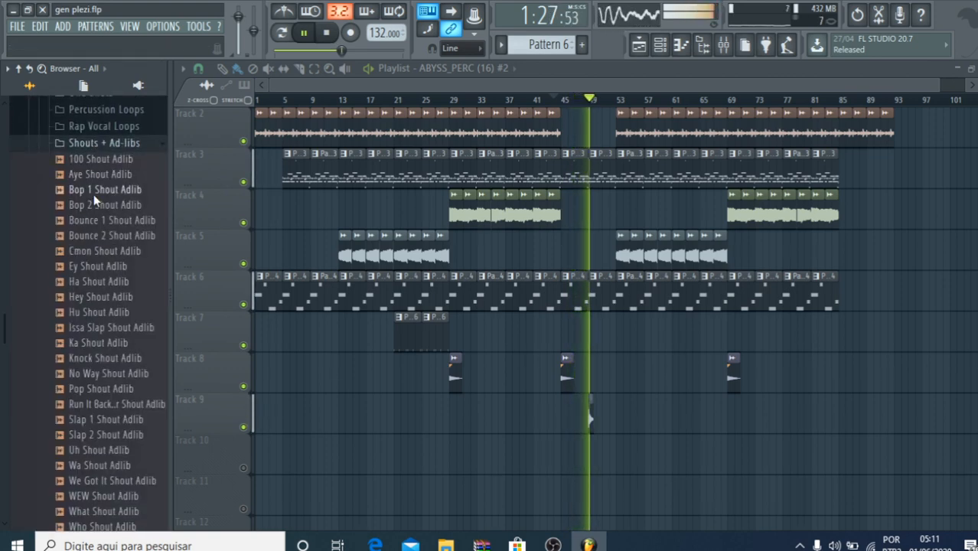
scroll(94, 194, down, 1)
click(109, 228)
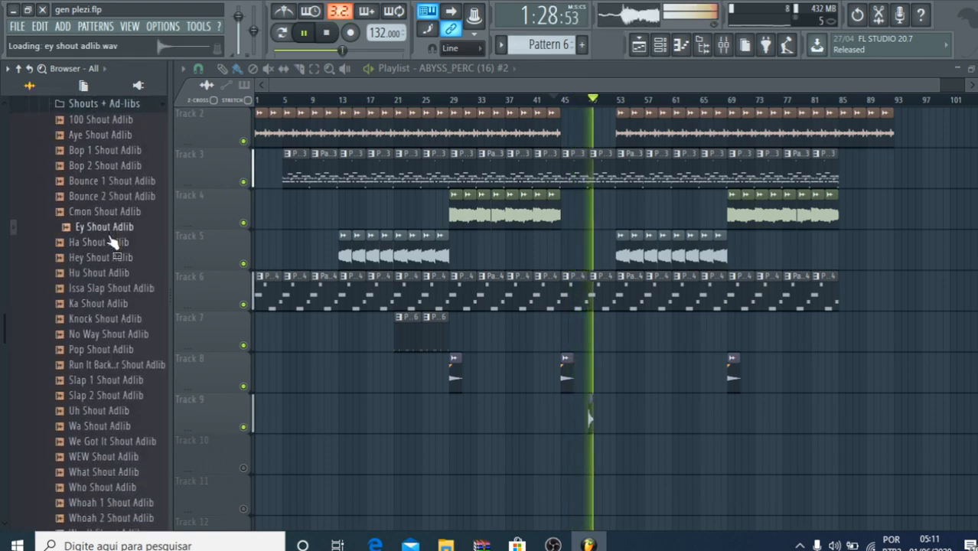
click(100, 135)
click(103, 120)
scroll(115, 252, down, 6)
click(115, 318)
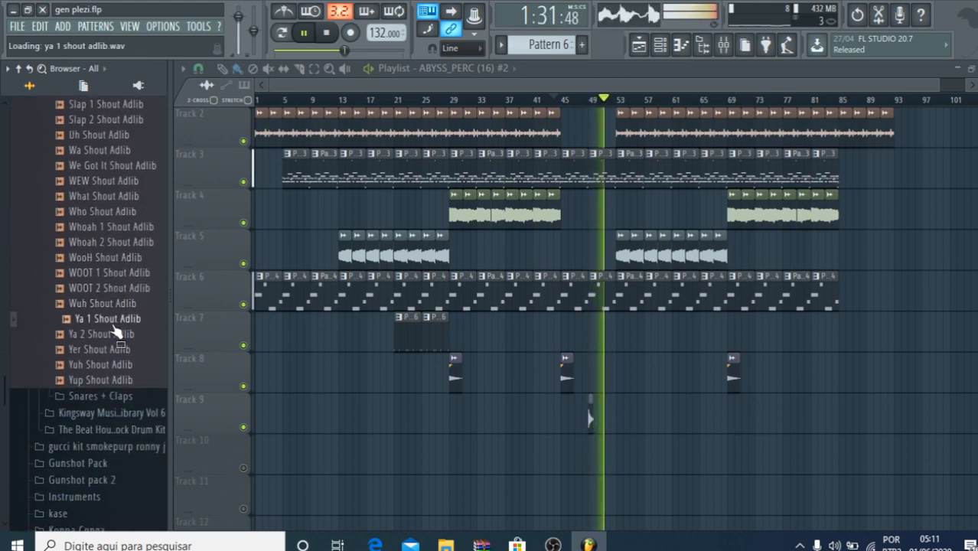
click(115, 340)
click(115, 349)
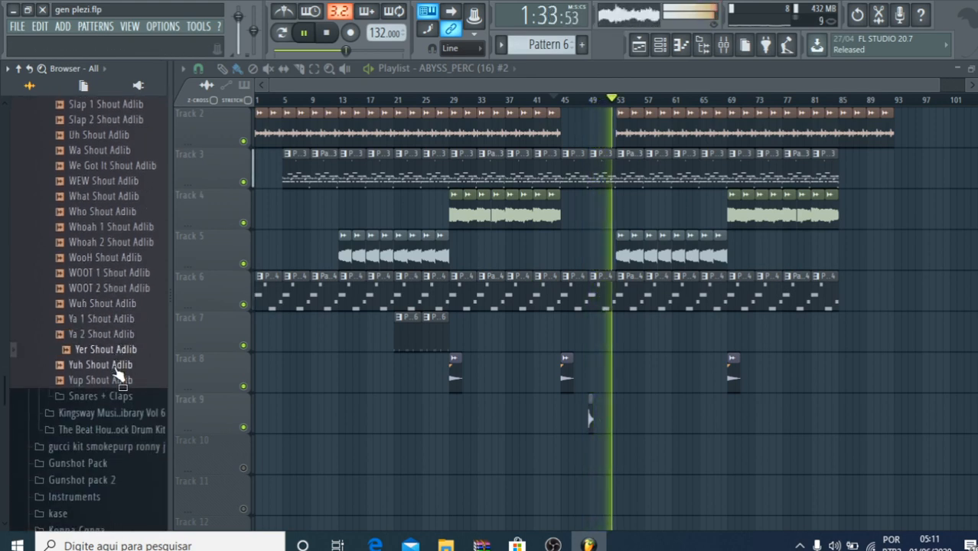
scroll(111, 371, down, 2)
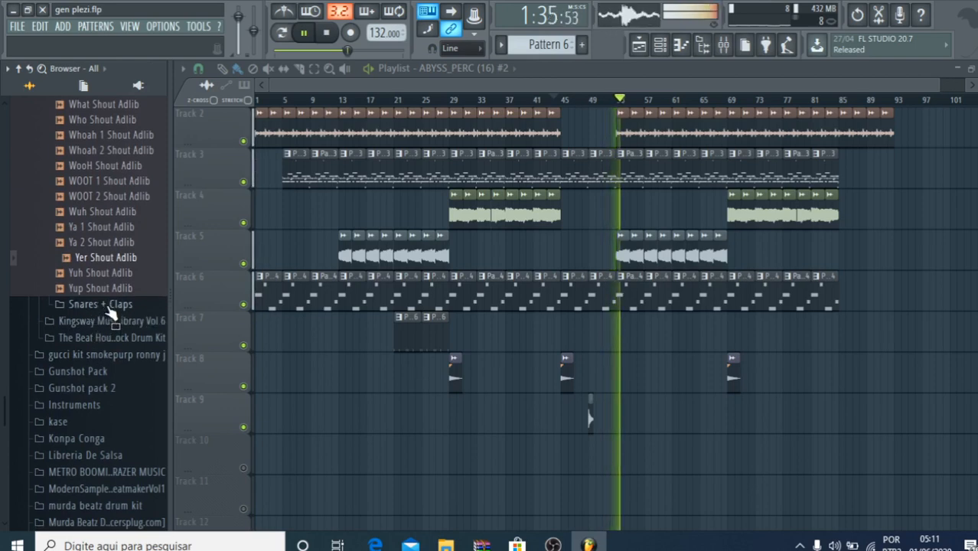
Step: Audition the Decap kit's snares and claps, including Dramatic Clap Snare
click(109, 306)
click(109, 323)
click(107, 232)
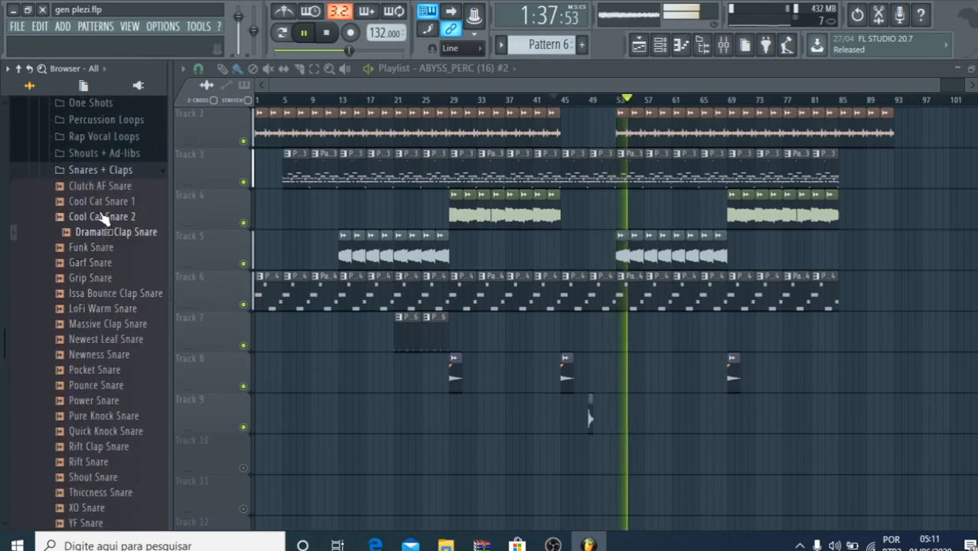
scroll(121, 306, down, 1)
scroll(121, 301, down, 6)
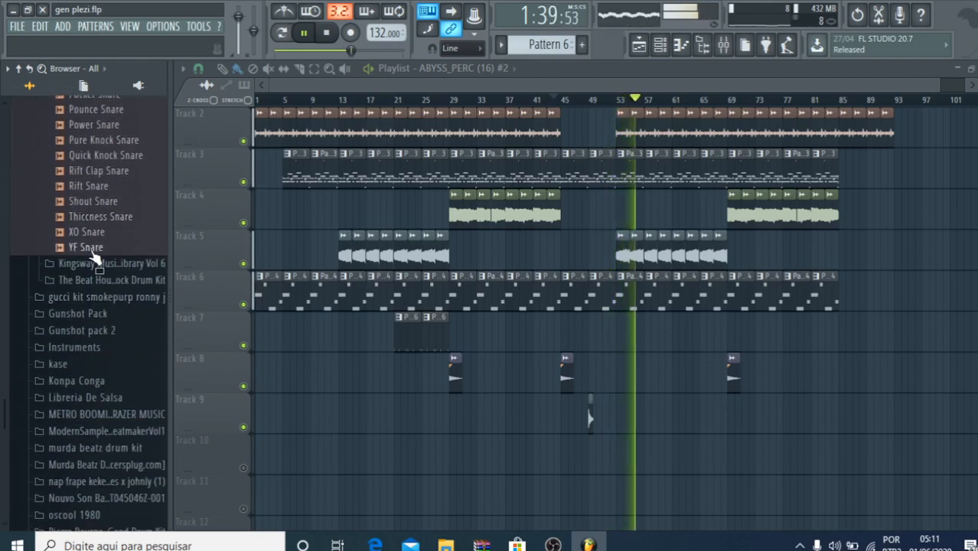
Step: Audition the Kingsway Music Library Vol. 6 loops, including 03 Salads138v2 and 01 TERCO 77 BPM
click(108, 264)
click(107, 288)
click(107, 308)
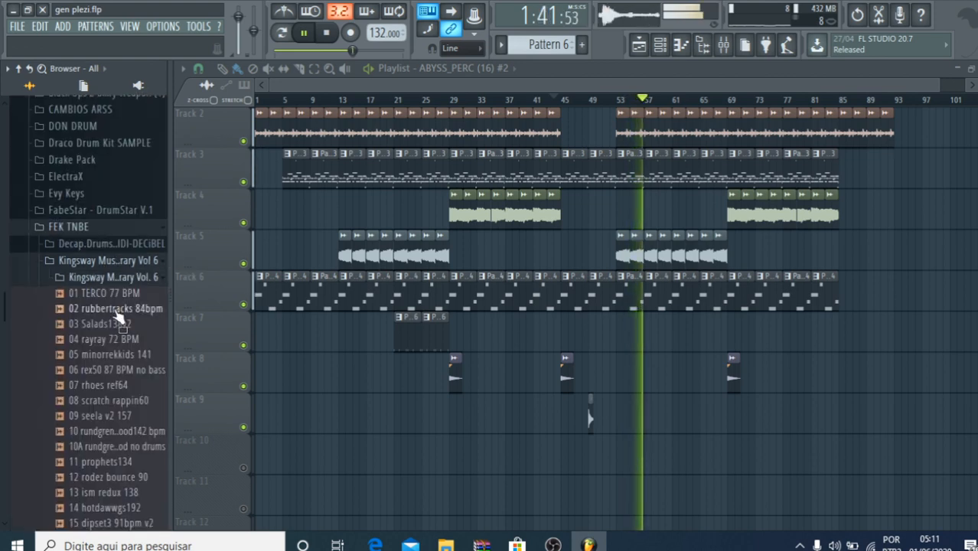
click(115, 339)
click(115, 324)
click(114, 308)
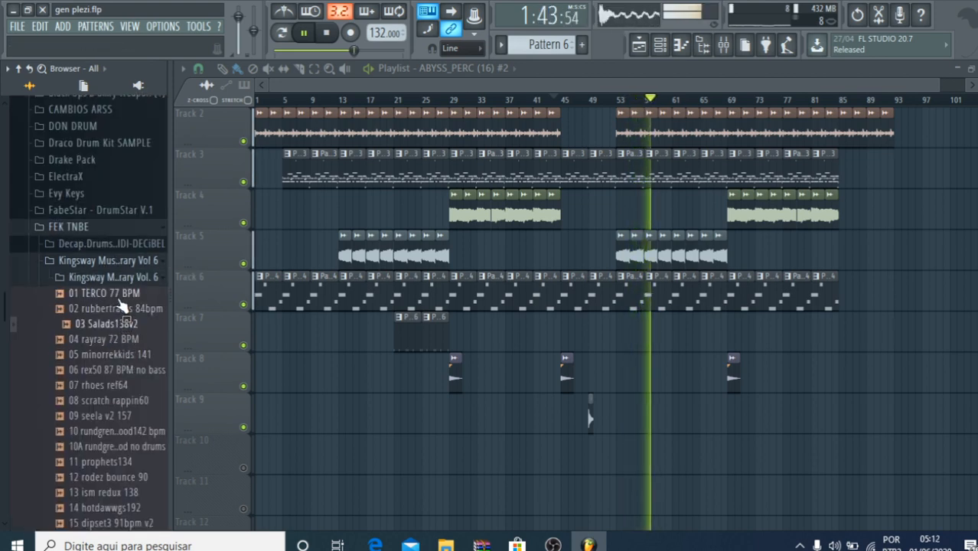
click(115, 293)
scroll(122, 299, down, 5)
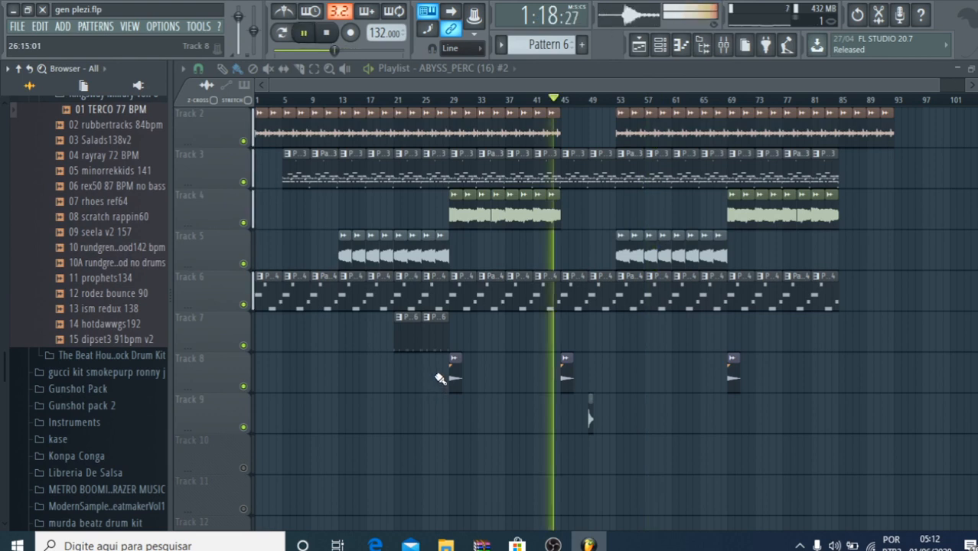
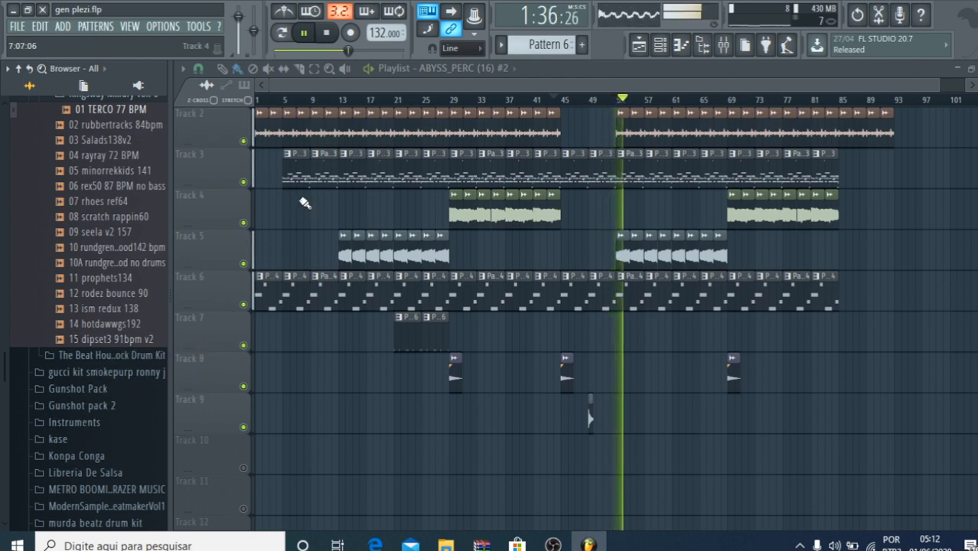
Step: Browse the 808 KNOCK samples and audition the Metro Boomin kit sounds, including BOOMIN BASS 1
click(86, 355)
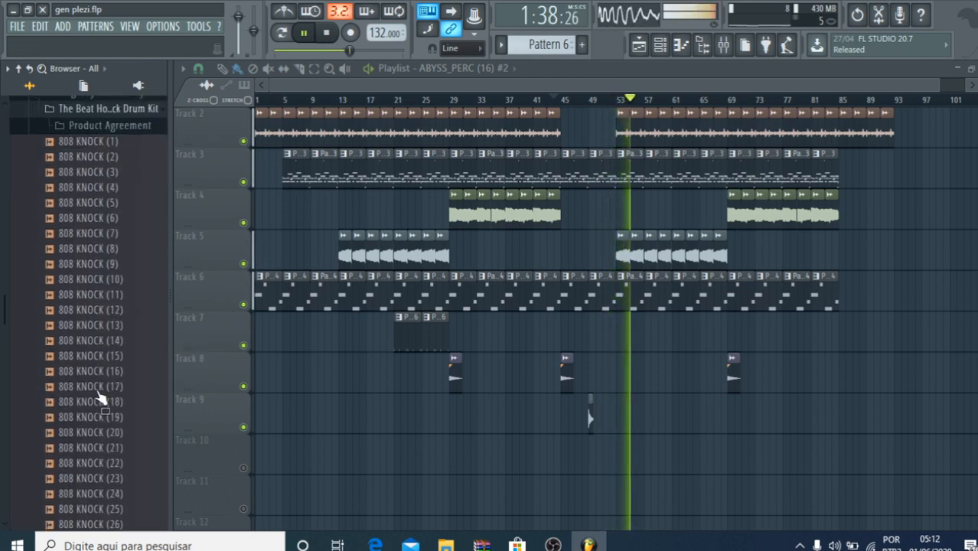
scroll(88, 322, down, 15)
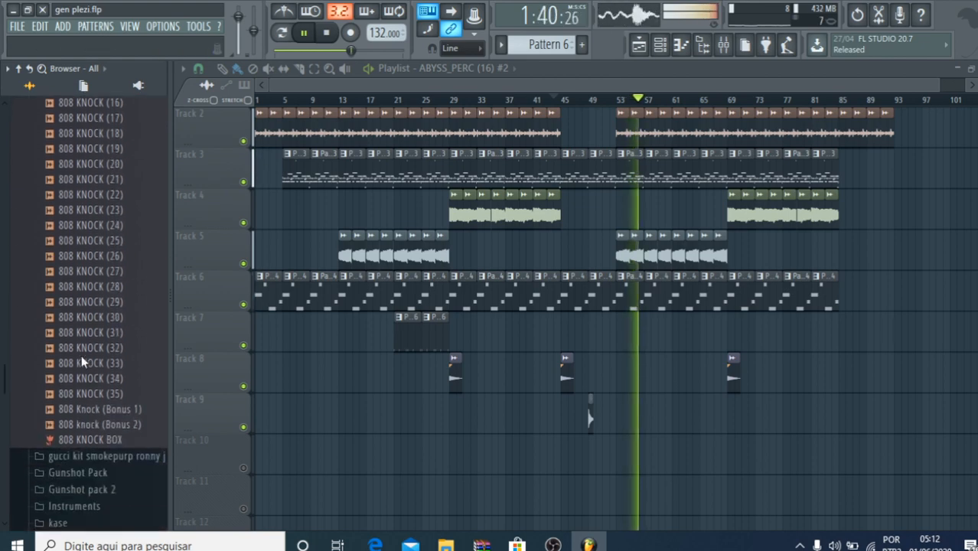
click(80, 195)
click(80, 202)
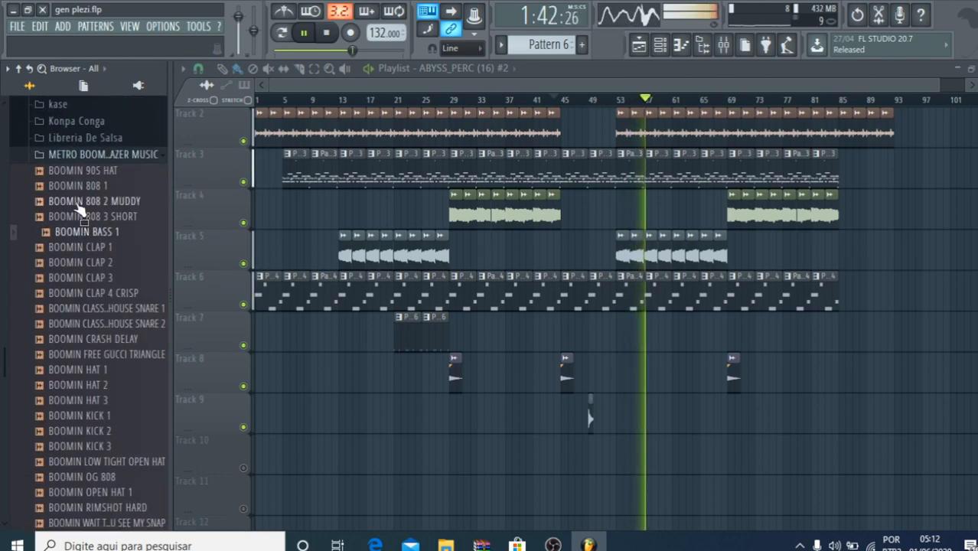
scroll(127, 414, down, 10)
Step: Audition the Starter Kit's Fx samples, including (2), (8) and (9), for a transition effect
click(70, 264)
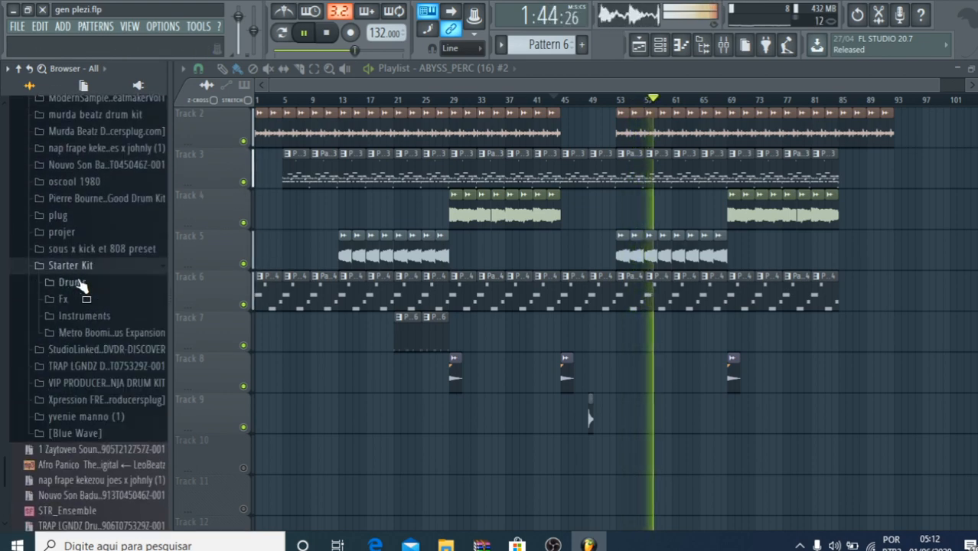
click(64, 299)
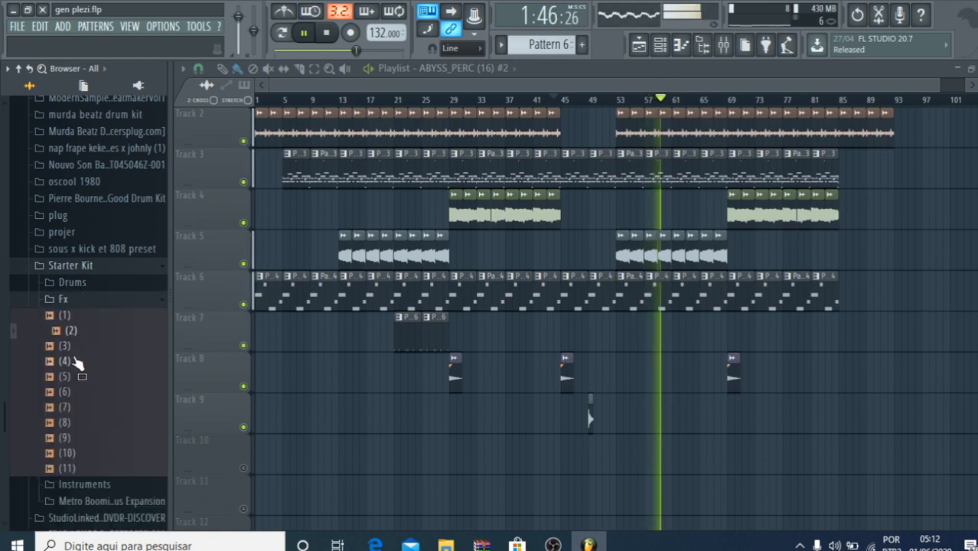
click(76, 392)
click(72, 423)
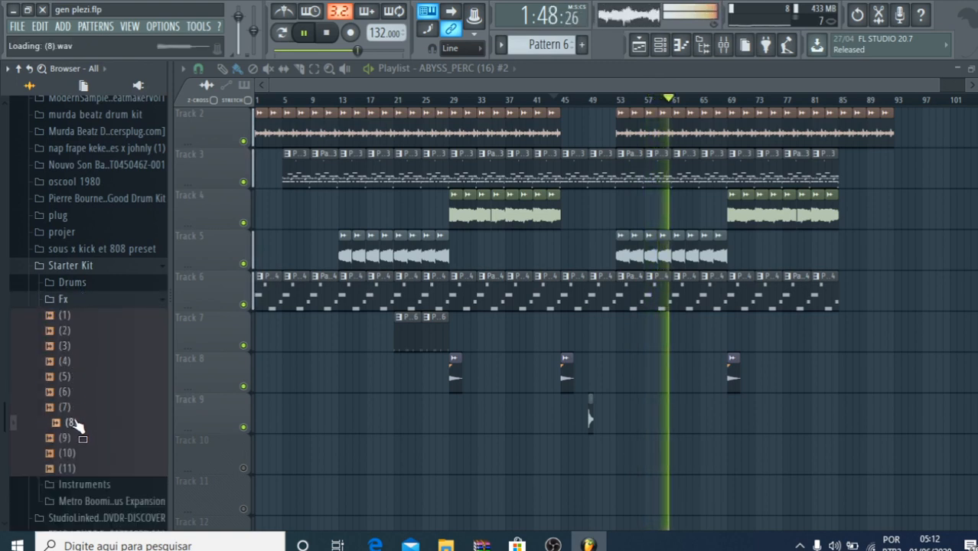
click(76, 443)
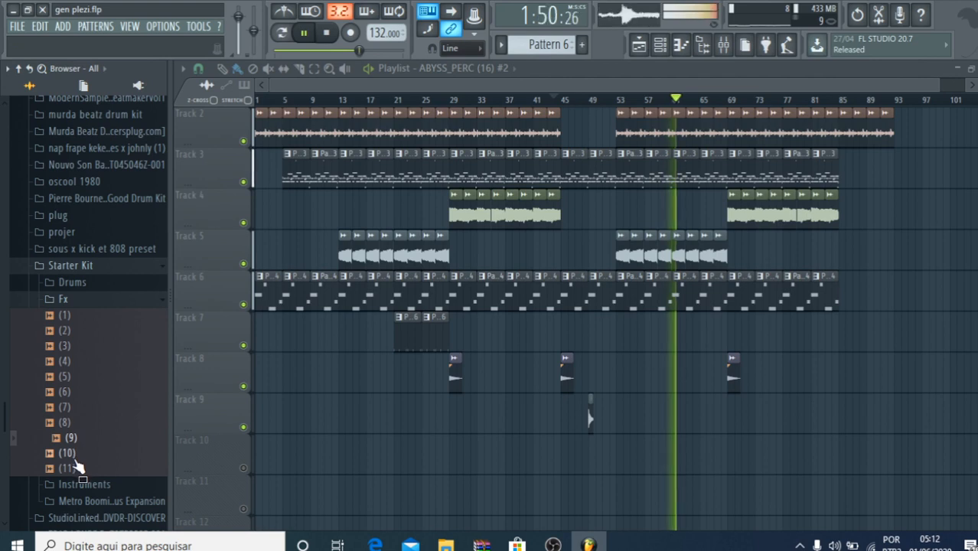
Step: Place Fx sample (9) on Track 9 just before bar 69 and route it to mixer track 18 at about -8.3 dB
drag(71, 455, 710, 434)
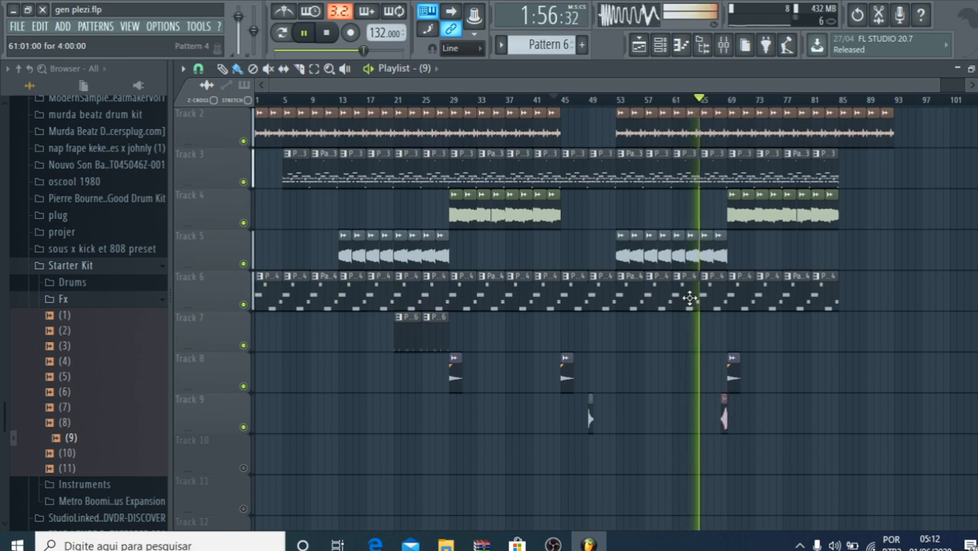
double_click(723, 412)
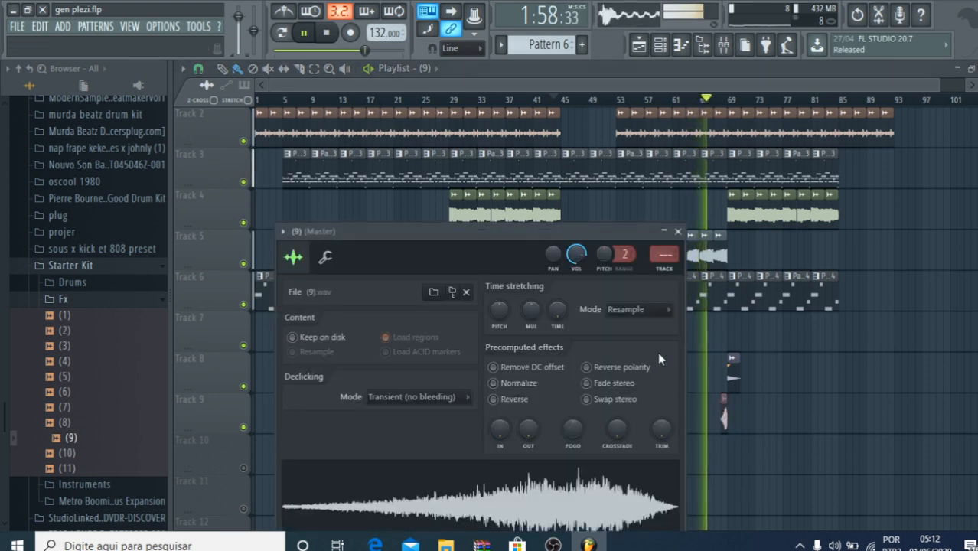
click(663, 253)
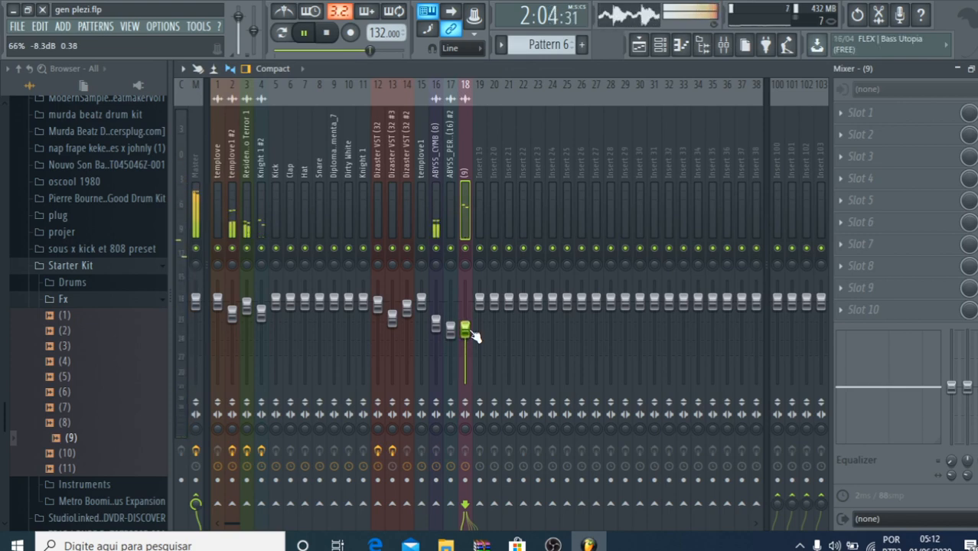
click(639, 45)
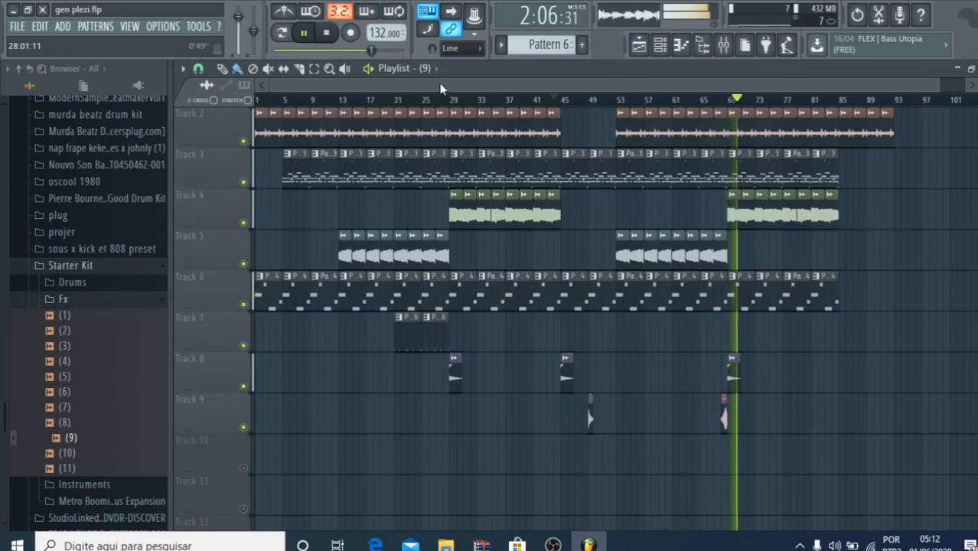
Step: Extend the (9) effect clip on Track 9 so it ends at bar 69, and replay from about bar 67
drag(440, 88, 747, 111)
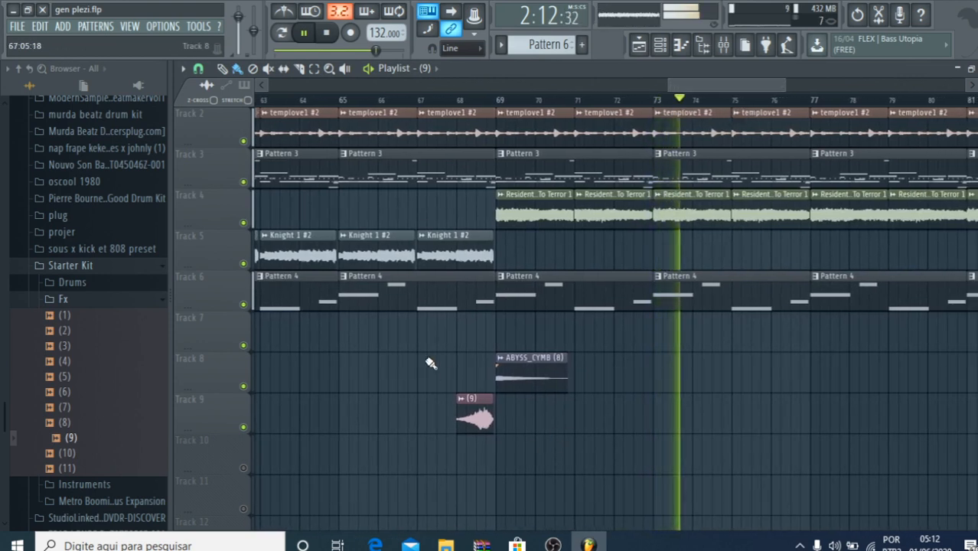
double_click(472, 413)
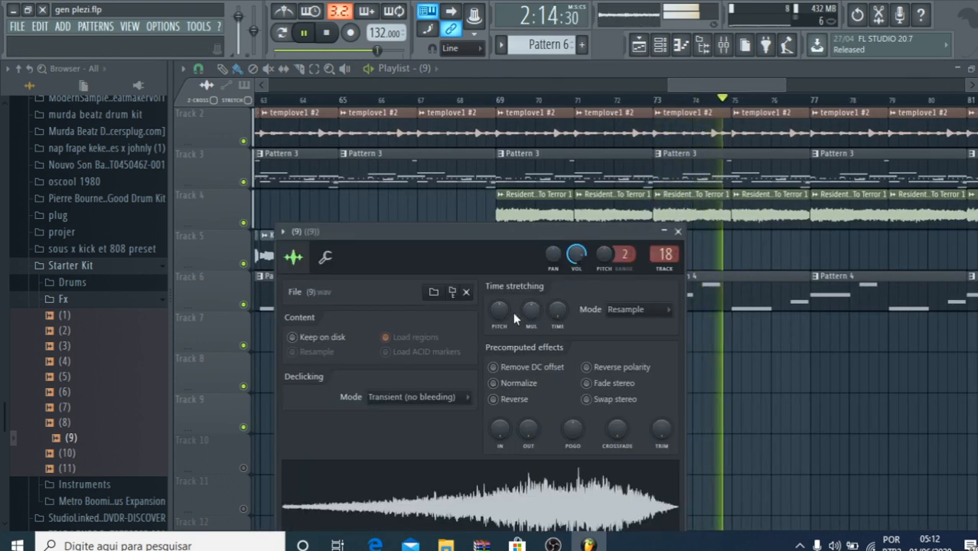
drag(498, 231, 260, 219)
click(429, 102)
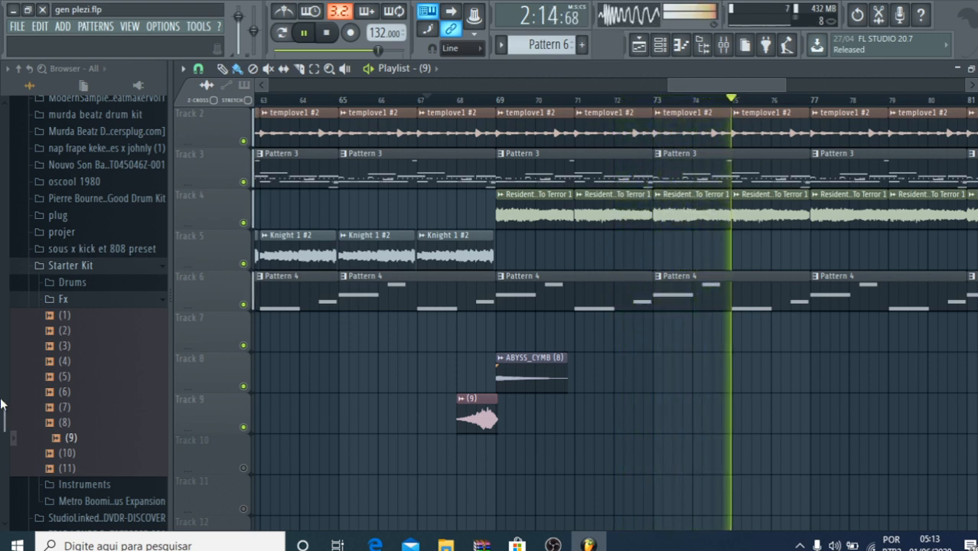
Step: Audition the Pierre Bourne kit's crashes and place COH Crash (3) on Track 8 at bar 81
click(72, 199)
click(70, 249)
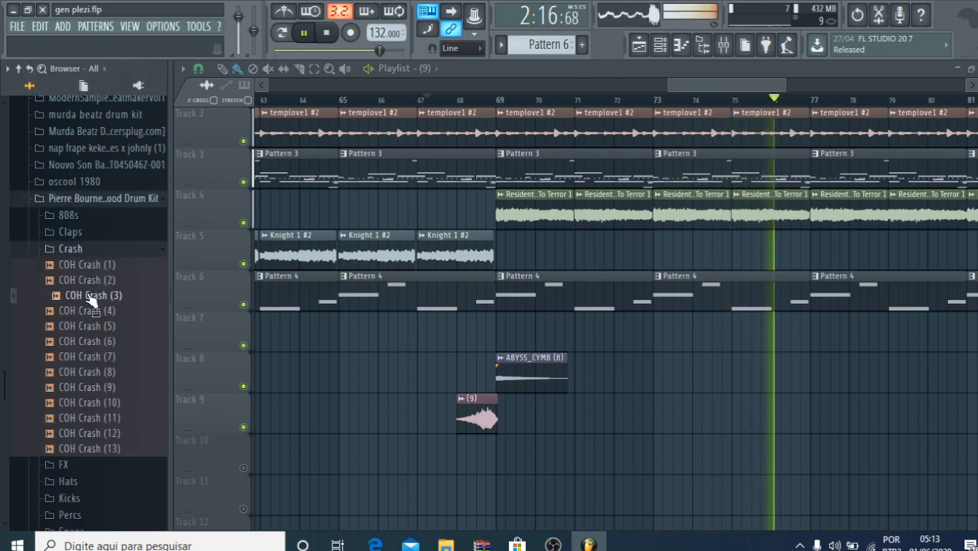
click(88, 296)
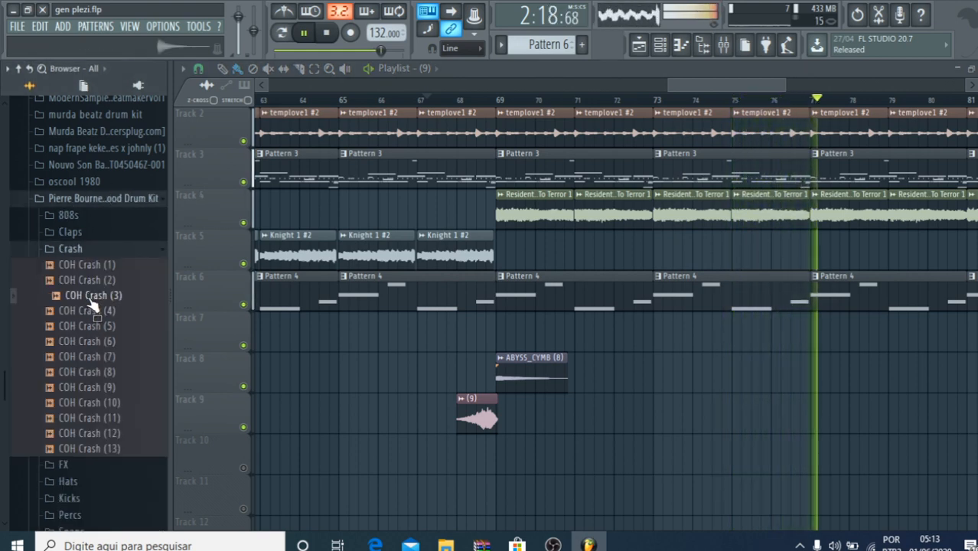
drag(90, 304, 956, 383)
Step: Route the COH Crash (3) clip to mixer track 19 and lower its level to about -10.9 dB
click(725, 98)
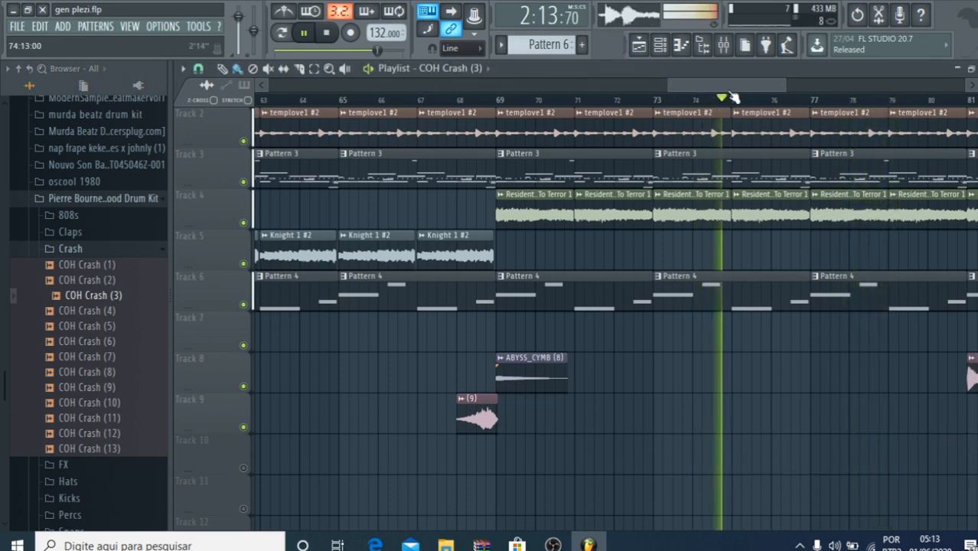
click(781, 98)
drag(781, 85, 915, 86)
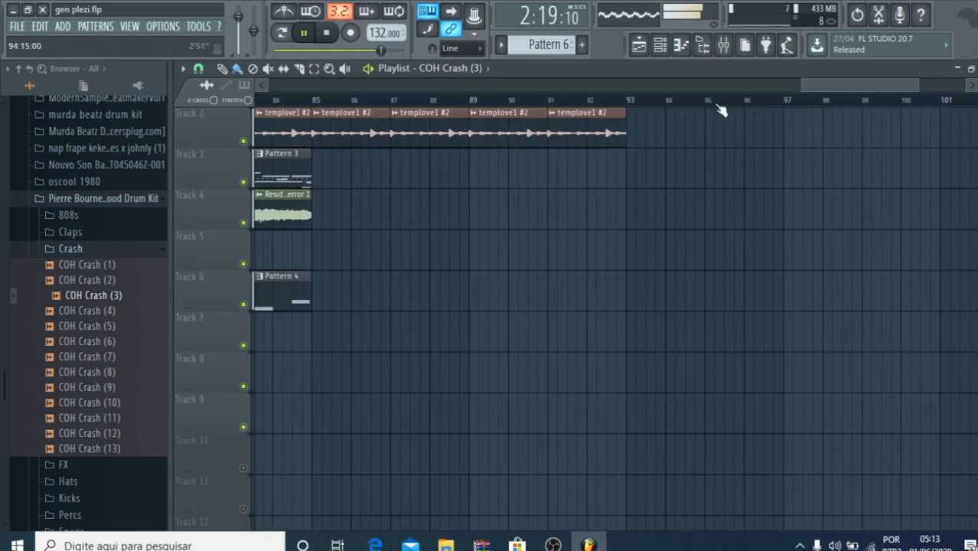
drag(823, 91, 734, 88)
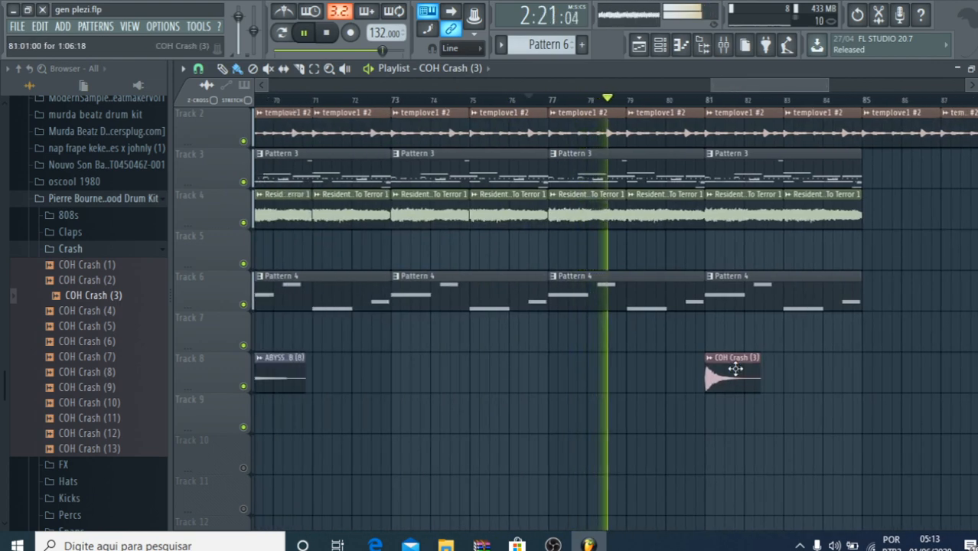
double_click(736, 371)
click(683, 273)
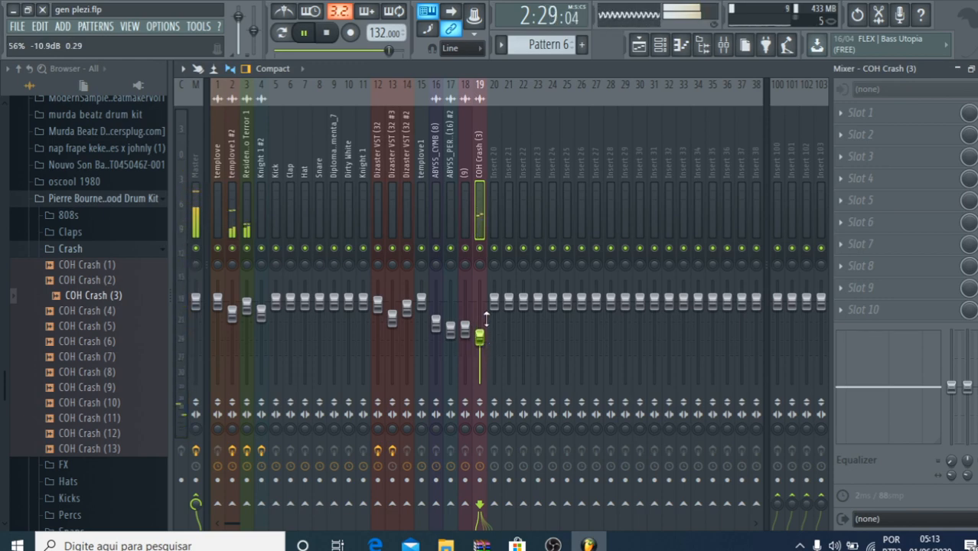
key(F5)
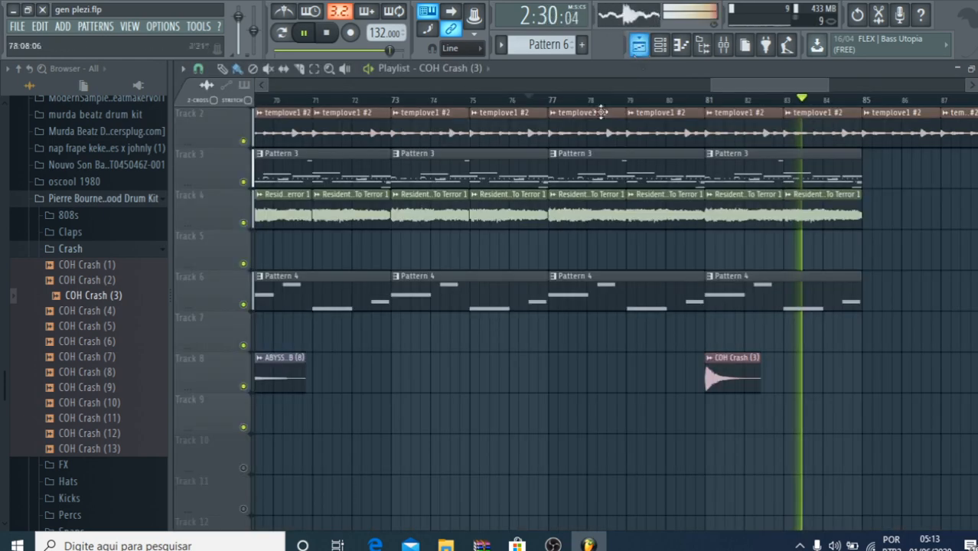
click(872, 375)
right_click(883, 375)
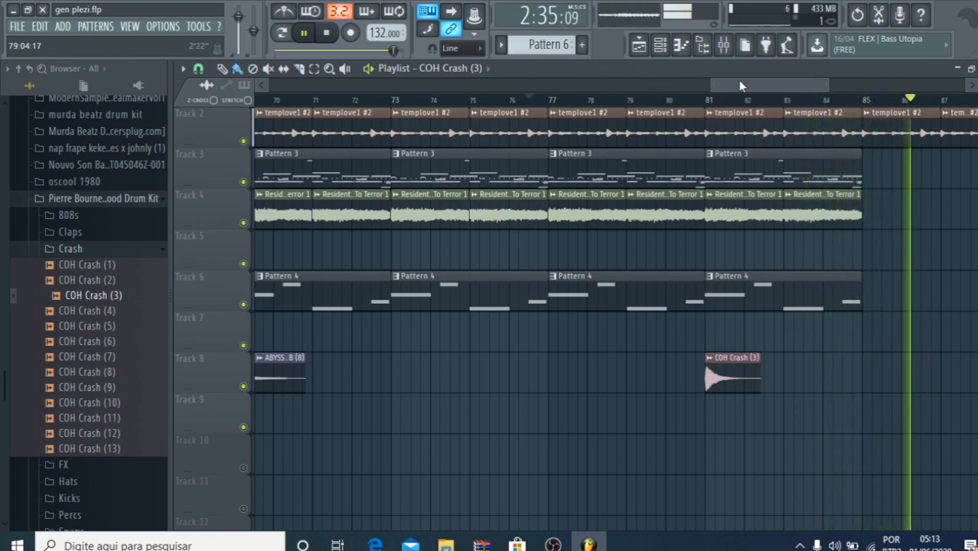
Step: Replay the arrangement from the beginning with more of the playlist in view
drag(741, 85, 608, 80)
scroll(814, 111, down, 4)
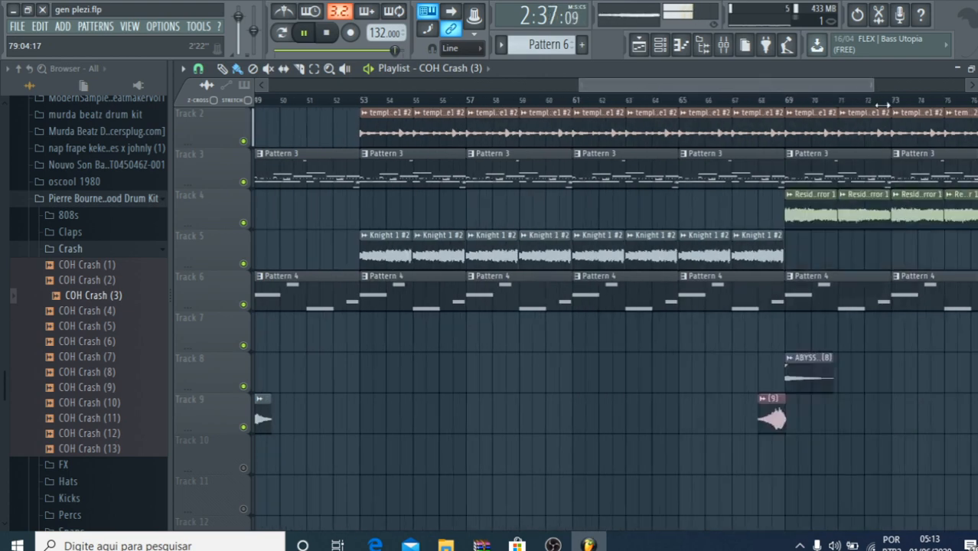
drag(748, 84, 271, 189)
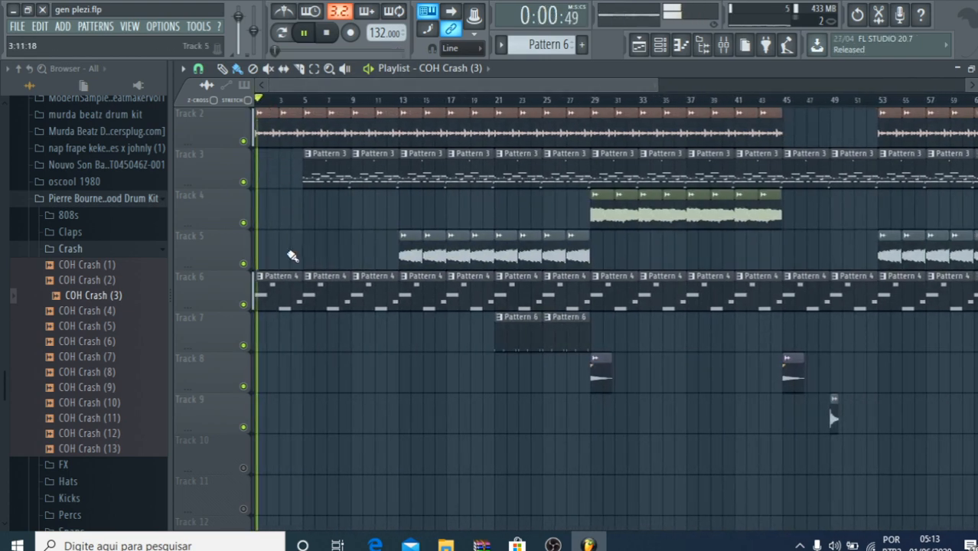
Step: Audition COH Crash (11) and COH Kick (15) from the Pierre Bourne kit while the arrangement plays
click(67, 418)
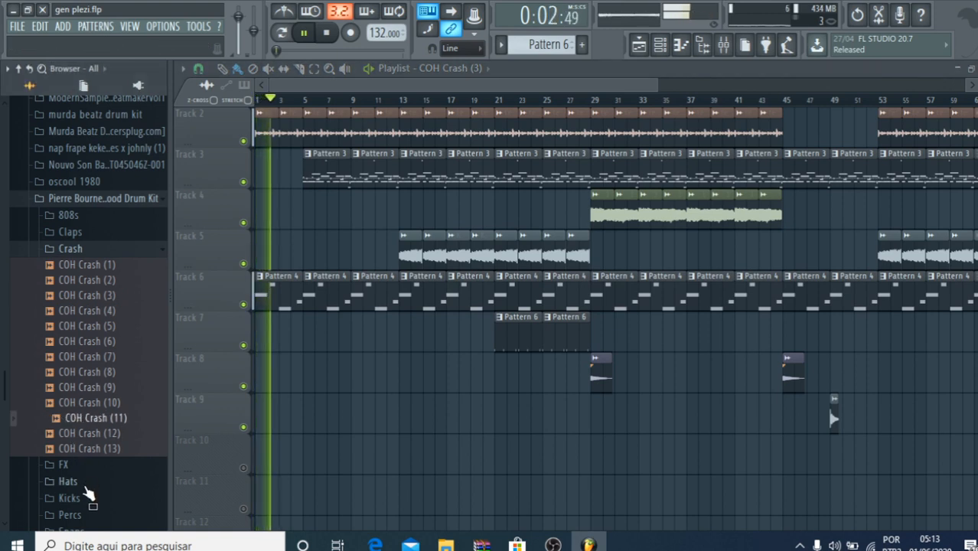
click(69, 497)
click(76, 446)
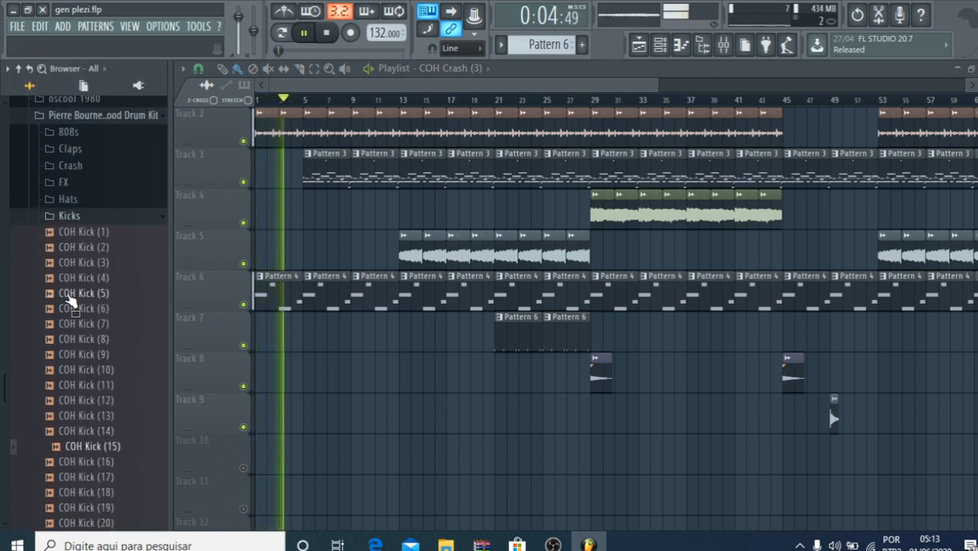
Step: Place the ABYSS_CYMB (8) cymbal on Track 7 at bar 5 and shorten the second Pattern 3 clip to end at about bar 12
drag(73, 233, 310, 325)
click(306, 100)
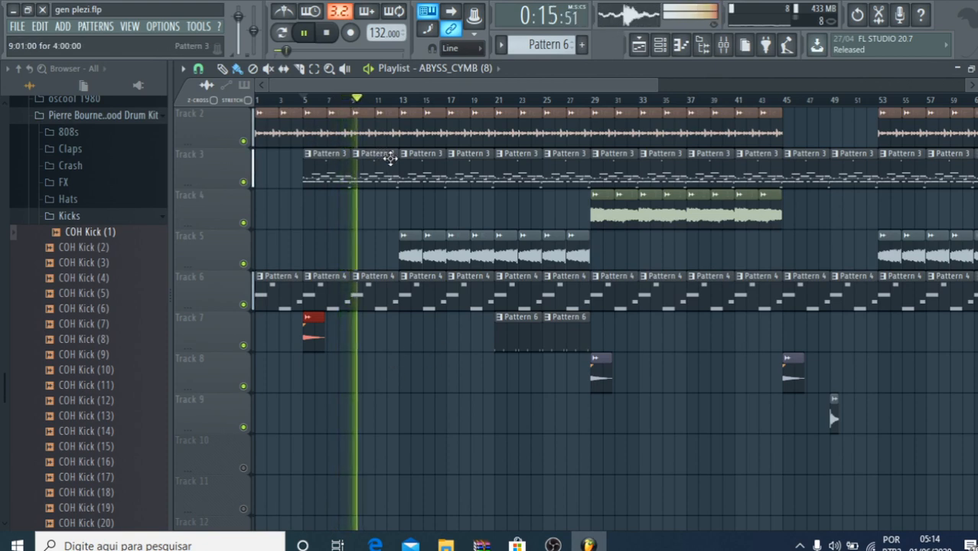
click(391, 164)
mouse_move(391, 164)
mouse_down()
mouse_move(415, 164)
mouse_move(388, 177)
mouse_up()
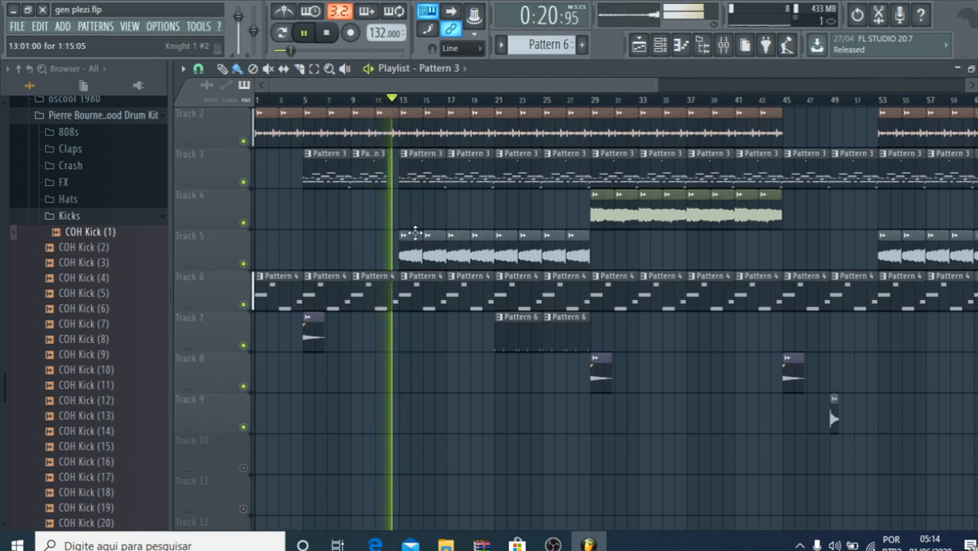
Step: Audition samples from the Pierre Bourne kit's Crash, Claps and Snaps folders against the playing beat
click(71, 165)
click(90, 196)
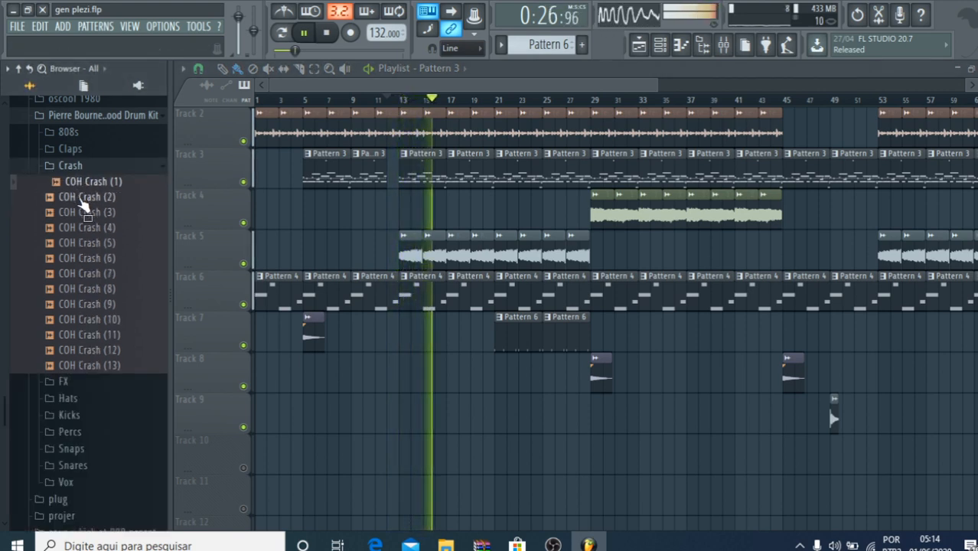
click(70, 148)
click(86, 195)
click(85, 303)
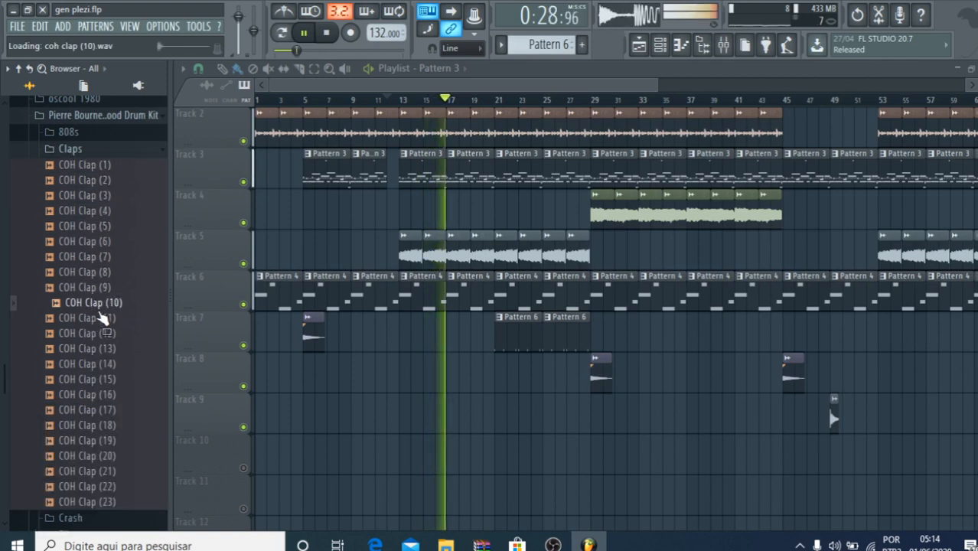
scroll(84, 306, down, 2)
click(70, 153)
click(77, 184)
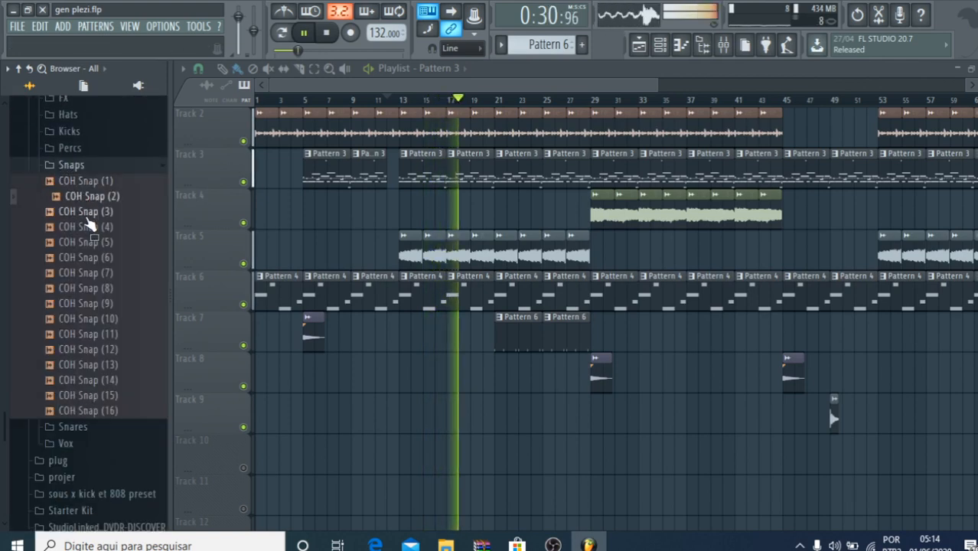
click(88, 348)
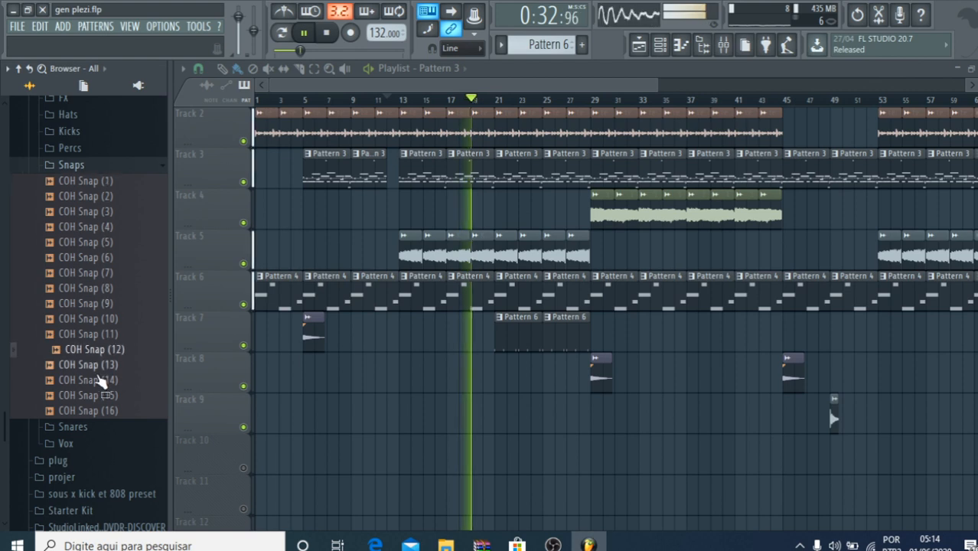
click(88, 395)
Step: Audition the Pierre Bourne kit's snares from around COH Snare (16) through COH Snare (20)
click(73, 426)
click(88, 427)
scroll(88, 440, down, 2)
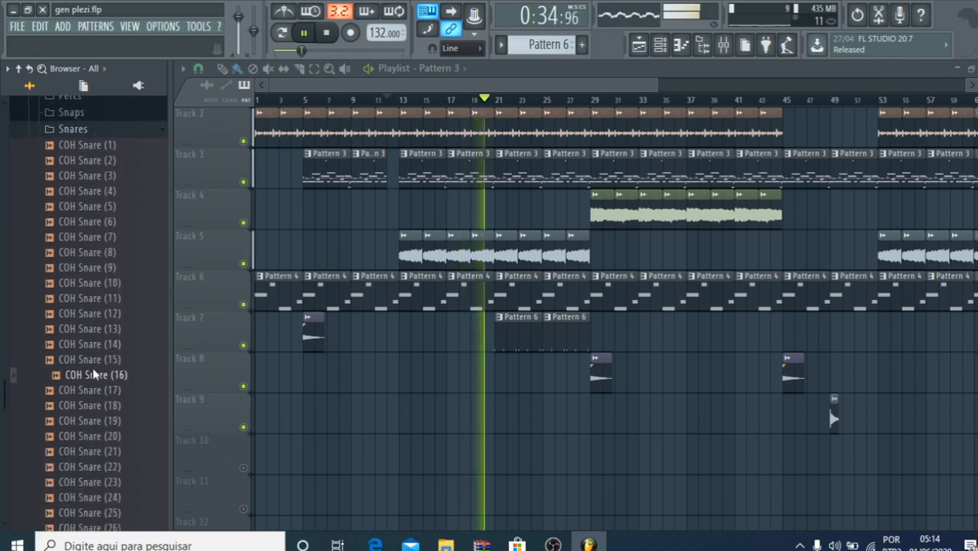
click(92, 349)
click(89, 335)
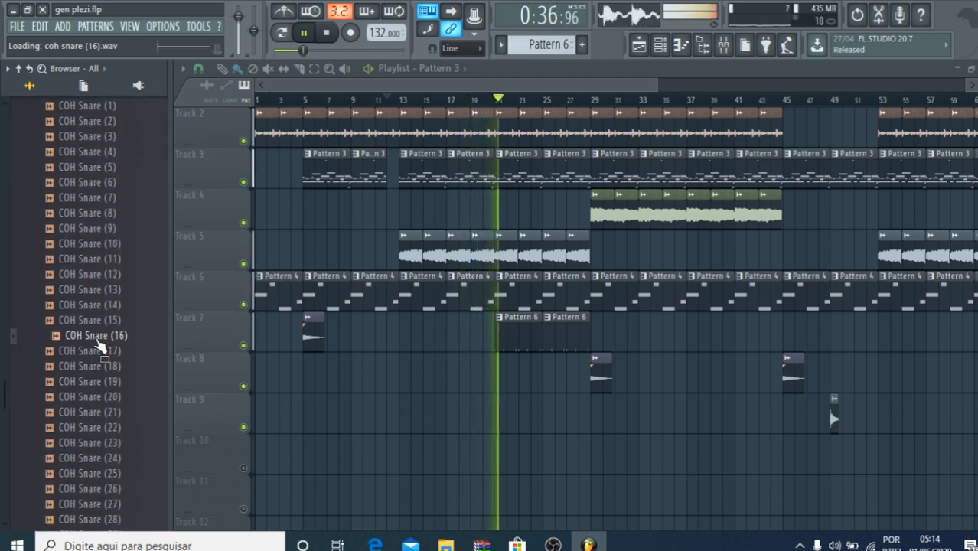
click(96, 351)
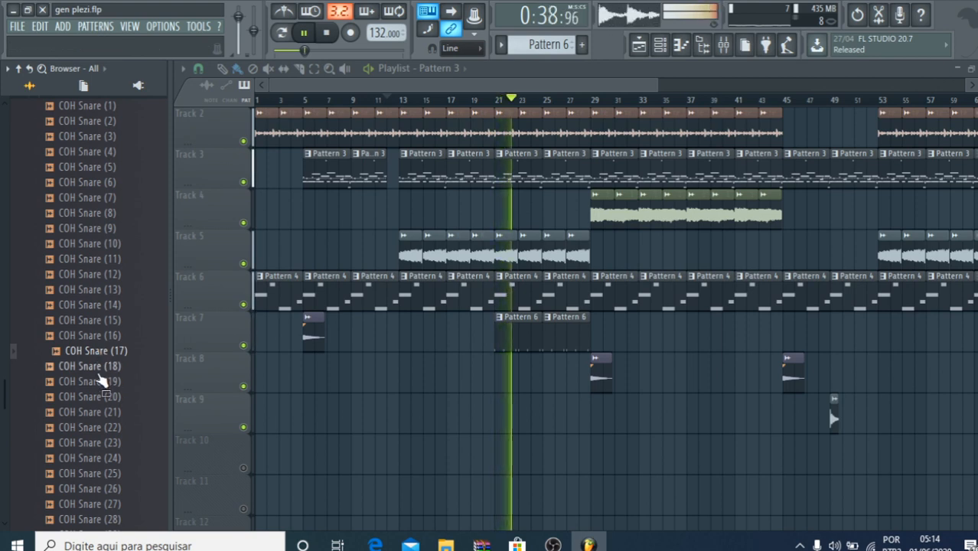
click(96, 366)
click(101, 396)
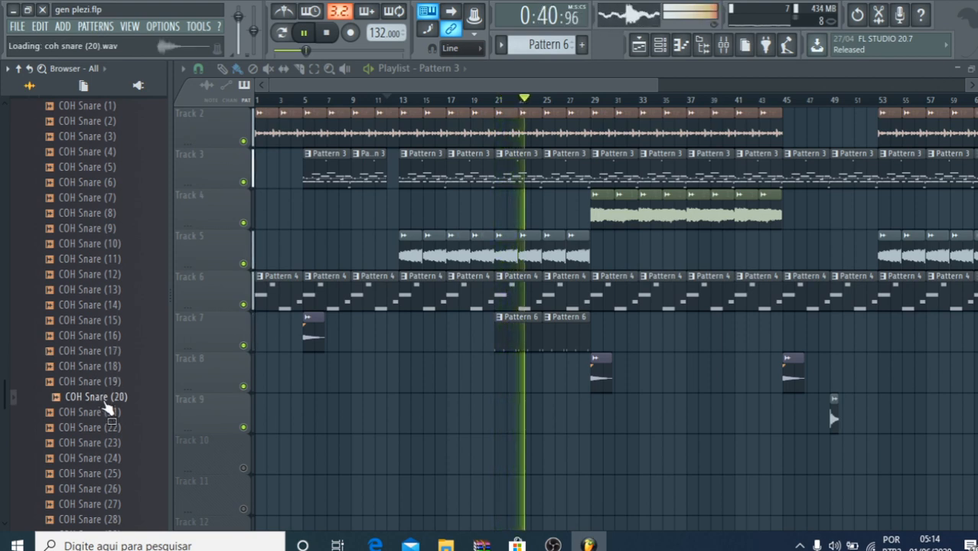
Step: Load COH Snare (20) into a new sampler channel and close its settings
right_click(104, 404)
click(153, 384)
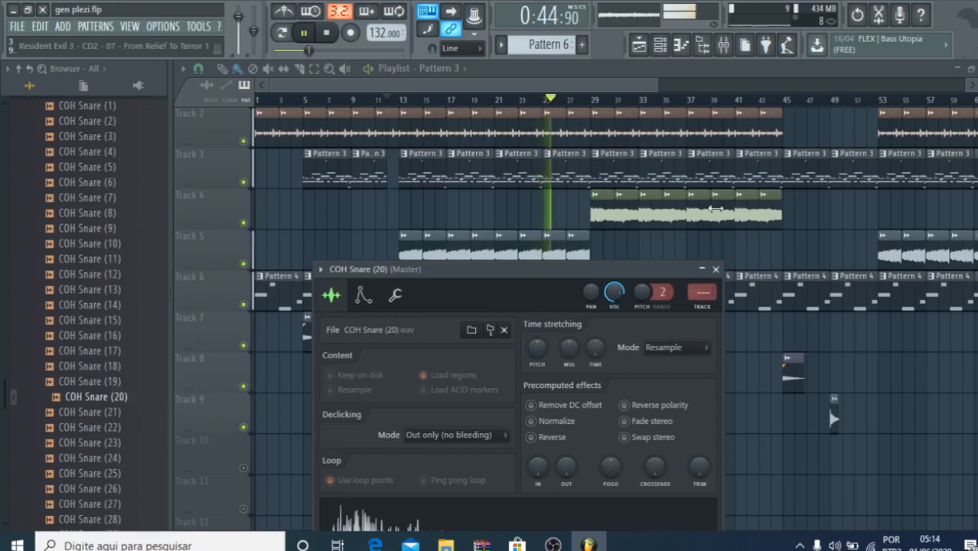
click(517, 83)
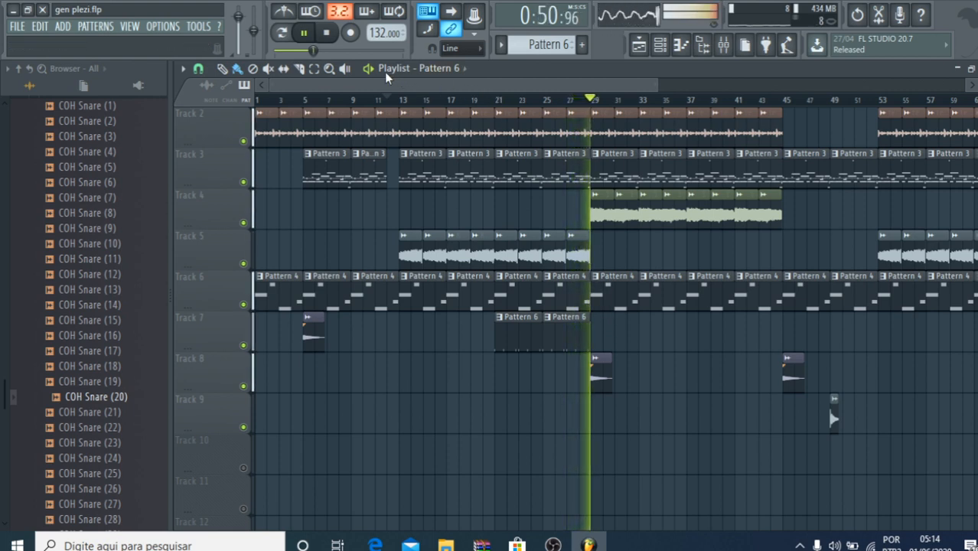
Step: Review the playing arrangement with the whole song, from bar 1 to about bar 93, in view
drag(396, 86, 577, 89)
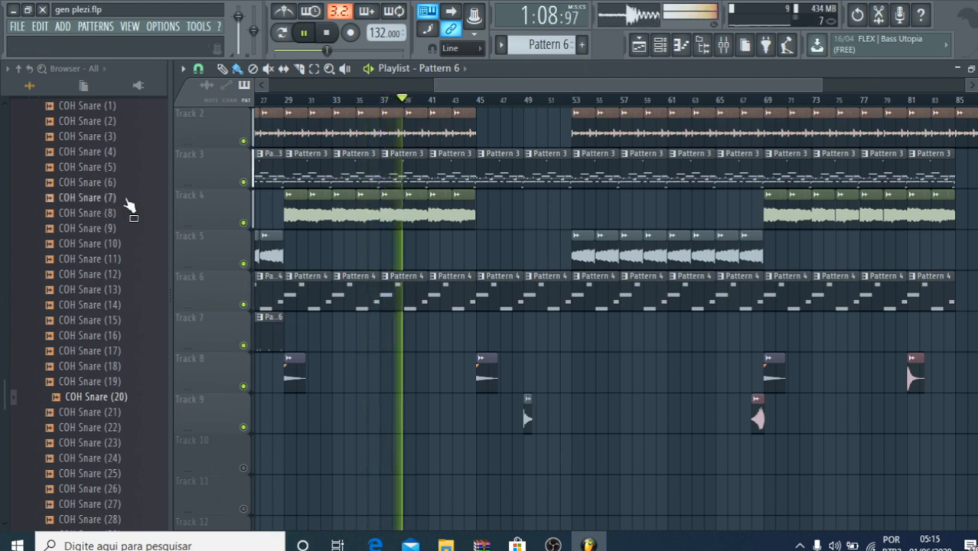
scroll(428, 164, up, 1)
drag(494, 85, 324, 85)
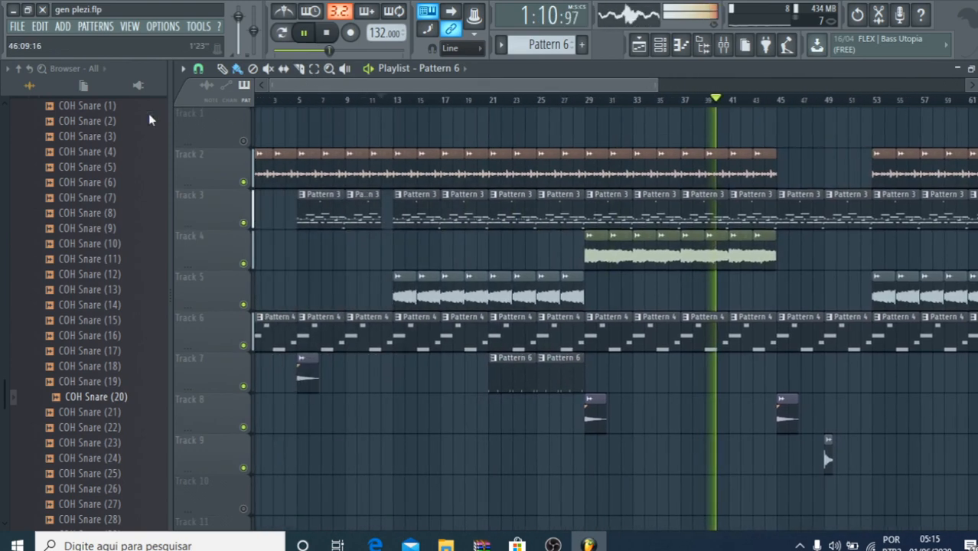
drag(662, 87, 880, 81)
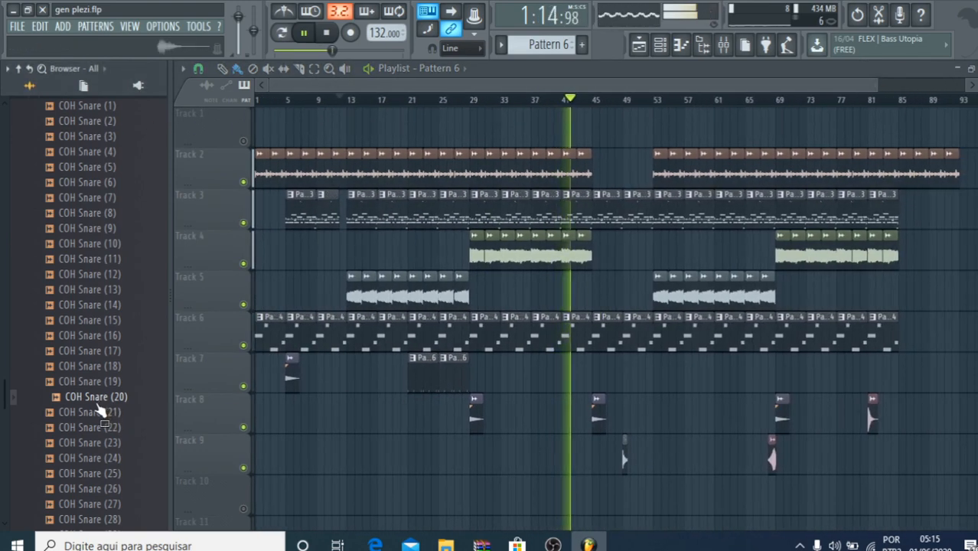
scroll(99, 382, down, 2)
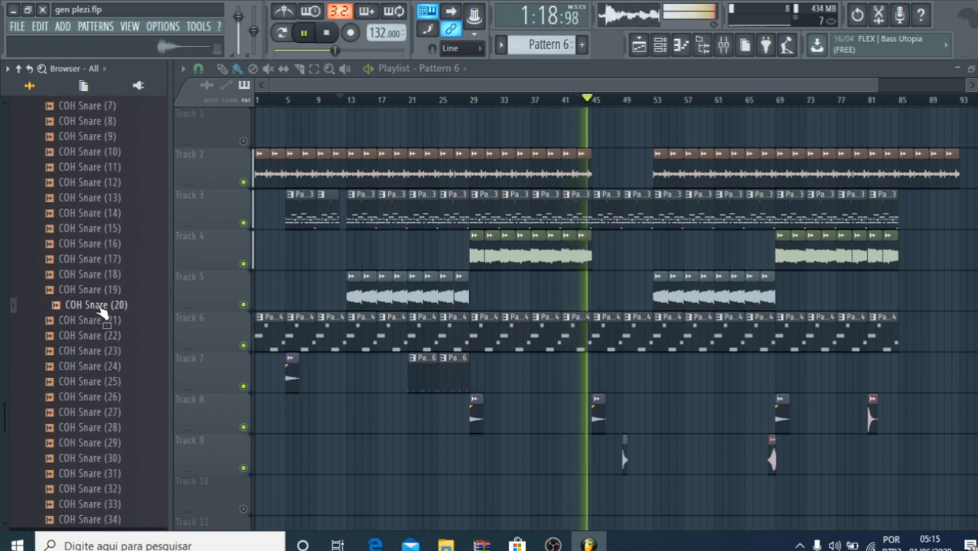
Step: Load COH Snare (20) into another new sampler channel and raise its Trim to cut the sample's silent tail
right_click(100, 309)
click(115, 321)
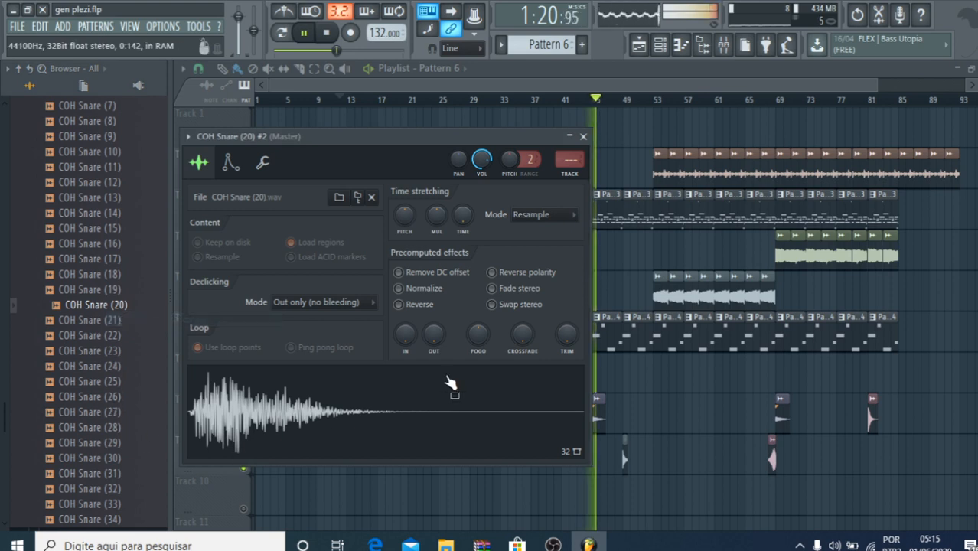
drag(571, 347, 570, 314)
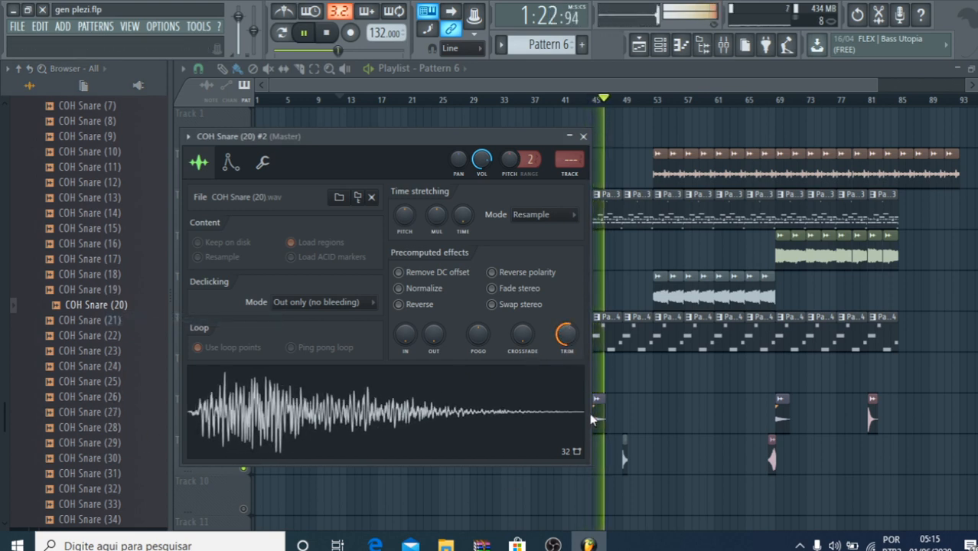
key(Escape)
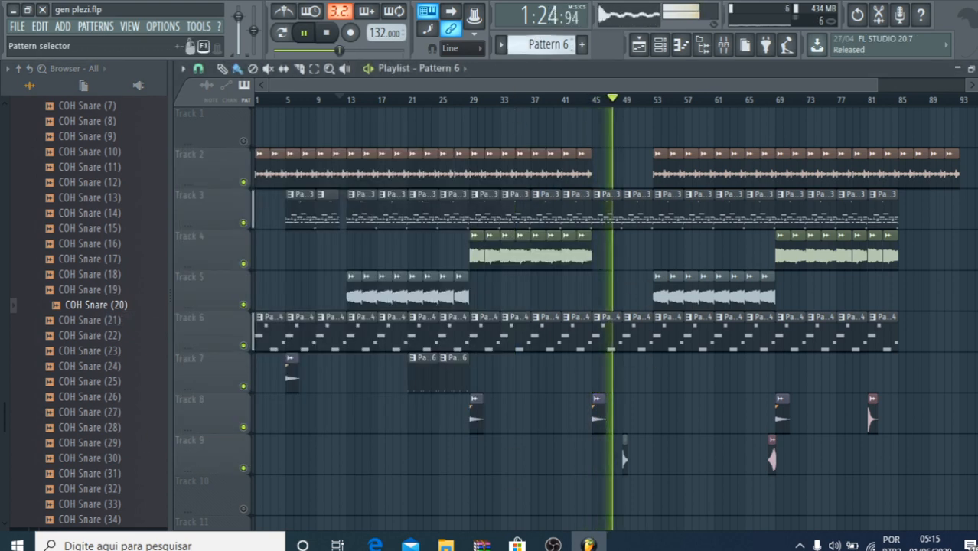
Step: Place an empty Pattern 7 clip on Track 10 at about bar 52 and open the new snare's piano roll
scroll(547, 44, down, 1)
click(648, 482)
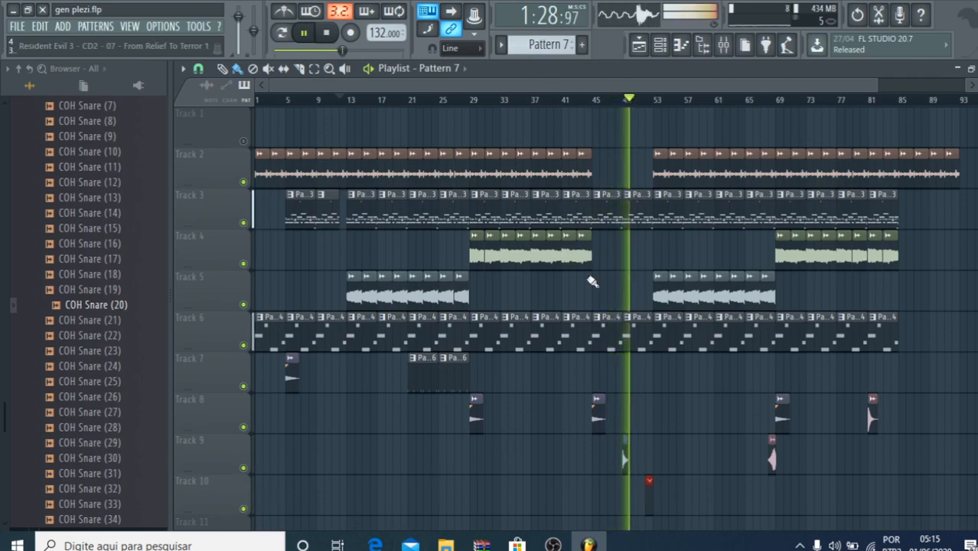
click(681, 45)
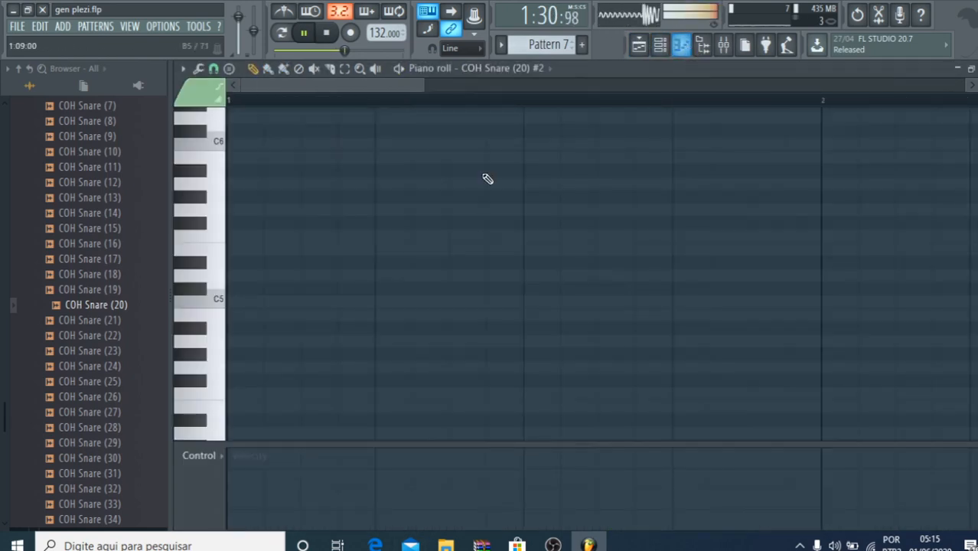
mouse_move(248, 297)
mouse_down()
mouse_move(226, 299)
mouse_move(628, 304)
mouse_up()
key(space)
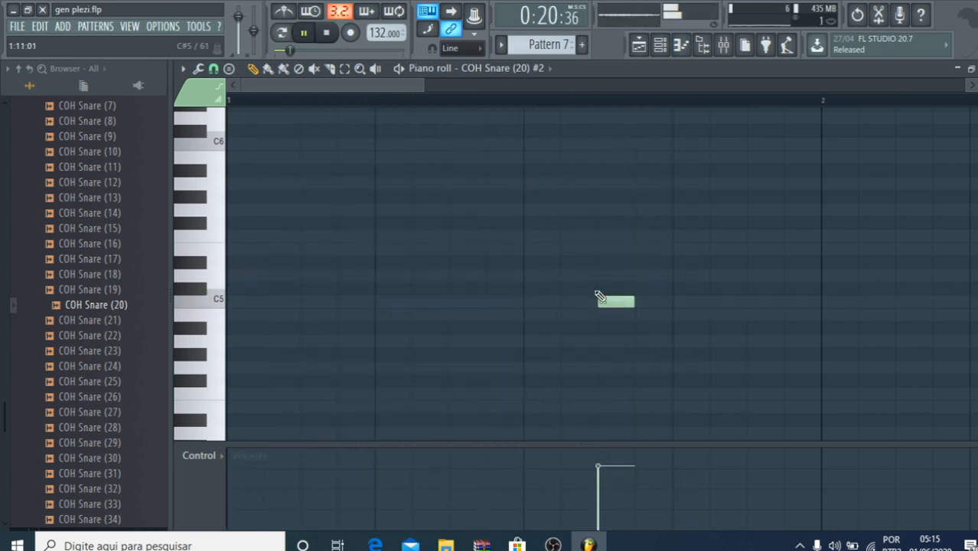
click(412, 112)
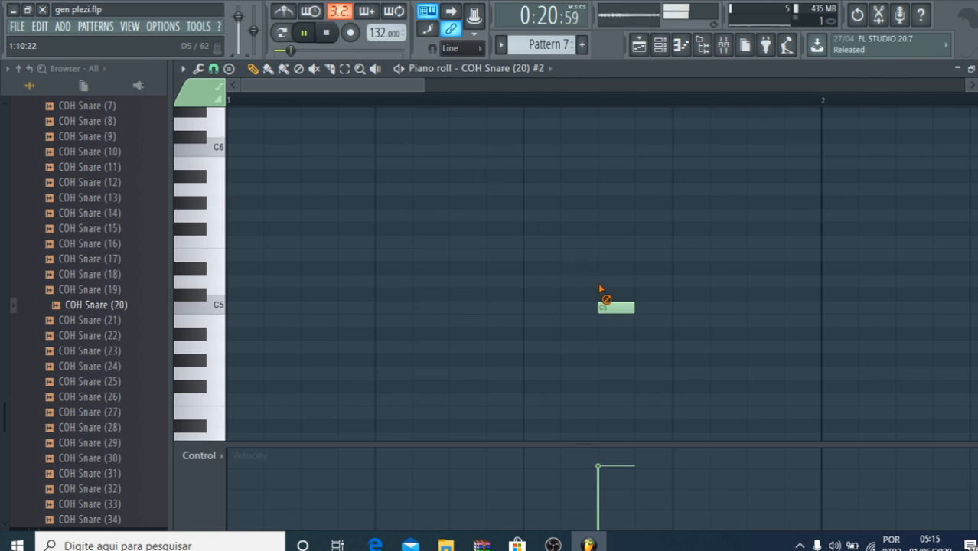
click(233, 98)
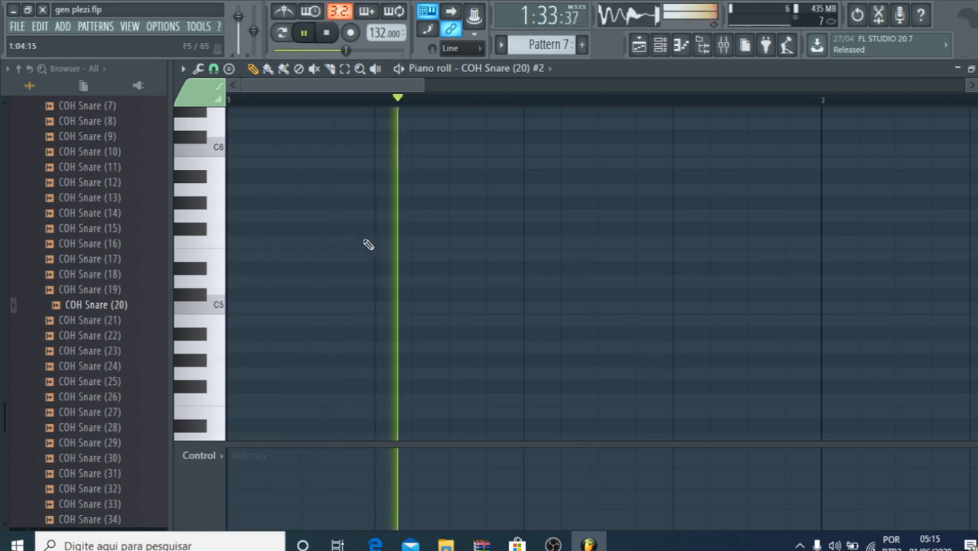
Step: Draw four consecutive one-step F6 snare notes across the last beat of bar 1 in Pattern 7
scroll(497, 229, up, 3)
click(679, 203)
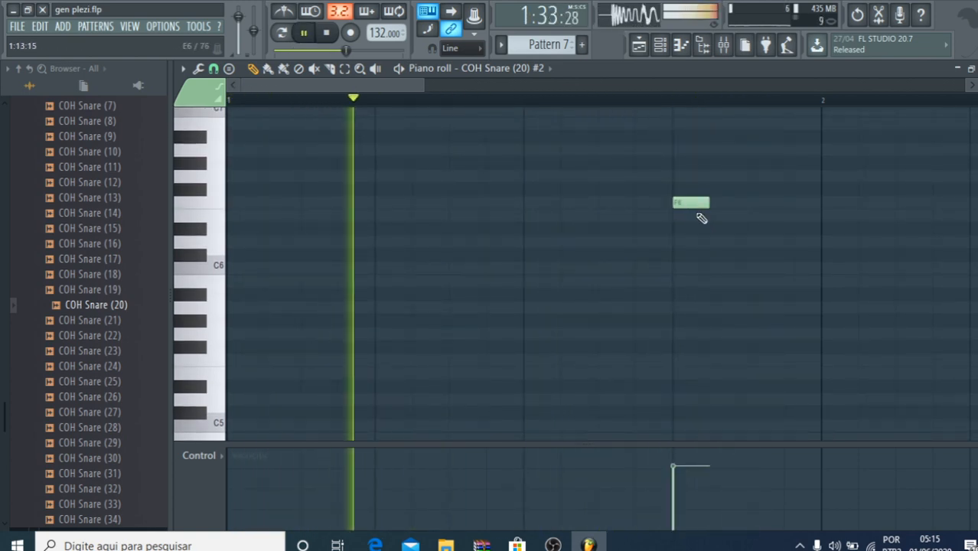
click(725, 203)
click(756, 203)
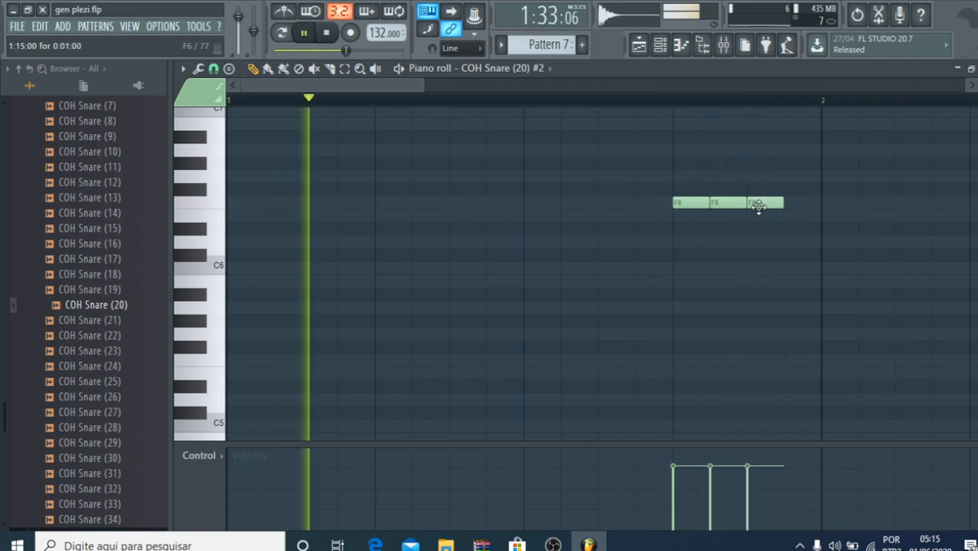
click(790, 204)
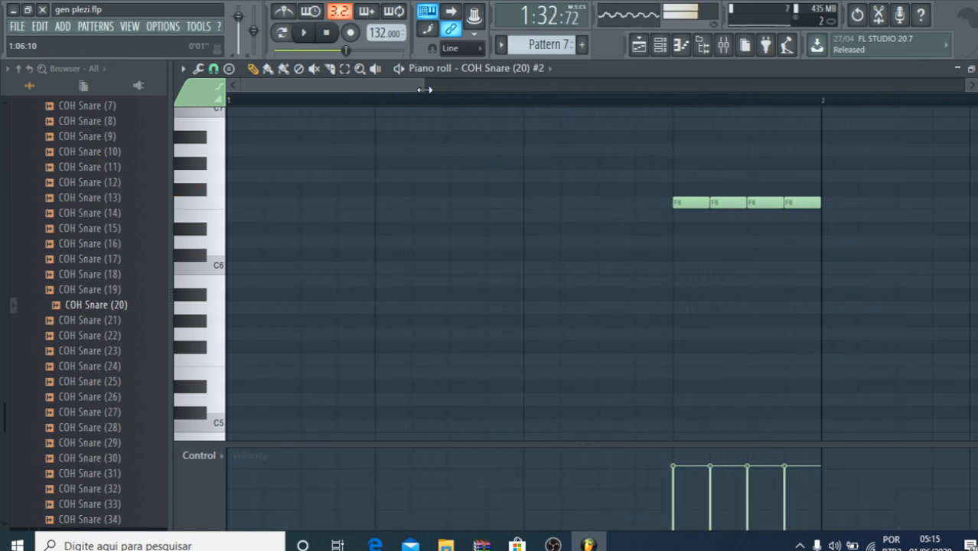
Step: Thin out and replay the F6 snare notes around the start of bar 2, and clear them from Pattern 7
scroll(556, 113, right, 5)
drag(505, 87, 339, 98)
scroll(391, 204, left, 3)
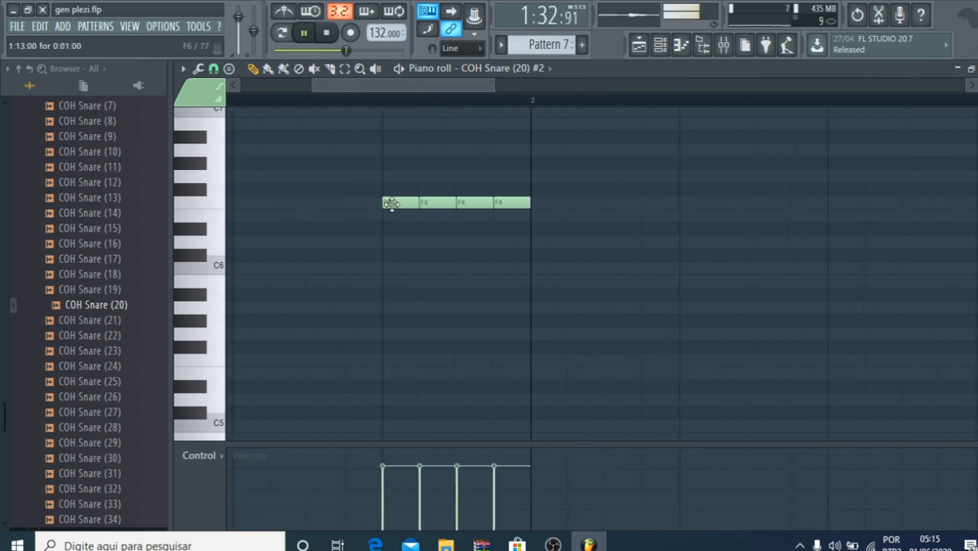
right_click(479, 212)
right_click(499, 204)
key(space)
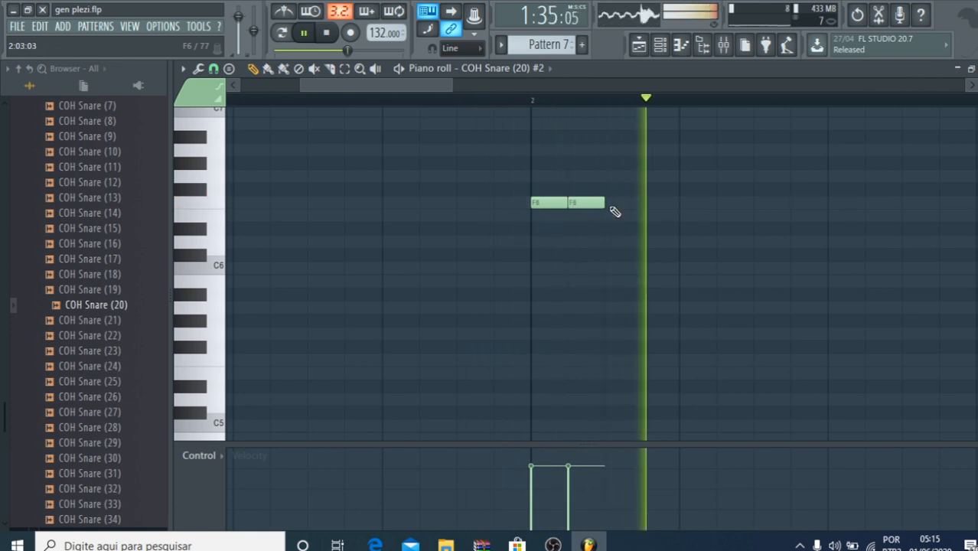
key(space)
right_click(565, 204)
key(space)
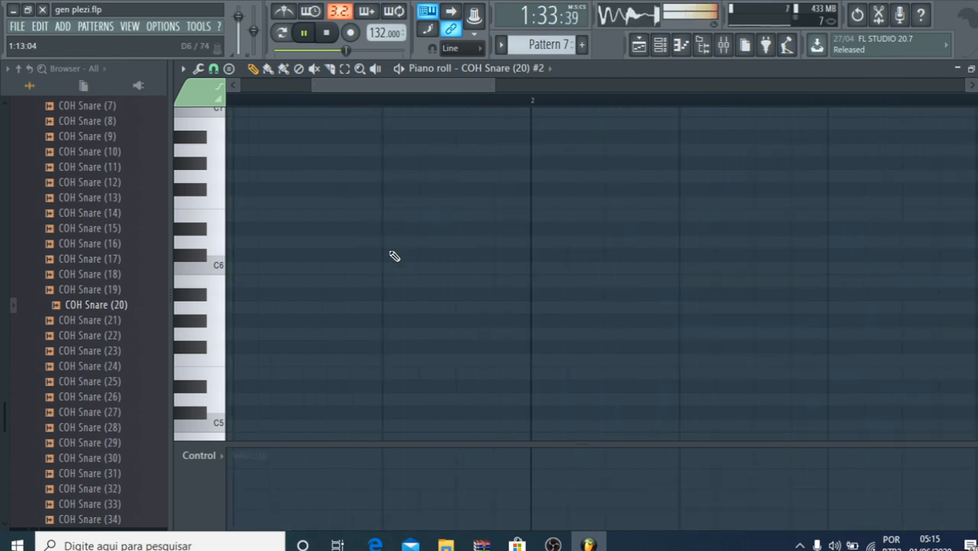
Step: Place one-step snare notes in bar 1 of Pattern 7, G#5 at step 13 and C#5 at step 15, and replay them
click(397, 299)
key(space)
drag(406, 296, 412, 318)
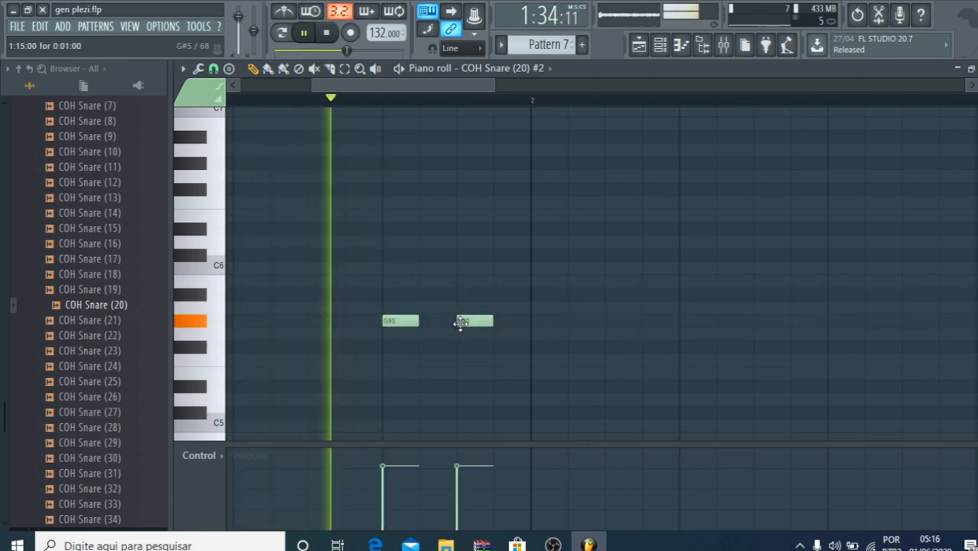
key(space)
drag(469, 301, 469, 426)
key(space)
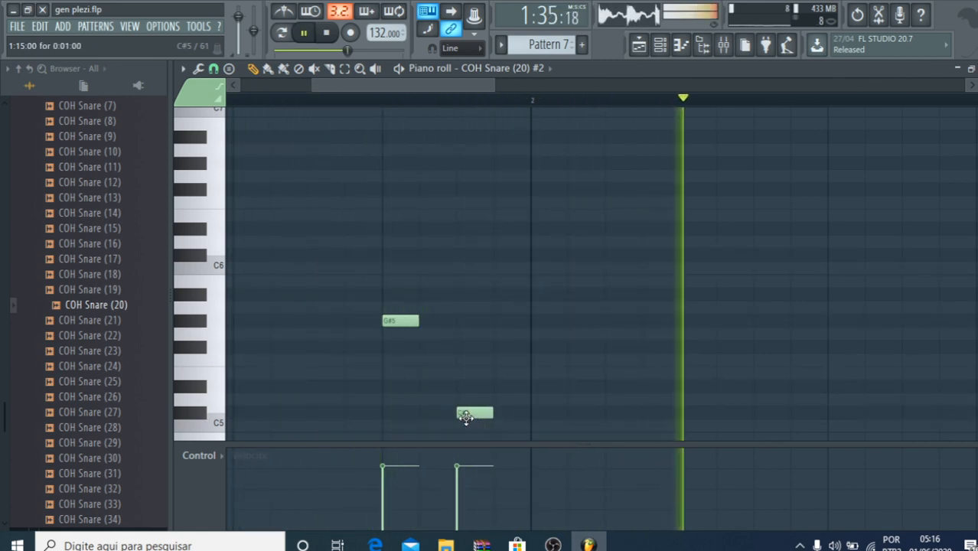
right_click(468, 417)
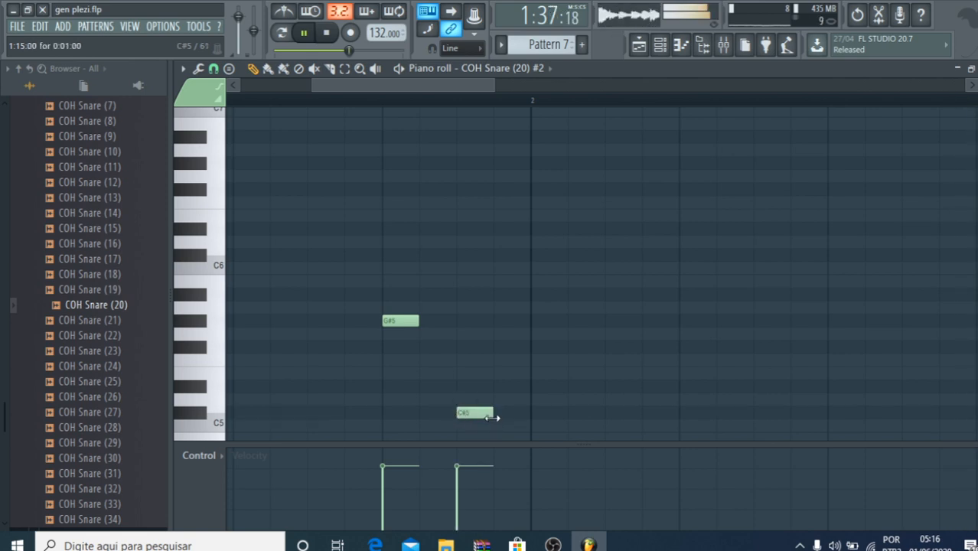
Step: Lengthen the C#5 snare note in Pattern 7 to two steps so it ends at the start of bar 2
drag(491, 417, 671, 430)
click(717, 426)
right_click(719, 425)
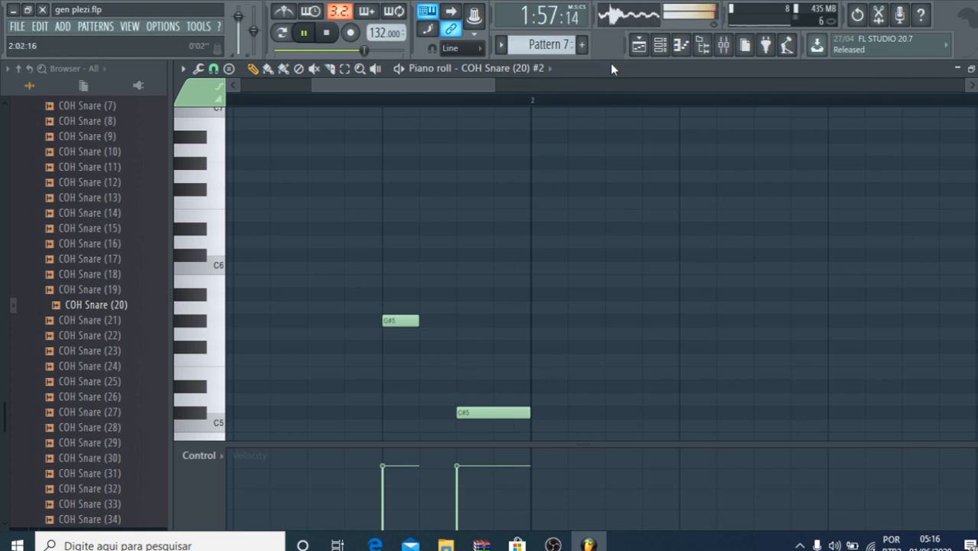
Step: Return to the playlist and check the channel settings of the (9) audio clip at about bar 68 on Track 9
click(639, 44)
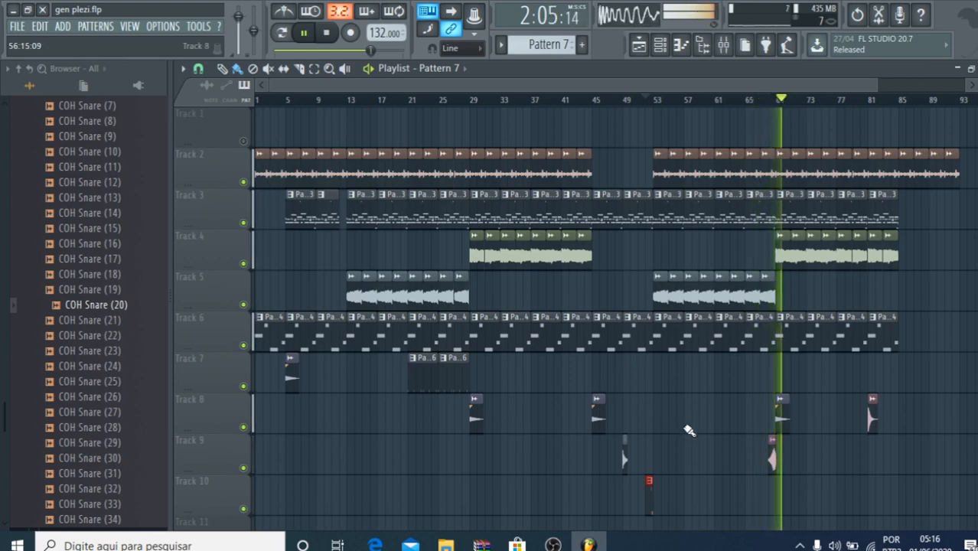
click(769, 451)
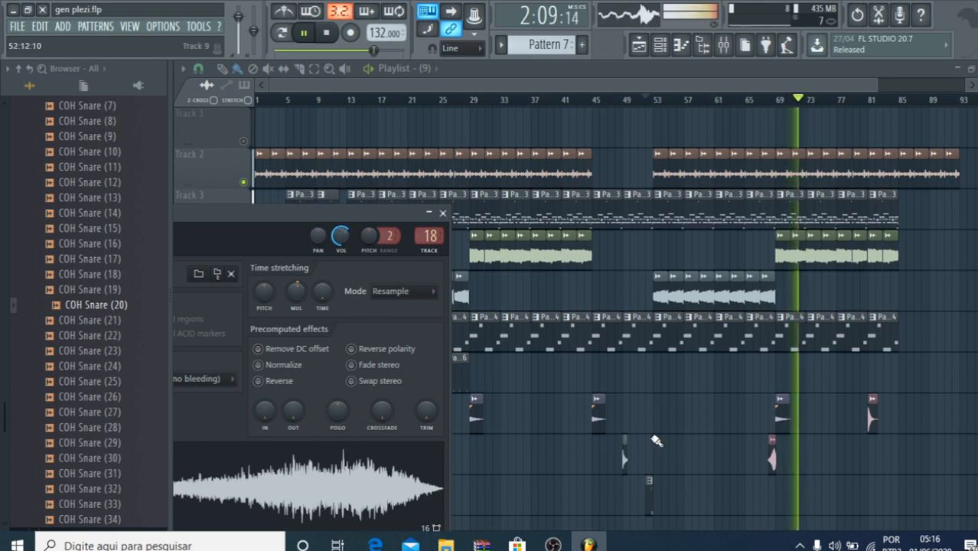
click(677, 427)
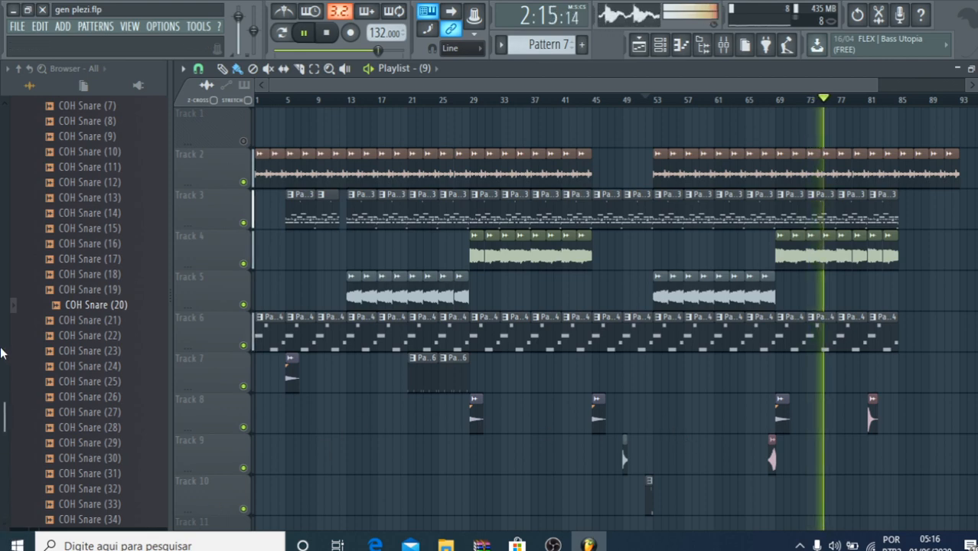
Step: Locate the Don Gad MP3 files among the sample folders in the browser
drag(4, 417, 2, 501)
scroll(72, 474, up, 2)
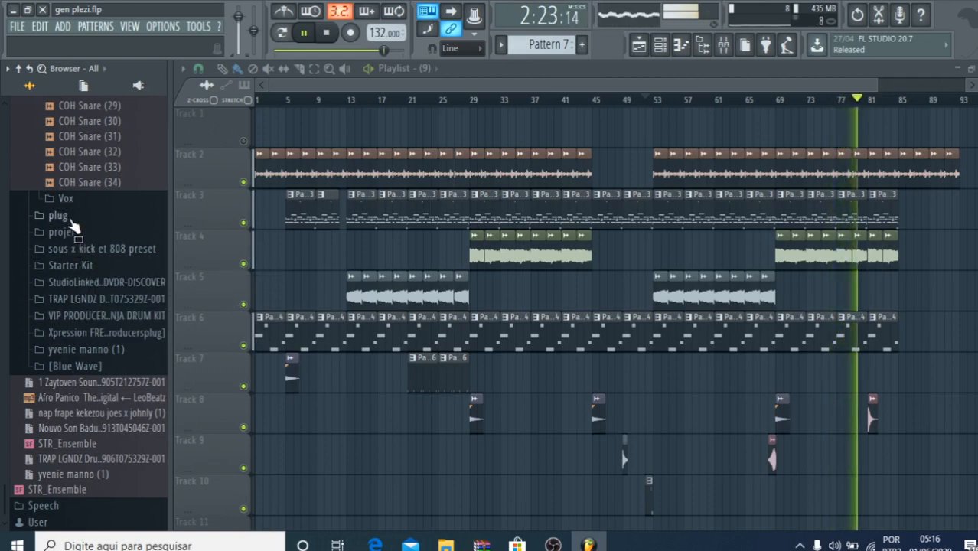
click(100, 349)
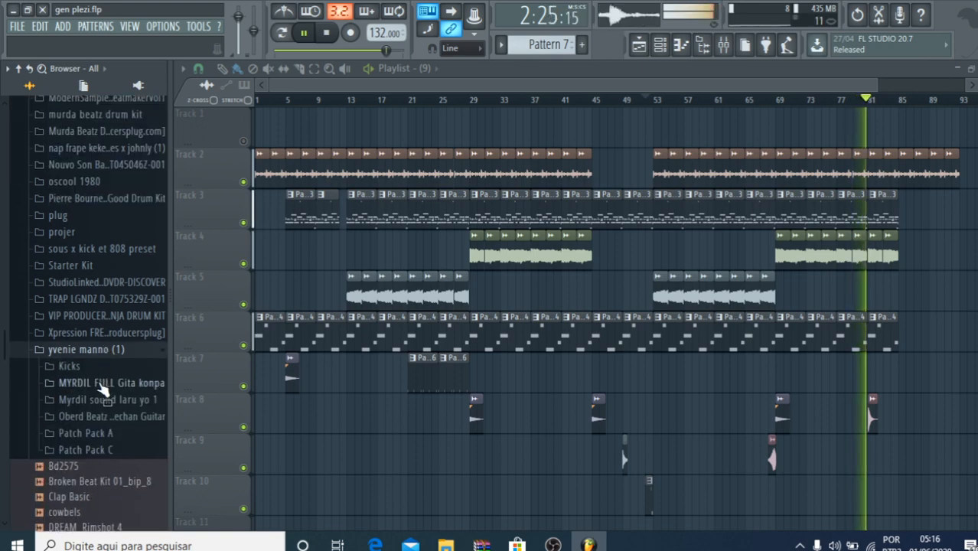
scroll(76, 330, up, 12)
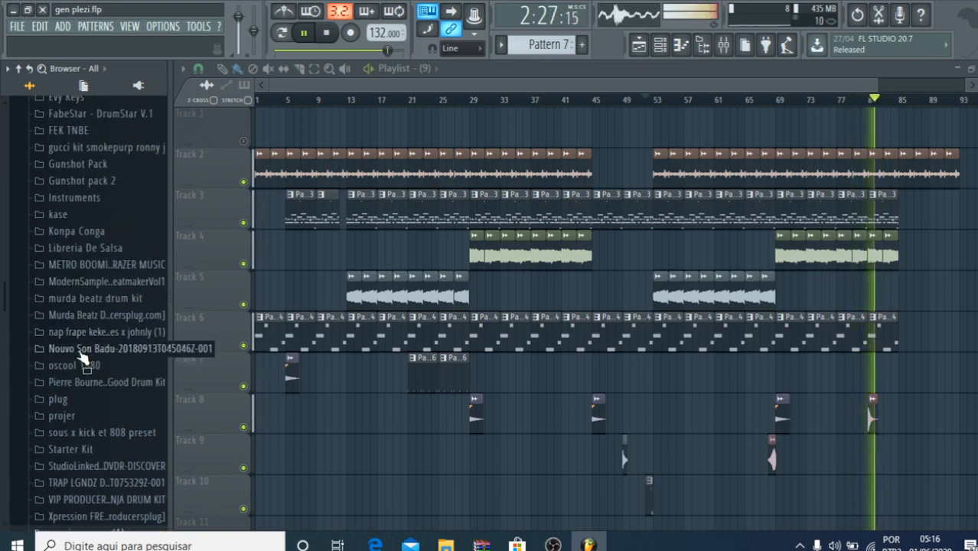
scroll(78, 348, up, 1)
drag(78, 348, 91, 393)
click(86, 390)
scroll(79, 426, down, 15)
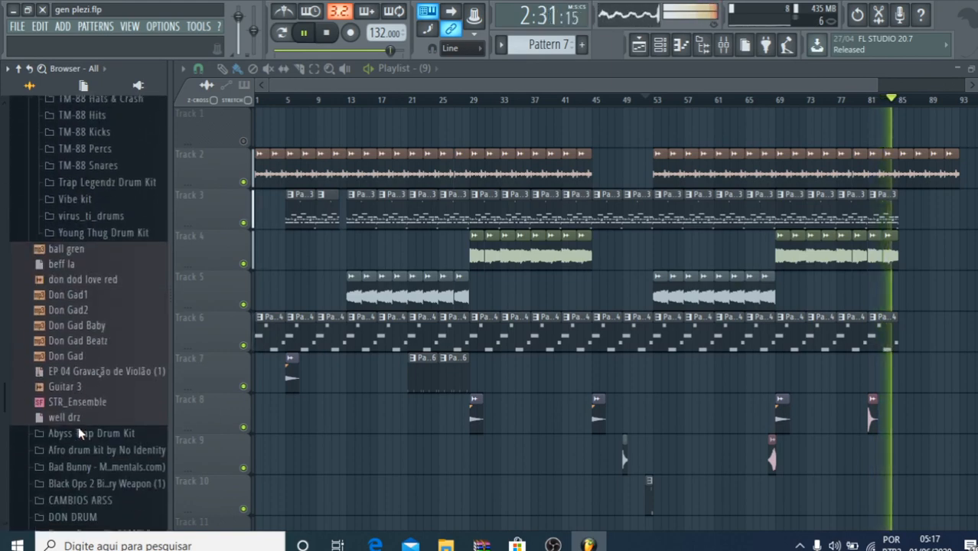
Step: Place Don Gad1 on Track 8 at about bar 2 in place of Don Gad2, and route it to mixer track 20 at lower volume
drag(71, 303, 268, 428)
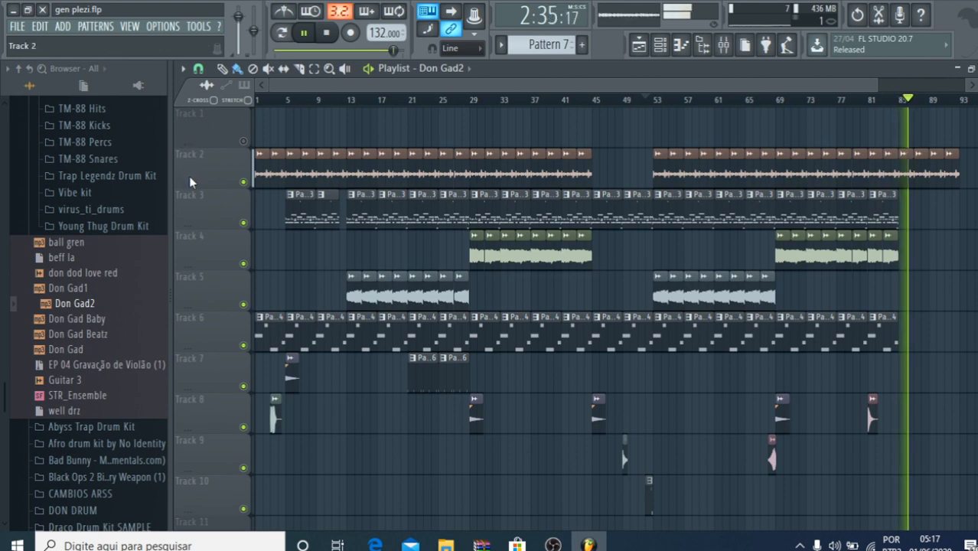
right_click(274, 417)
drag(74, 288, 267, 418)
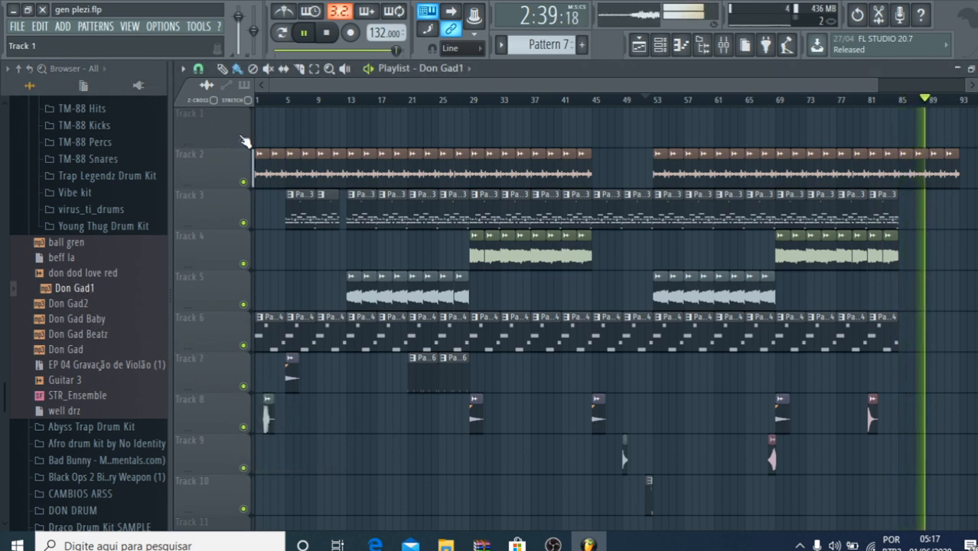
double_click(266, 417)
click(610, 208)
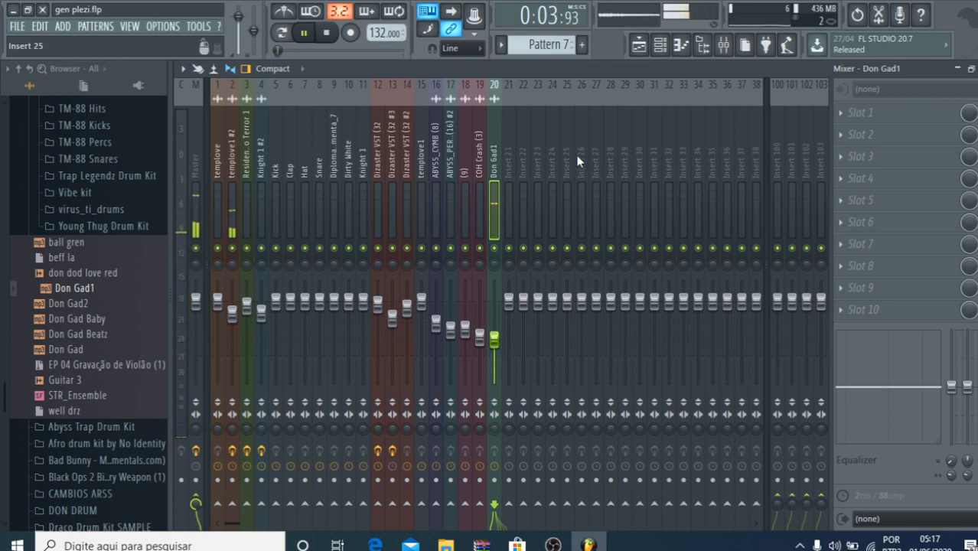
Step: Set the templove1 #2 mixer volume to -3.2 dB and raise the ABYSS_CYMB (8) volume
click(233, 314)
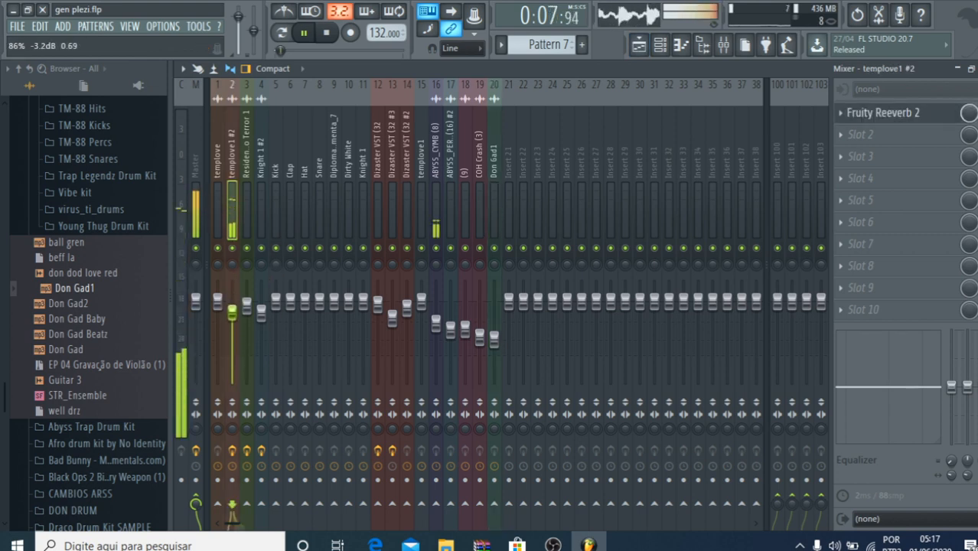
click(436, 318)
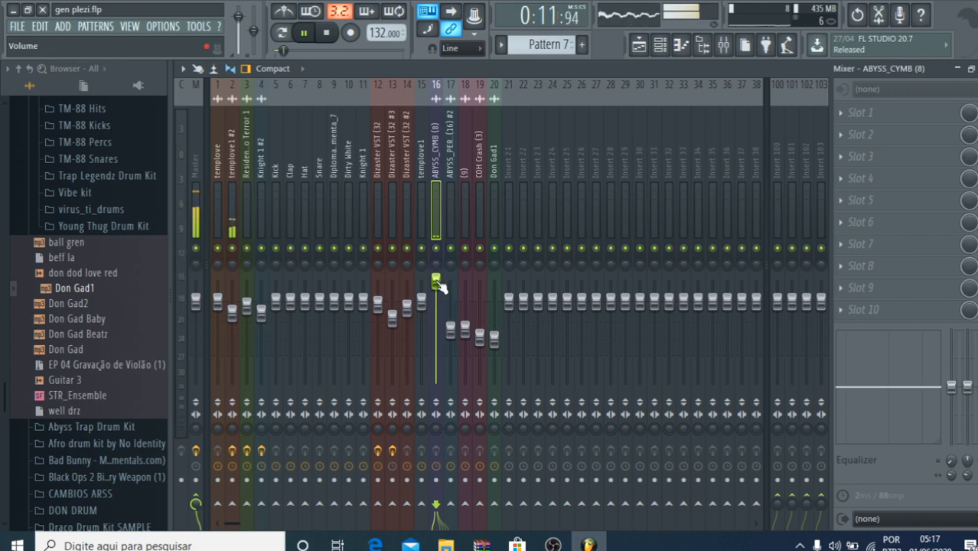
click(637, 46)
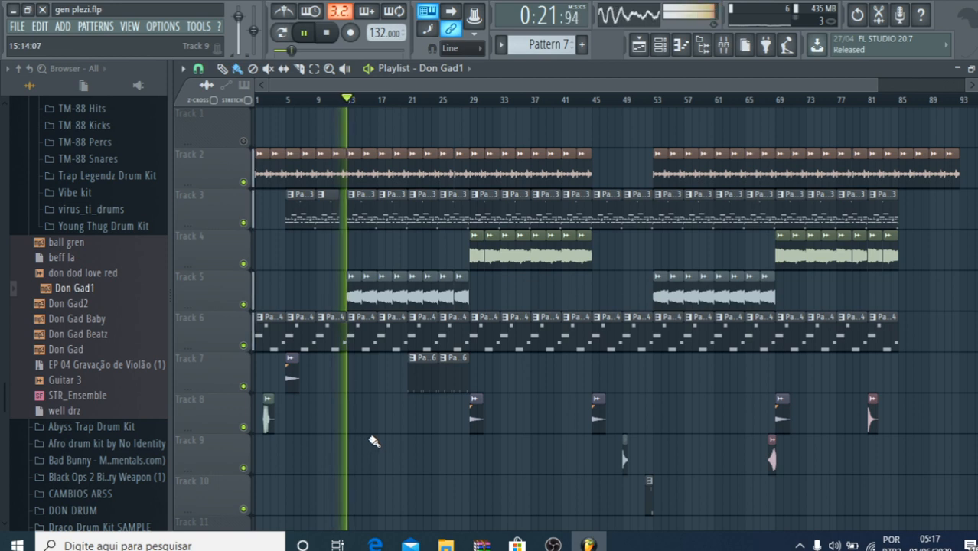
Step: Add another ABYSS_CYMB (8) clip on Track 8, aligned to the start of bar 13
click(475, 417)
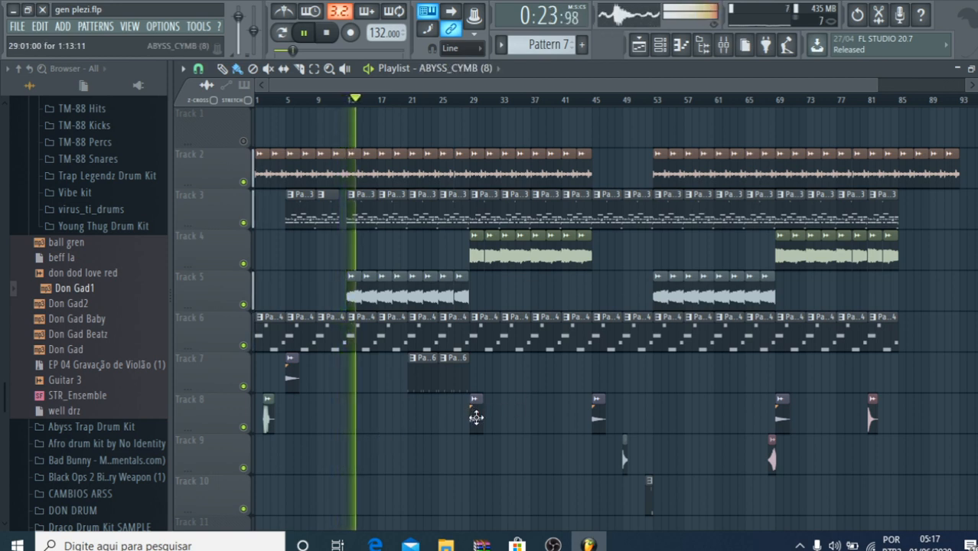
click(356, 419)
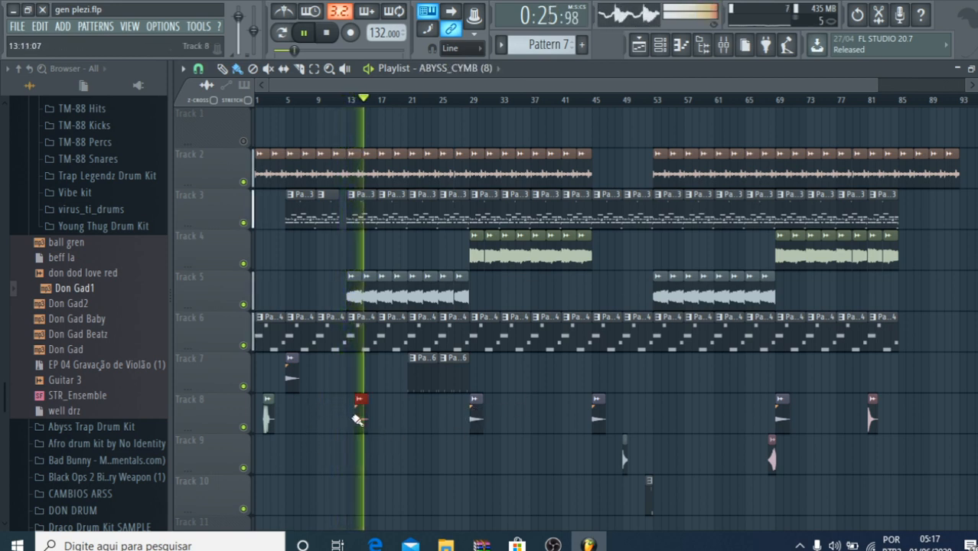
drag(357, 419, 352, 419)
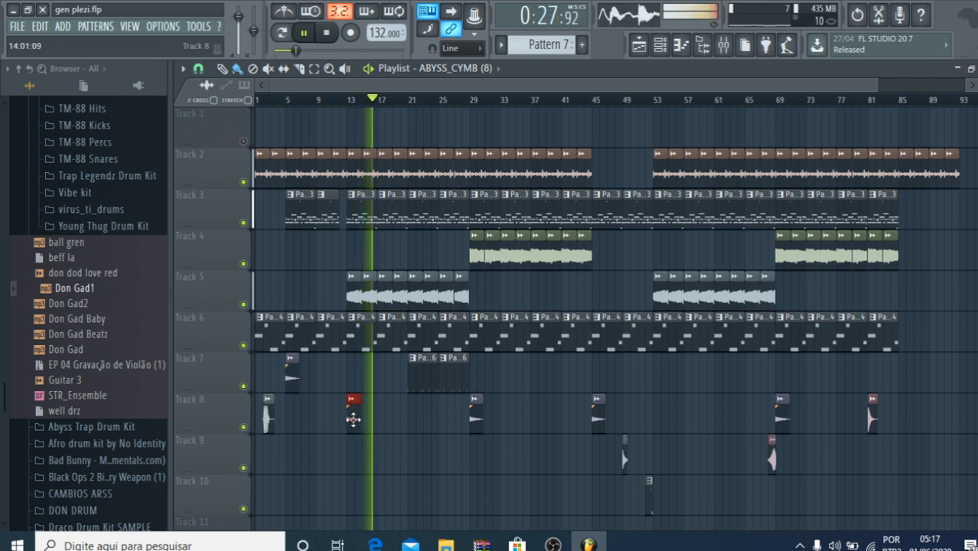